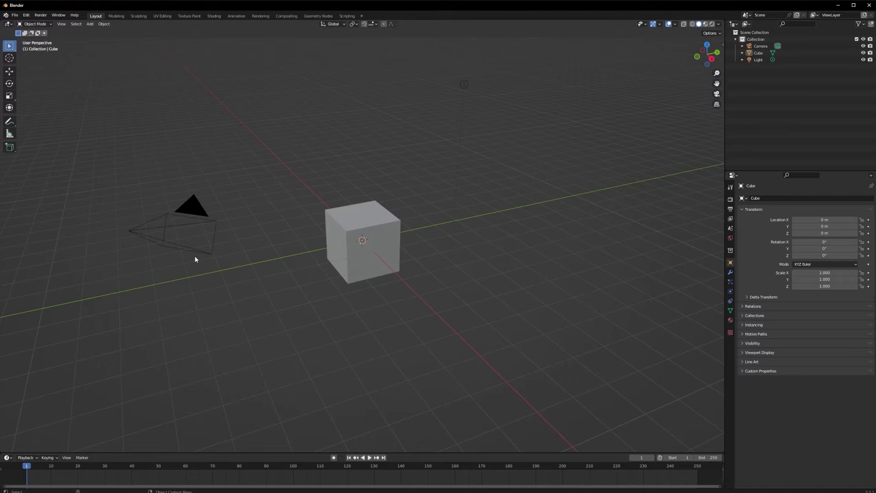
# - Delete the default cube, camera and light from the scene
pyautogui.moveTo(224, 254); pyautogui.dragTo(269, 195, button='middle')
pyautogui.moveTo(513, 71); pyautogui.dragTo(217, 307)
pyautogui.press('Delete')
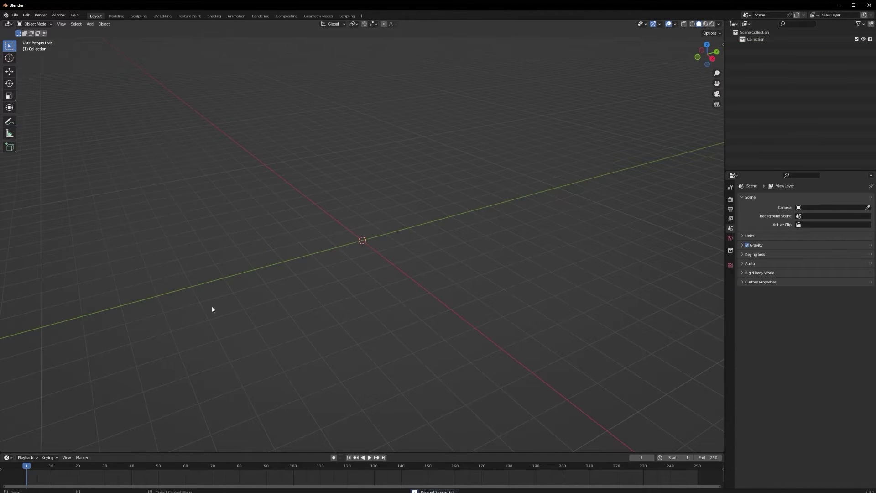
# - Import the sci-fi wall, ceiling and floor pieces from an FBX file
pyautogui.click(14, 15)
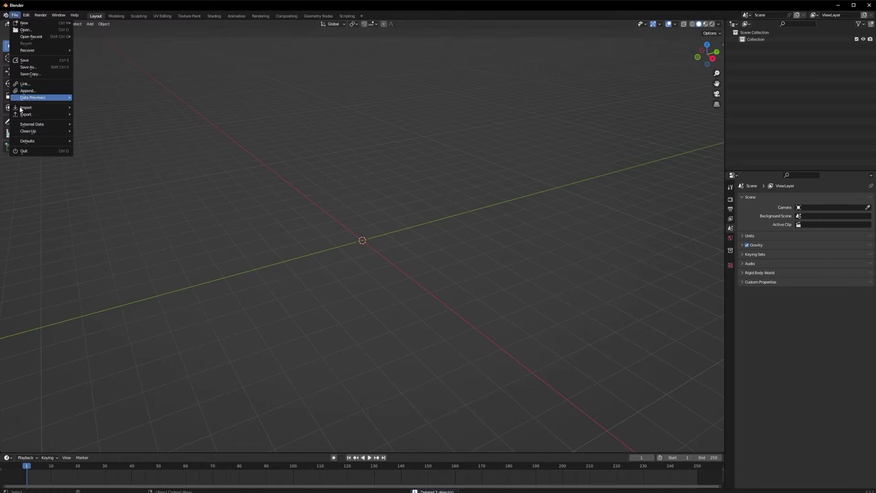
pyautogui.moveTo(26, 109)
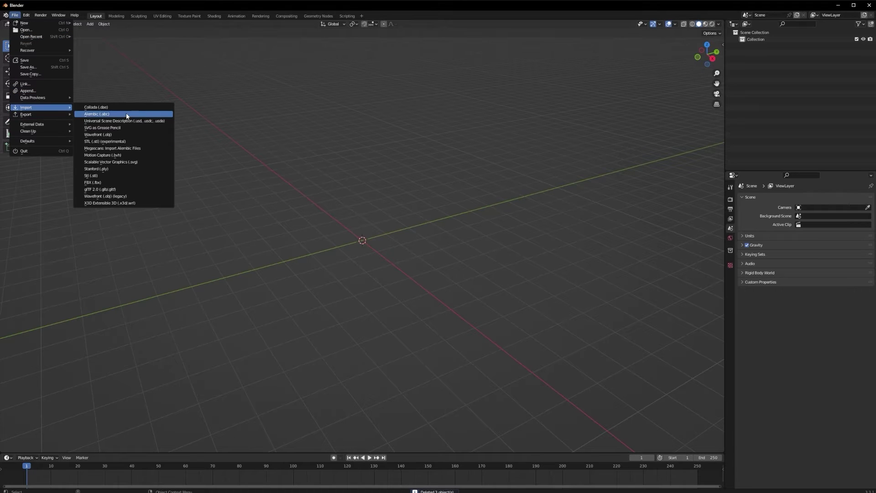
pyautogui.click(123, 182)
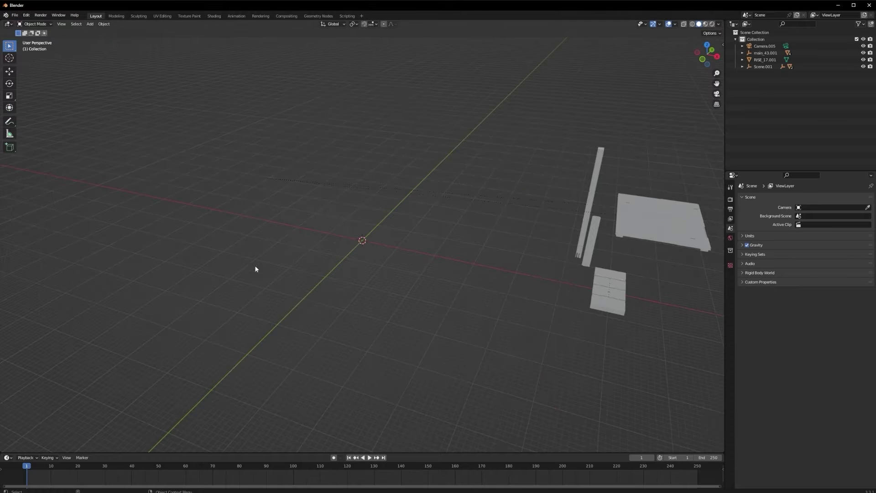
# - Examine the imported wall panels, ceiling and floor modules up close and from several angles
pyautogui.moveTo(518, 259)
pyautogui.mouseDown(button='middle')
pyautogui.moveTo(488, 266)
pyautogui.moveTo(523, 267)
pyautogui.mouseUp(button='middle')
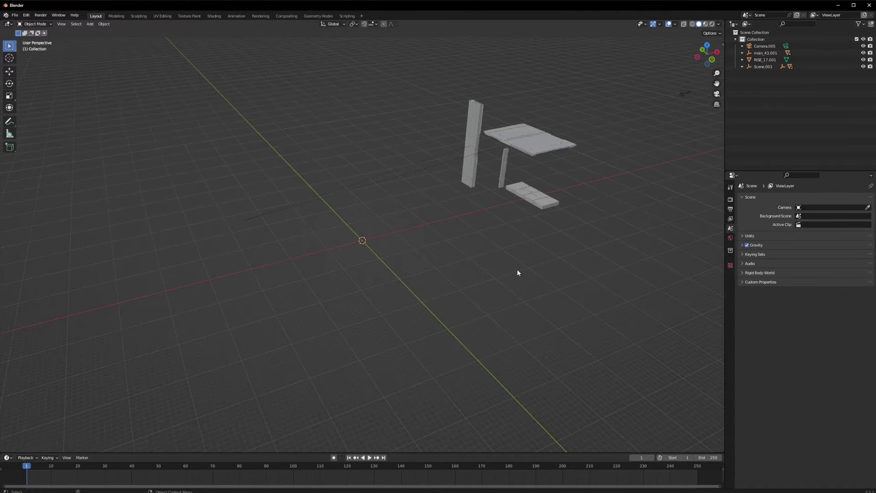
pyautogui.click(545, 202)
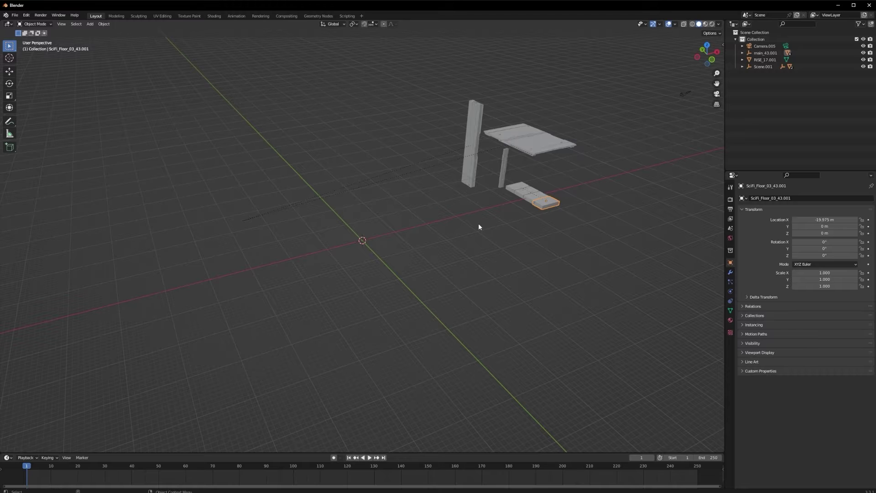
pyautogui.moveTo(340, 291); pyautogui.dragTo(483, 270, button='middle')
pyautogui.scroll(4, 497, 287)
pyautogui.moveTo(505, 300); pyautogui.dragTo(575, 304, button='middle')
pyautogui.scroll(-4, 575, 305)
pyautogui.keyDown('shift'); pyautogui.moveTo(649, 277); pyautogui.dragTo(458, 297, button='middle'); pyautogui.keyUp('shift')
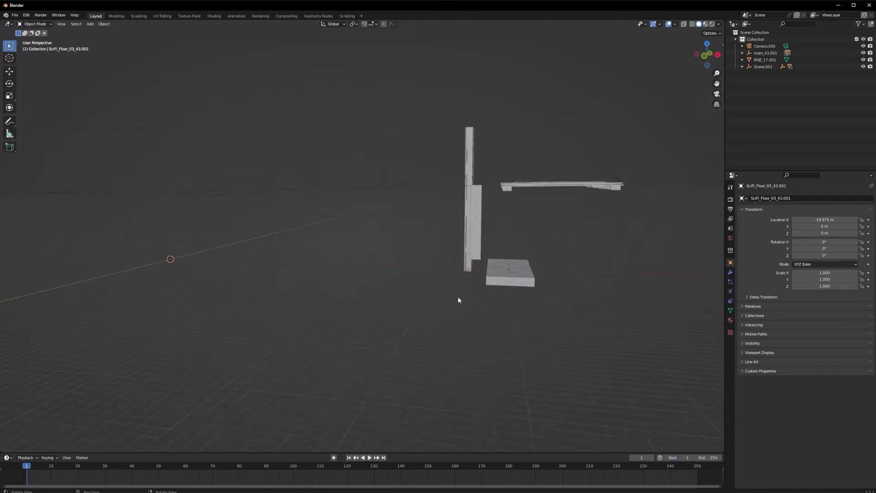
pyautogui.moveTo(552, 265); pyautogui.dragTo(528, 279, button='middle')
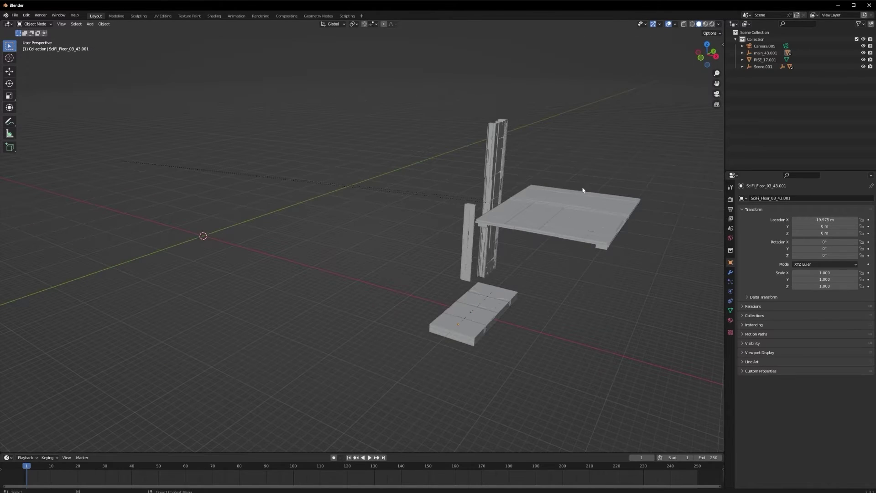
pyautogui.moveTo(430, 309); pyautogui.dragTo(409, 278, button='middle')
pyautogui.scroll(3, 461, 307)
pyautogui.moveTo(479, 315); pyautogui.dragTo(454, 293, button='middle')
pyautogui.scroll(-3, 429, 271)
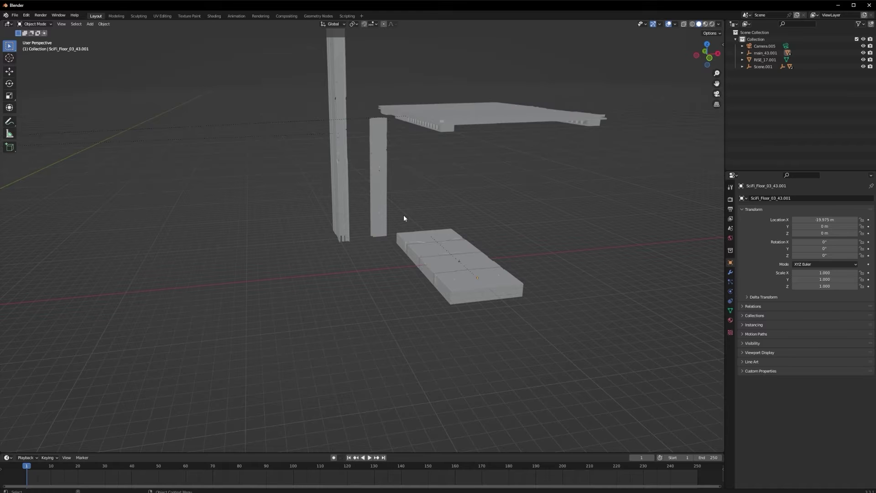
pyautogui.scroll(-4, 403, 215)
pyautogui.moveTo(404, 215); pyautogui.dragTo(437, 256, button='middle')
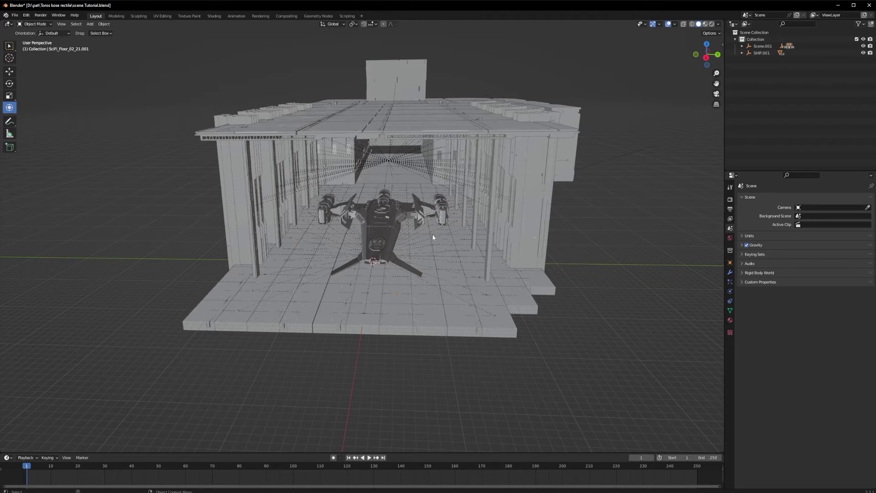
# - Examine the assembled hangar's roof and the megastructure blocks along both sides from above
pyautogui.moveTo(376, 242); pyautogui.dragTo(352, 294, button='middle')
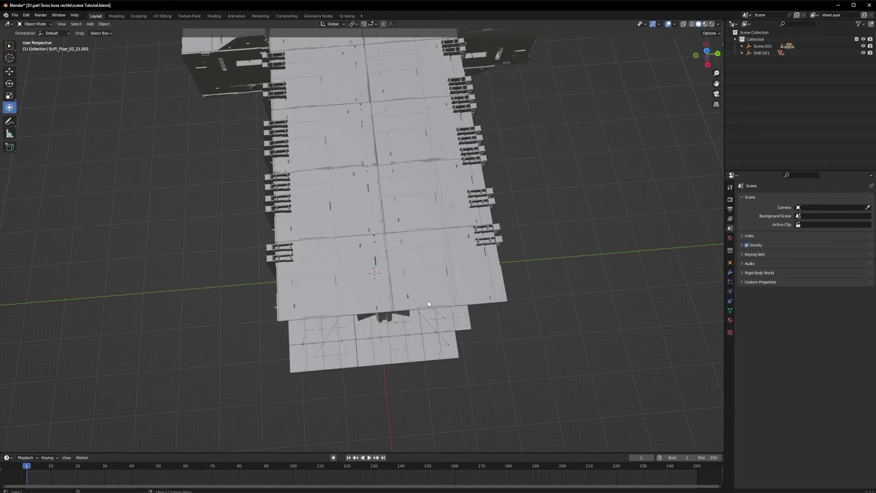
pyautogui.keyDown('shift'); pyautogui.moveTo(387, 225); pyautogui.dragTo(431, 406, button='middle'); pyautogui.keyUp('shift')
pyautogui.click(526, 225)
pyautogui.click(274, 219)
pyautogui.click(286, 150)
pyautogui.keyDown('shift'); pyautogui.moveTo(482, 121); pyautogui.dragTo(488, 218, button='middle'); pyautogui.keyUp('shift')
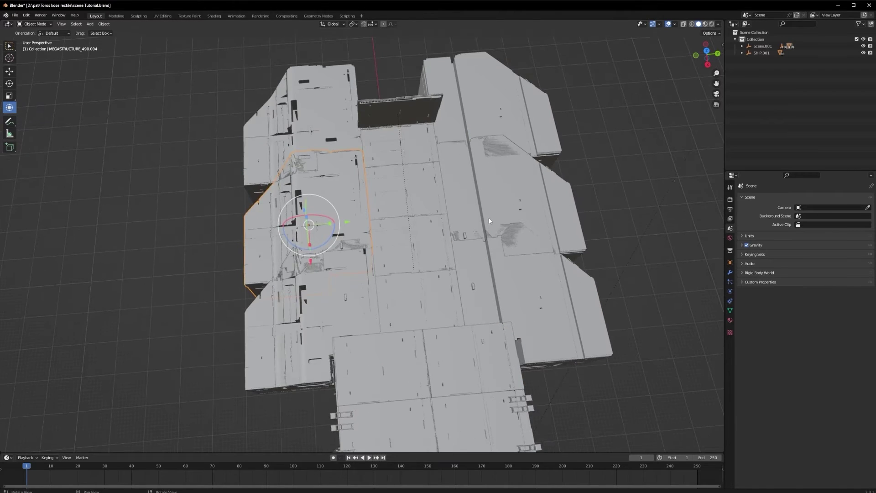
pyautogui.click(487, 103)
pyautogui.click(337, 128)
# - Inspect the hangar's interior walls, columns, ceiling beams and side megastructures around the spaceship
pyautogui.moveTo(441, 383); pyautogui.dragTo(428, 313, button='middle')
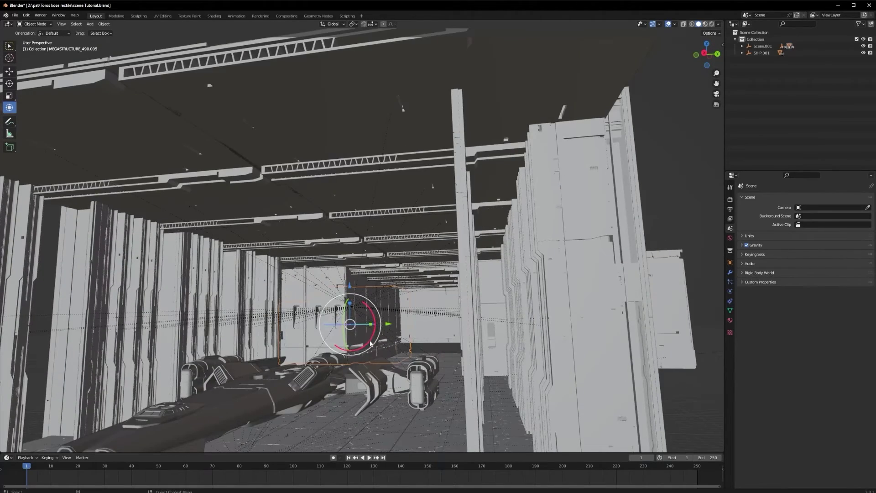
pyautogui.scroll(-1, 368, 338)
pyautogui.moveTo(363, 308); pyautogui.dragTo(380, 334, button='middle')
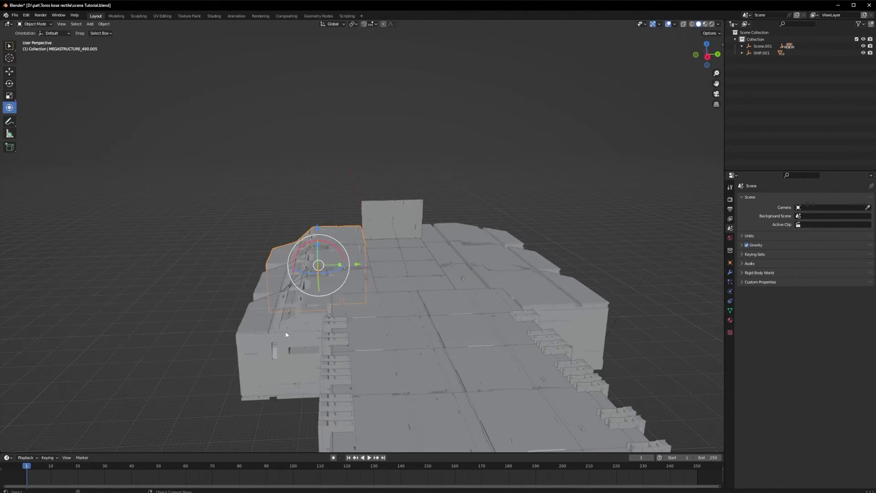
pyautogui.moveTo(389, 379); pyautogui.dragTo(362, 366, button='middle')
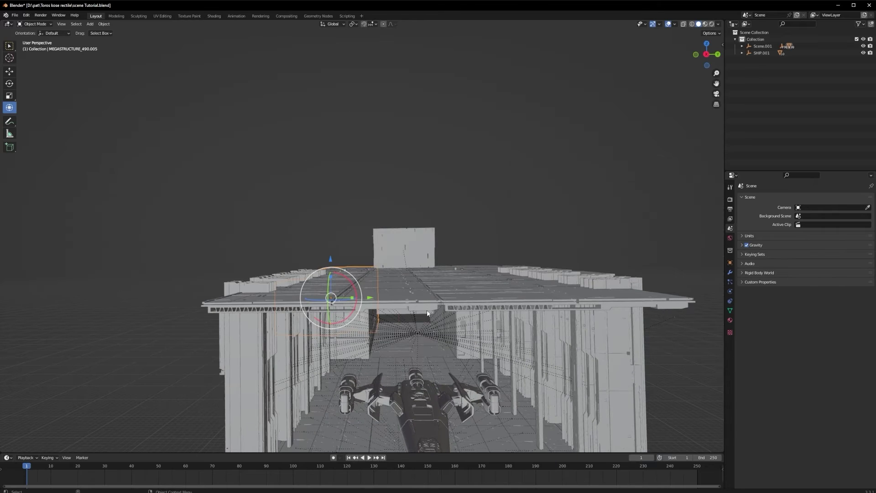
pyautogui.moveTo(408, 312); pyautogui.dragTo(384, 179, button='middle')
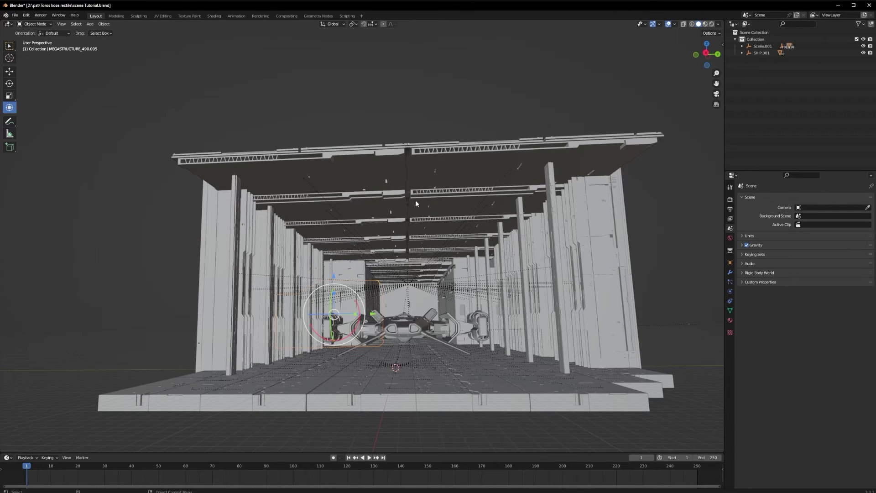
pyautogui.moveTo(444, 306); pyautogui.dragTo(464, 306, button='middle')
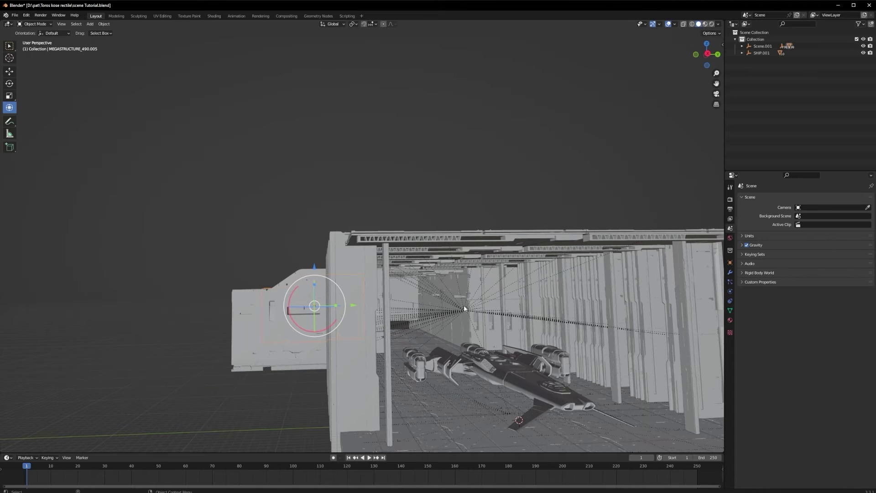
pyautogui.moveTo(457, 257); pyautogui.dragTo(453, 287, button='middle')
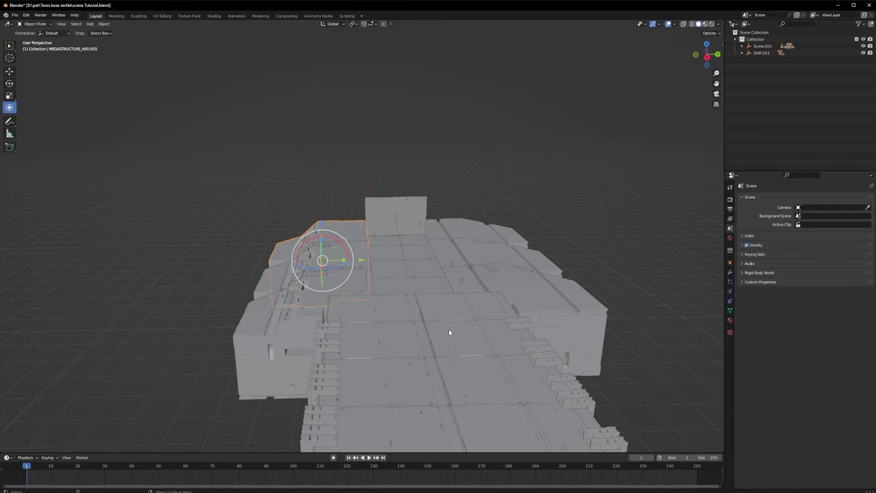
pyautogui.click(542, 313)
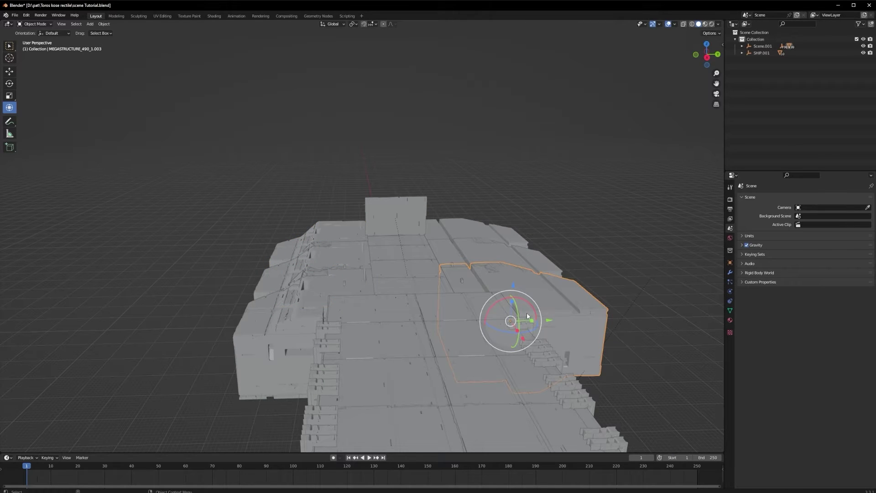
# - Try to duplicate the megastructure block at the rear of the hangar and move the copy along the Z axis
pyautogui.moveTo(383, 333); pyautogui.dragTo(385, 265, button='middle')
pyautogui.click(392, 244)
pyautogui.hotkey('shift', 'd')
pyautogui.press('z')
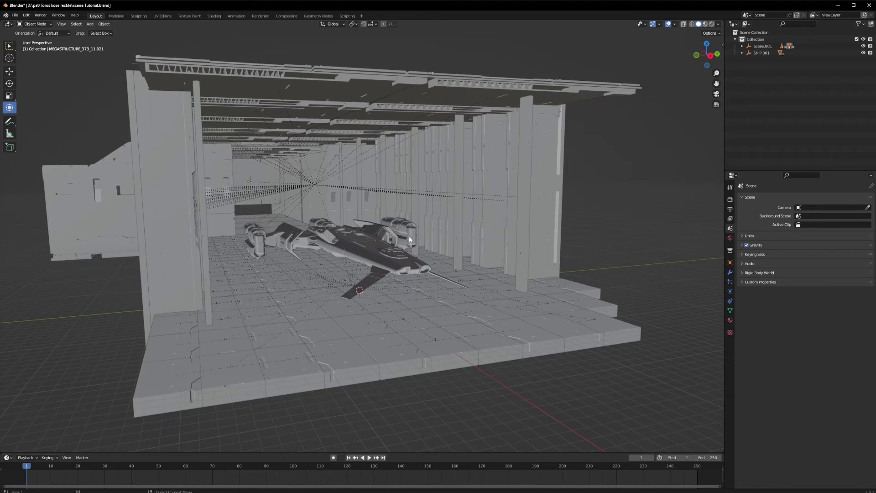
# - Add a camera and align it to a view of the spaceship inside the hangar
pyautogui.scroll(3, 378, 282)
pyautogui.moveTo(360, 286); pyautogui.dragTo(360, 281, button='middle')
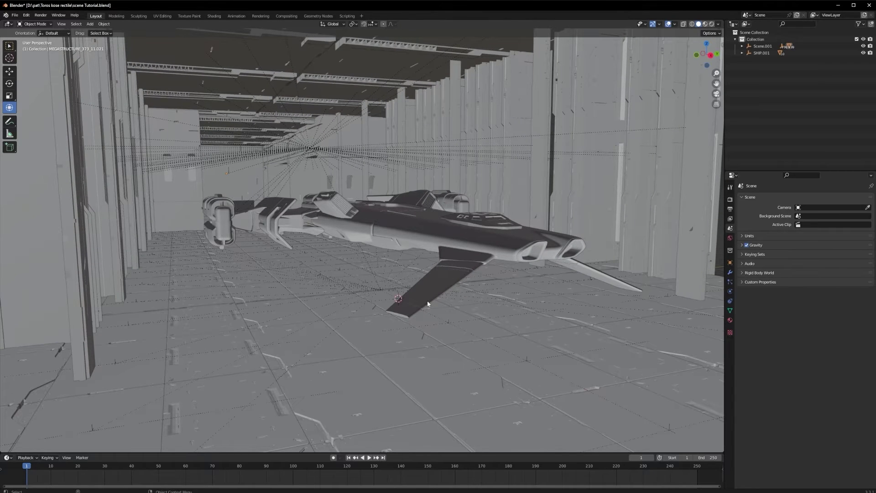
pyautogui.scroll(-5, 427, 300)
pyautogui.moveTo(413, 259); pyautogui.dragTo(389, 240, button='middle')
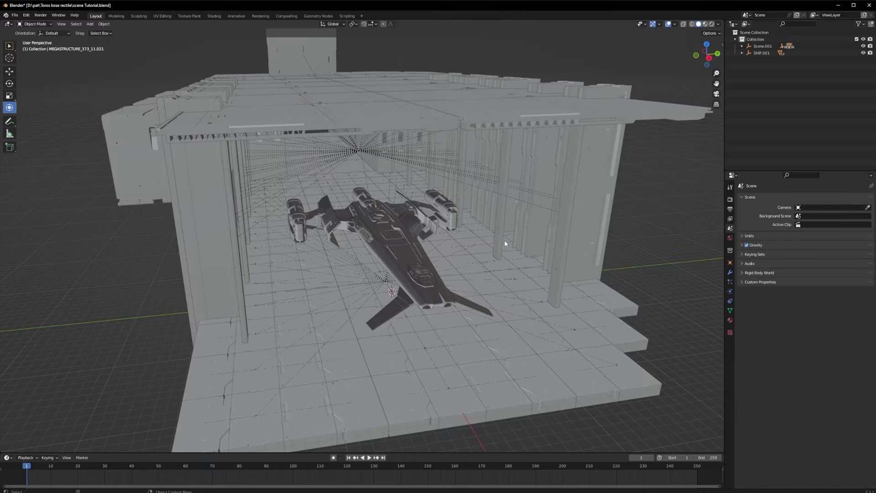
pyautogui.moveTo(378, 293); pyautogui.dragTo(603, 257, button='middle')
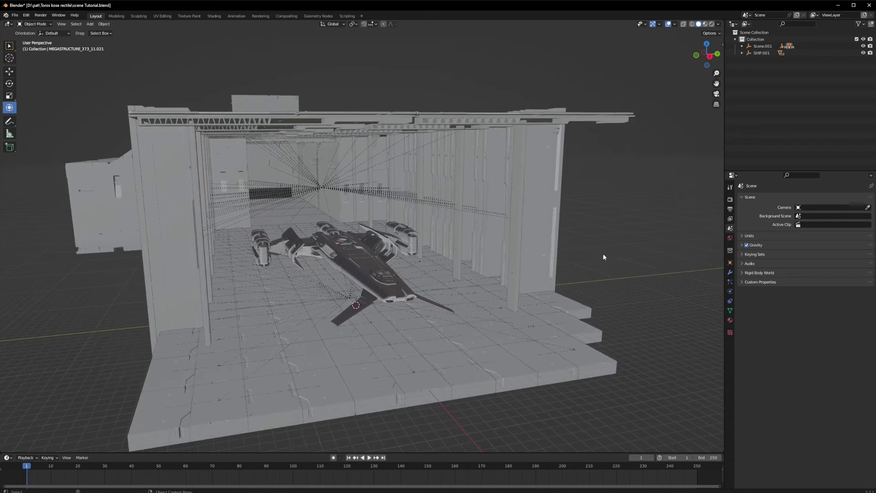
pyautogui.hotkey('shift', 'a')
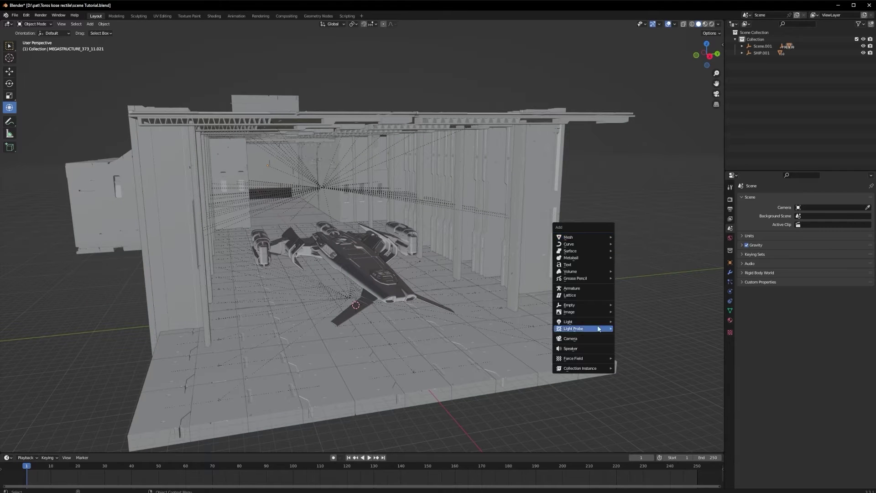
pyautogui.click(90, 23)
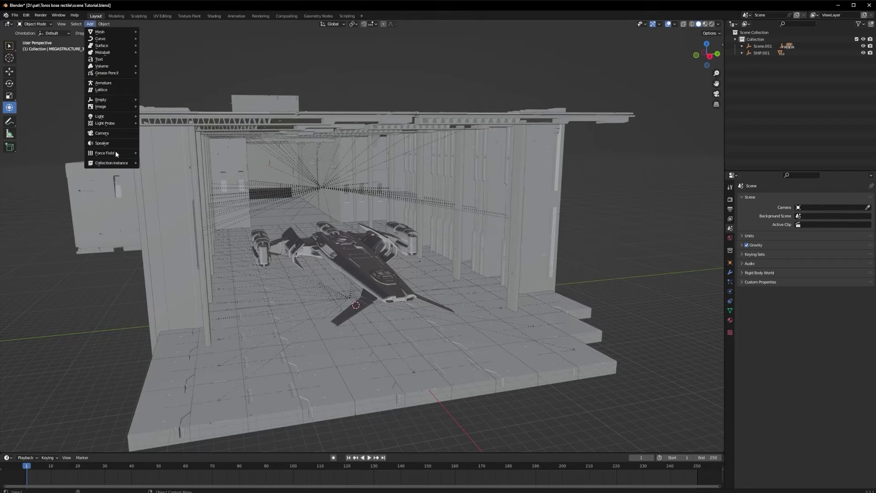
pyautogui.click(109, 136)
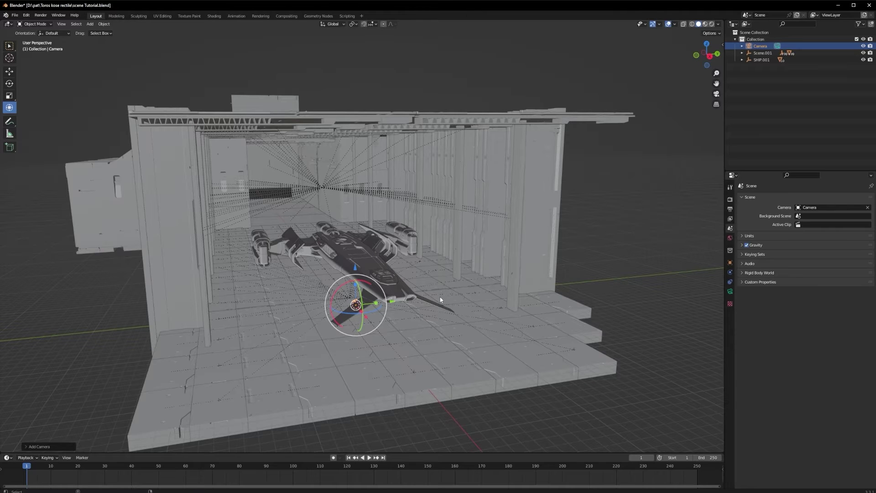
pyautogui.press('ctrl+alt+KP_0')
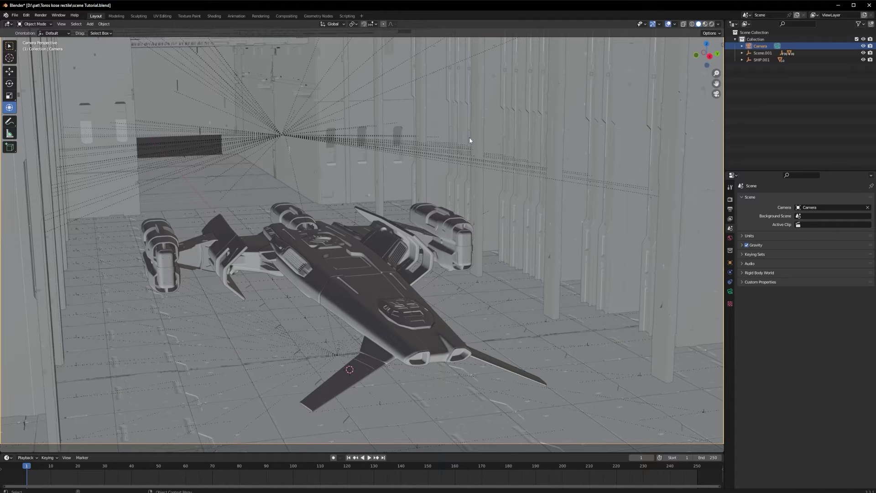
pyautogui.scroll(-5, 469, 137)
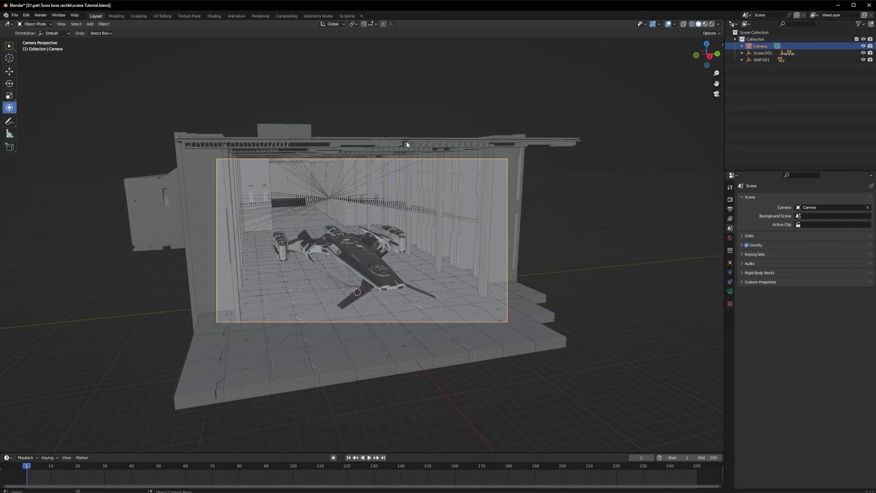
pyautogui.press('Home')
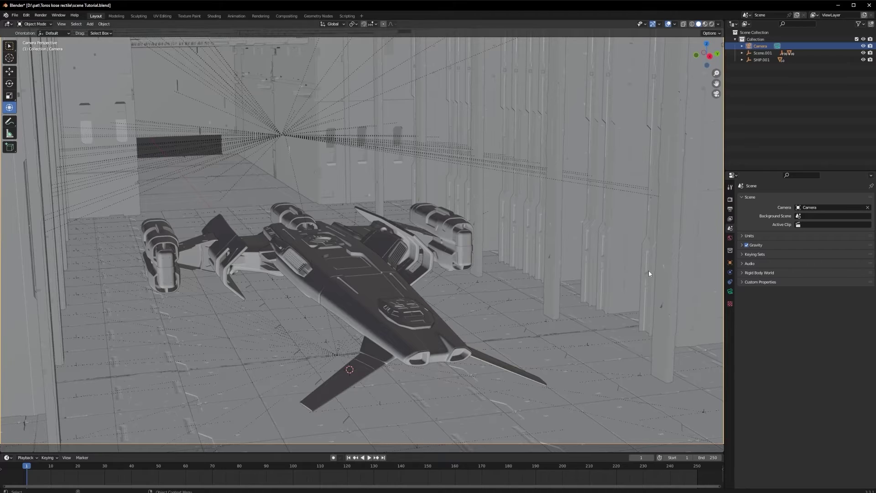
# - Enable the Camera to View lock and look through the camera
pyautogui.moveTo(647, 270); pyautogui.dragTo(346, 269, button='middle')
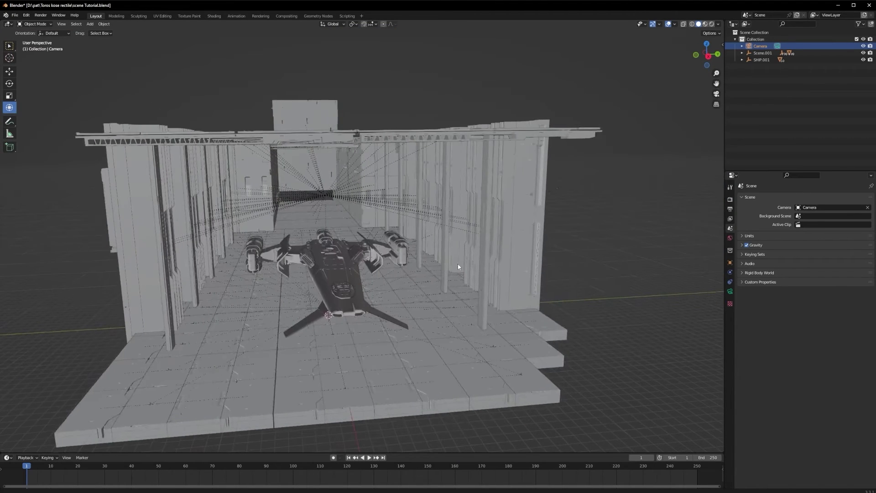
pyautogui.click(624, 159)
pyautogui.press('n')
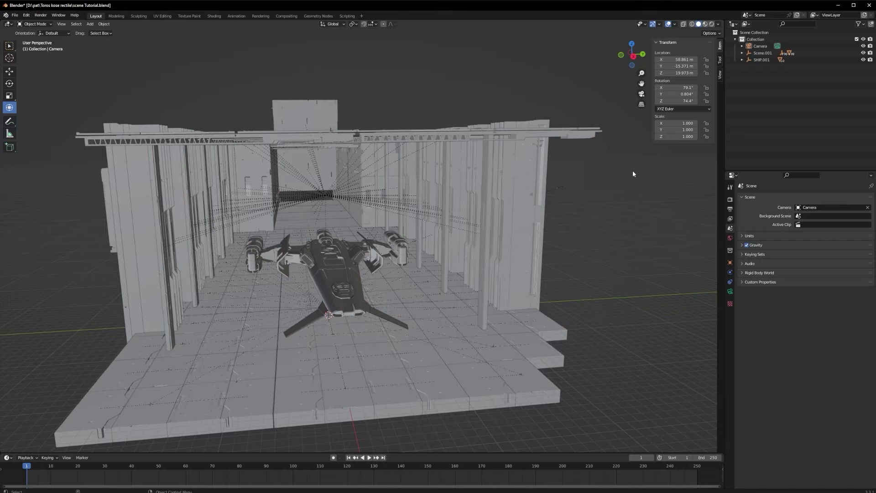
pyautogui.press('n')
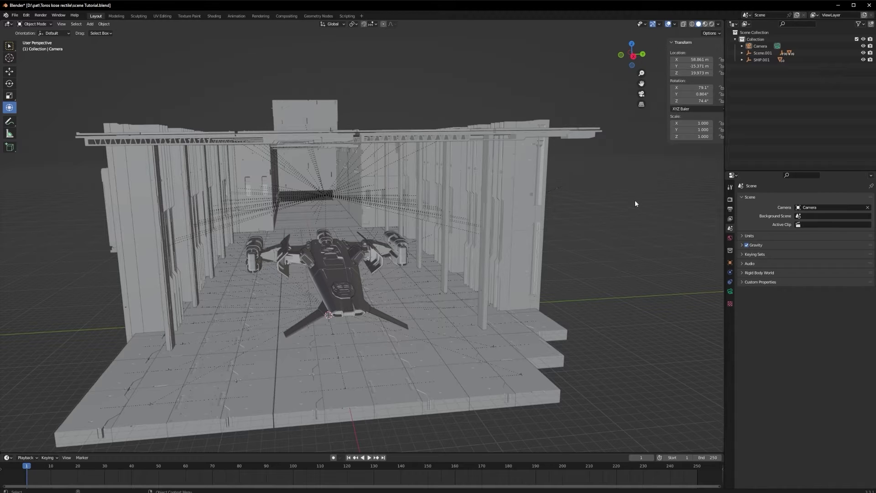
pyautogui.click(723, 44)
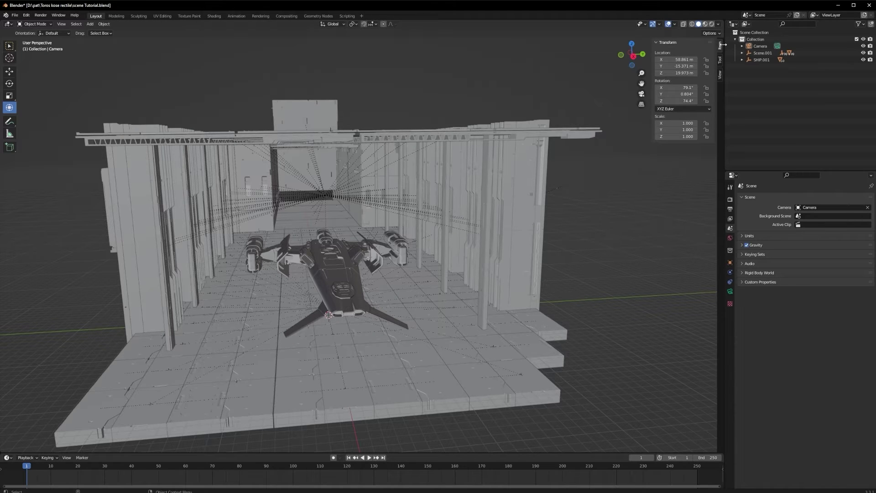
pyautogui.click(719, 74)
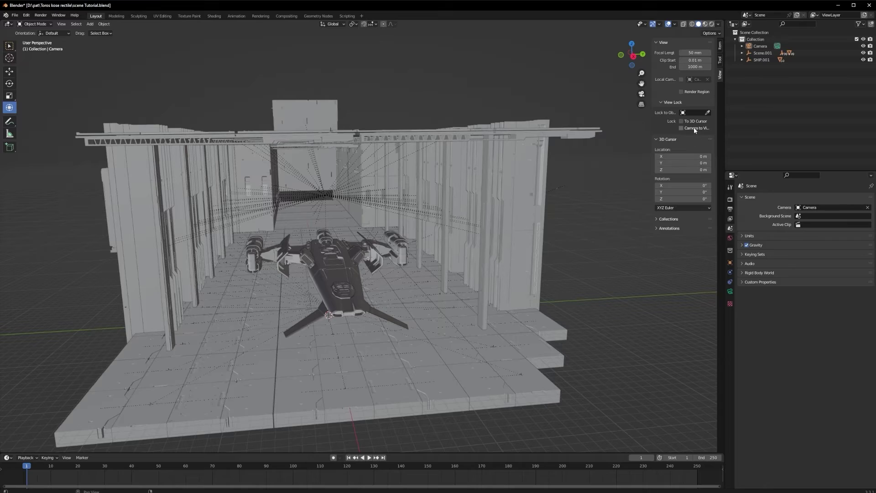
pyautogui.press('KP_0')
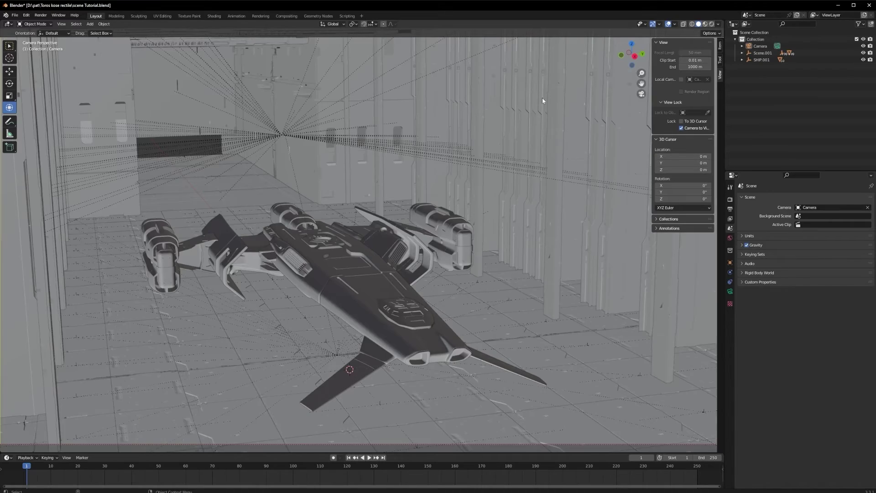
# - Reframe the locked camera closer to the spaceship from a higher front angle
pyautogui.moveTo(540, 165); pyautogui.dragTo(521, 165, button='middle')
pyautogui.moveTo(336, 225); pyautogui.dragTo(305, 203, button='middle')
pyautogui.moveTo(317, 229); pyautogui.dragTo(315, 226, button='middle')
# - Select the camera and set its focal length to 105 mm after trying 150 mm
pyautogui.click(759, 46)
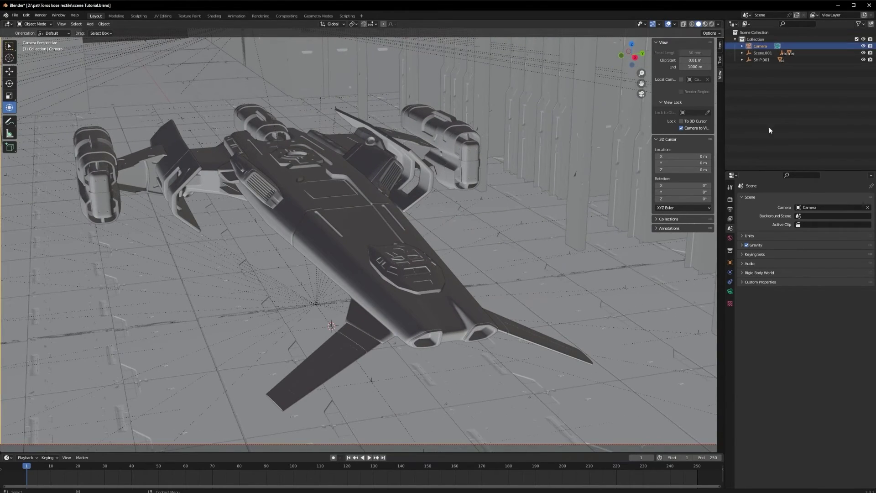
pyautogui.click(730, 291)
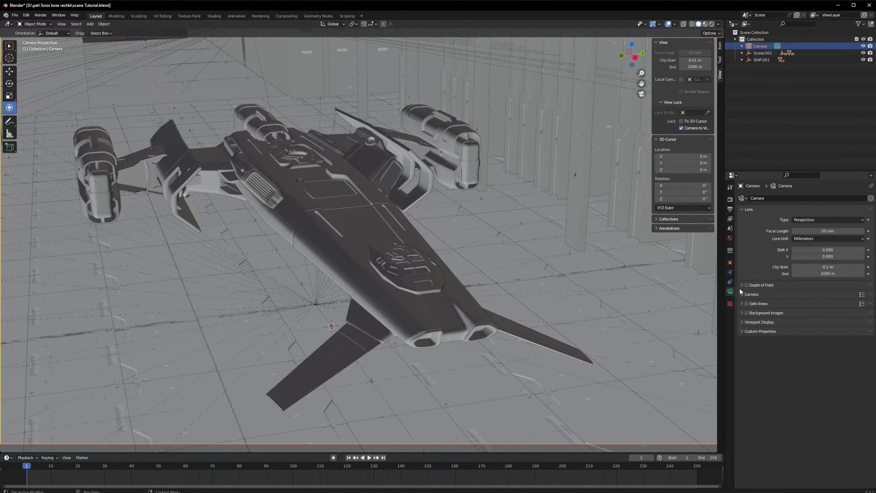
pyautogui.click(827, 230)
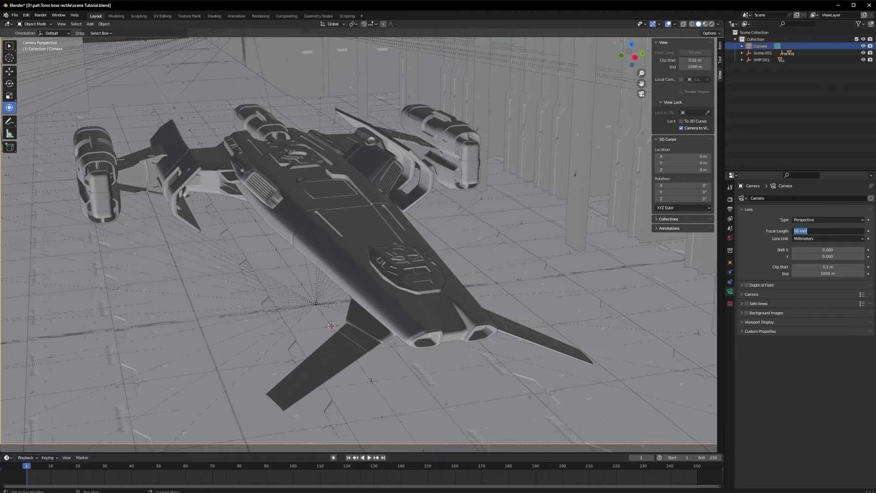
pyautogui.write('150')
pyautogui.press('Return')
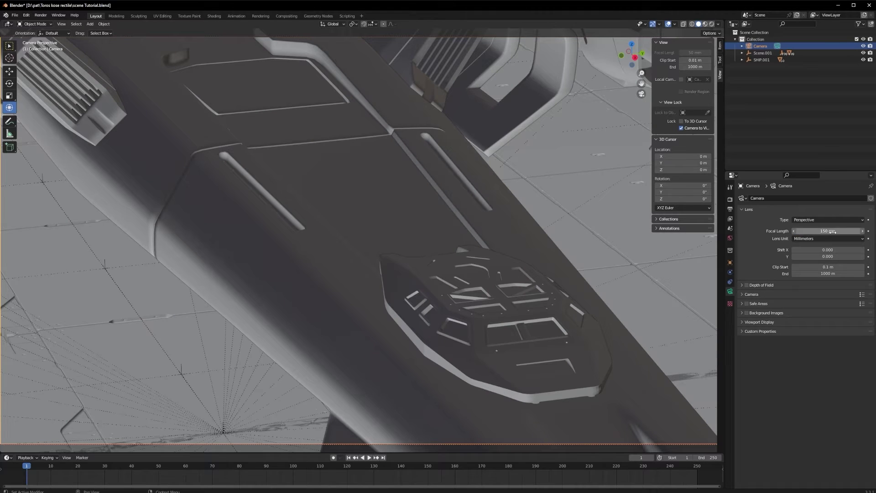
pyautogui.click(832, 231)
pyautogui.write('105')
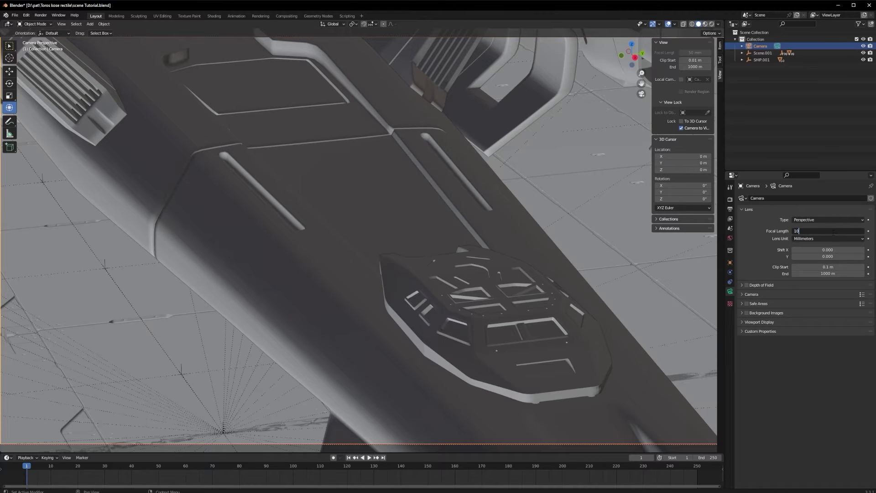
pyautogui.press('Return')
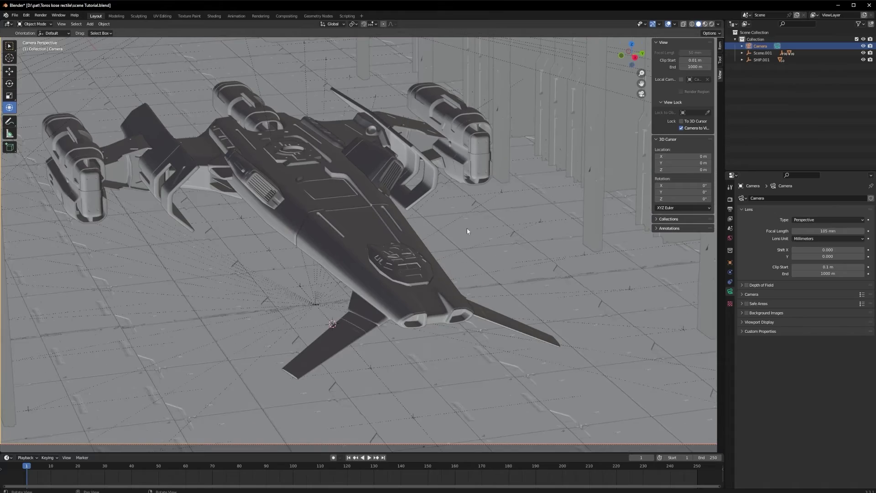
# - Reframe the camera view tightly around the spaceship from the front and above, and hide the viewport sidebar
pyautogui.moveTo(467, 231); pyautogui.dragTo(482, 246, button='middle')
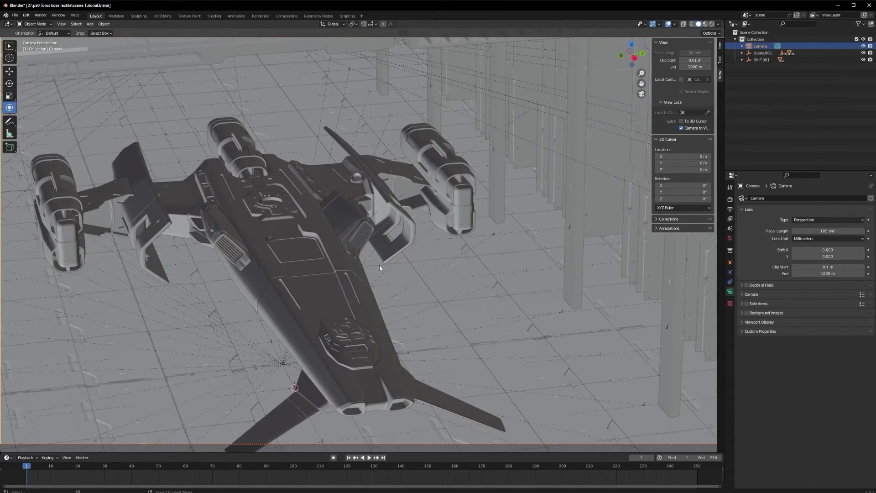
pyautogui.scroll(1, 380, 261)
pyautogui.keyDown('shift'); pyautogui.moveTo(379, 261); pyautogui.dragTo(442, 305, button='middle'); pyautogui.keyUp('shift')
pyautogui.scroll(-1, 425, 223)
pyautogui.scroll(1, 370, 236)
pyautogui.scroll(3, 369, 235)
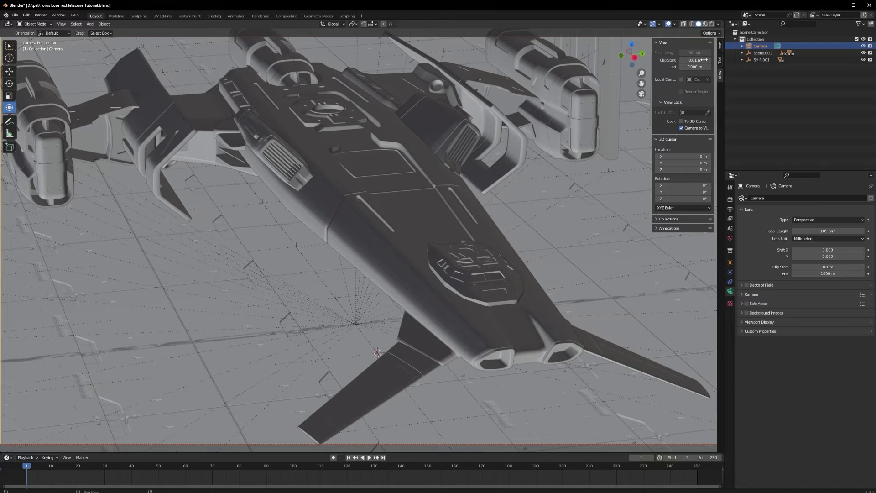
pyautogui.press('n')
pyautogui.press('KP_0')
pyautogui.press('KP_0')
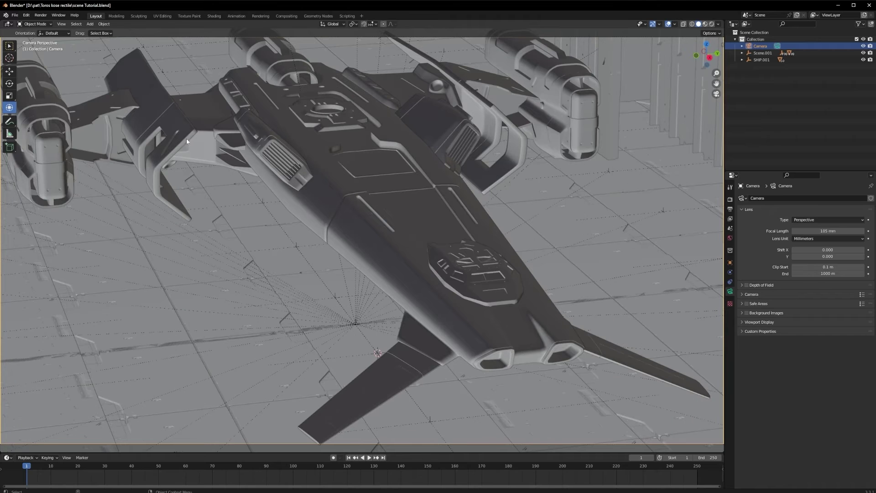
# - Split the 3D viewport into a narrower rendered camera view without overlays and a working view showing the whole hangar from outside
pyautogui.moveTo(2, 23); pyautogui.dragTo(367, 42)
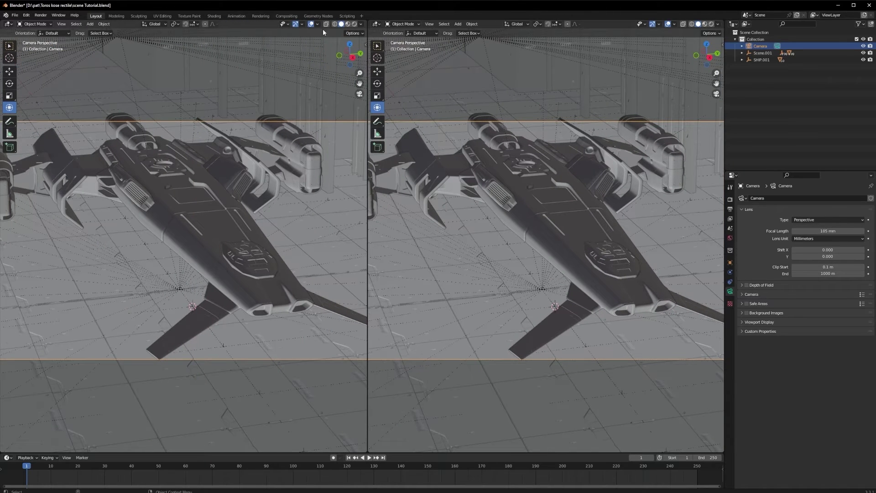
pyautogui.click(310, 24)
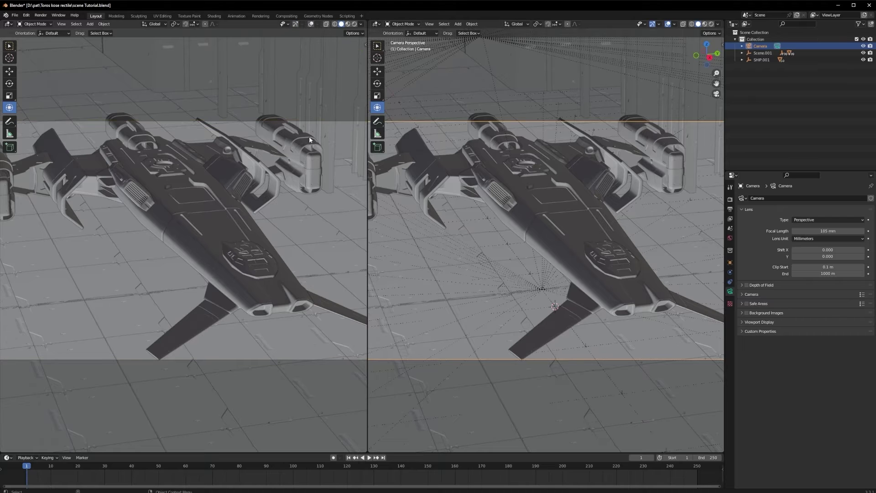
pyautogui.click(354, 24)
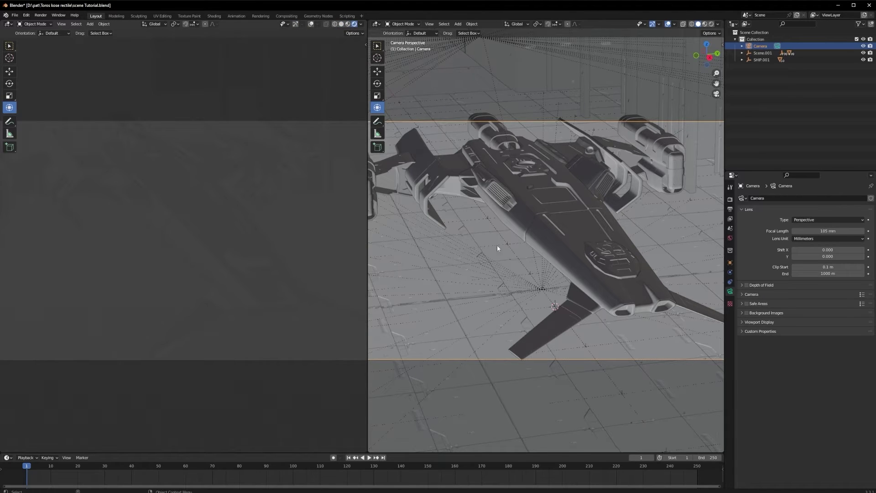
pyautogui.click(369, 239)
pyautogui.moveTo(367, 239); pyautogui.dragTo(321, 236)
pyautogui.scroll(-2, 551, 218)
pyautogui.moveTo(551, 218); pyautogui.dragTo(543, 262, button='middle')
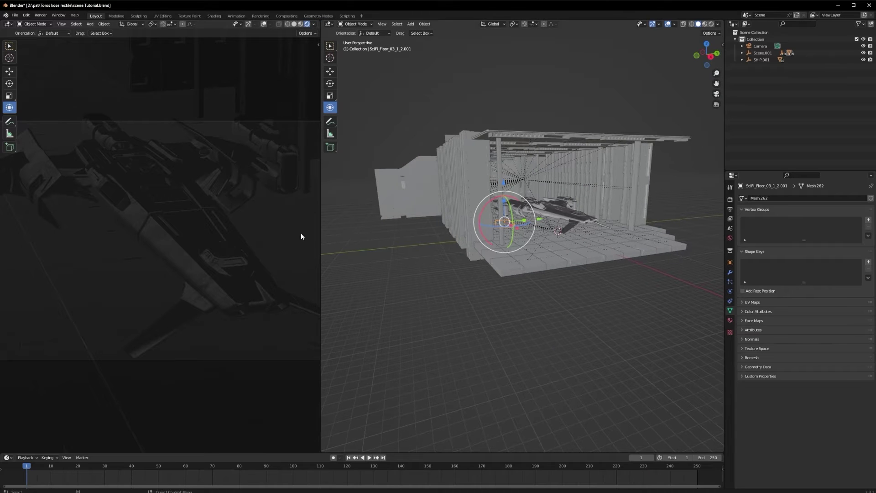
pyautogui.scroll(-2, 190, 296)
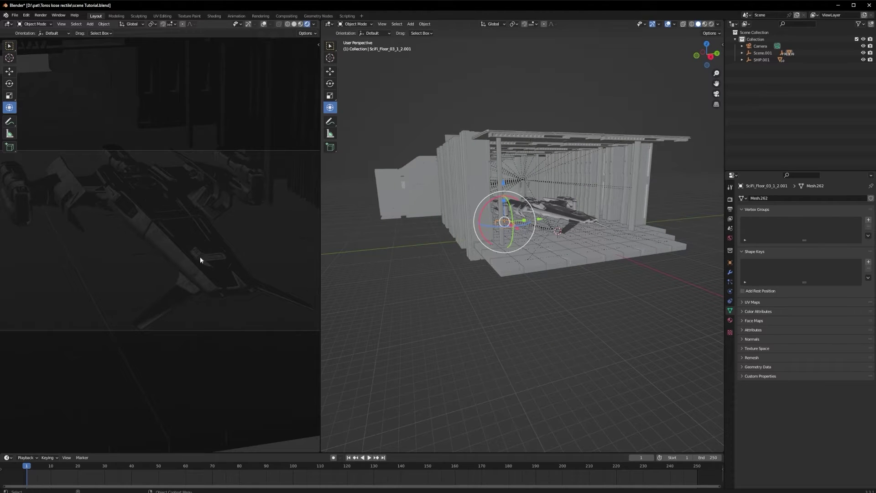
# - Enlarge the timeline area and turn it into a Shader Editor showing the World nodes
pyautogui.moveTo(328, 452); pyautogui.dragTo(328, 309)
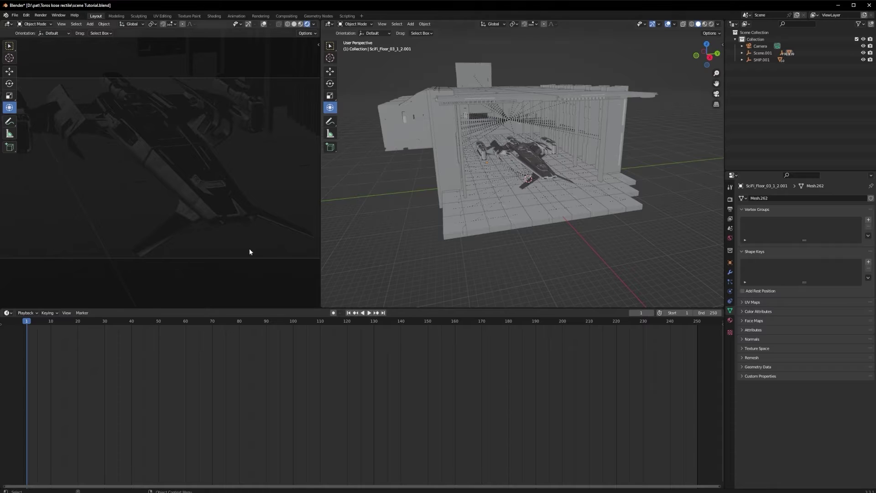
pyautogui.click(8, 313)
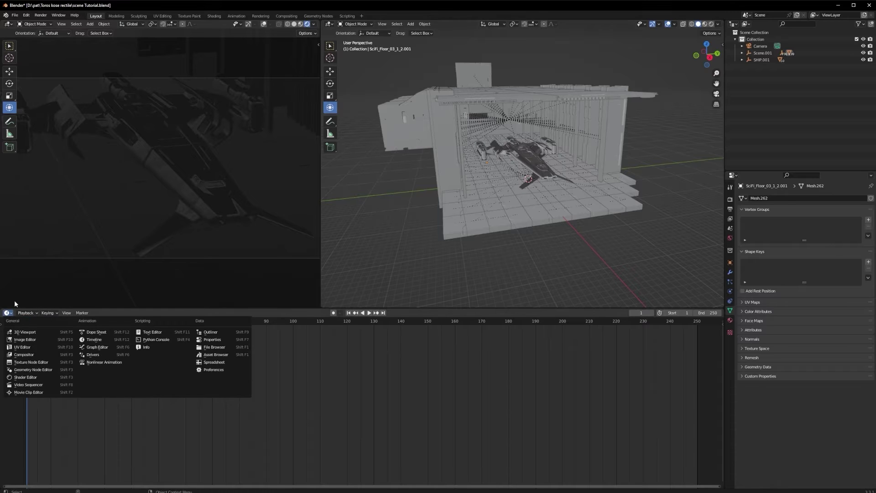
pyautogui.click(26, 378)
pyautogui.click(30, 313)
pyautogui.click(31, 328)
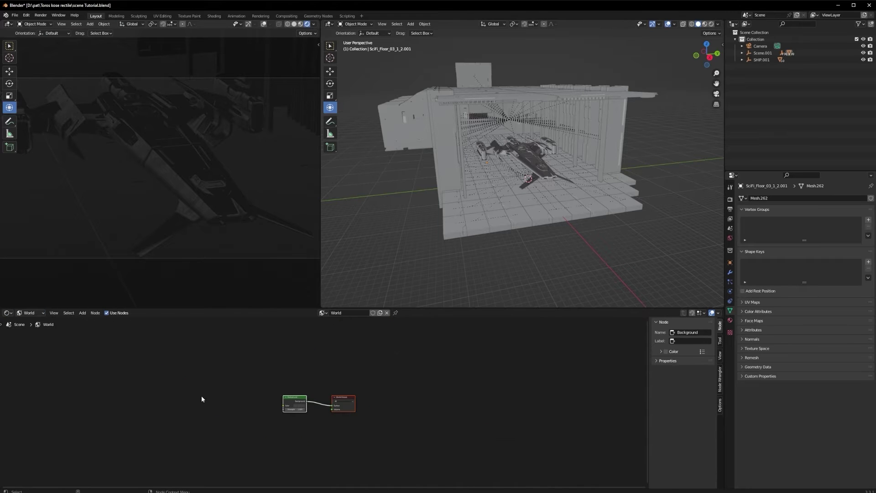
pyautogui.press('Home')
pyautogui.scroll(1, 446, 398)
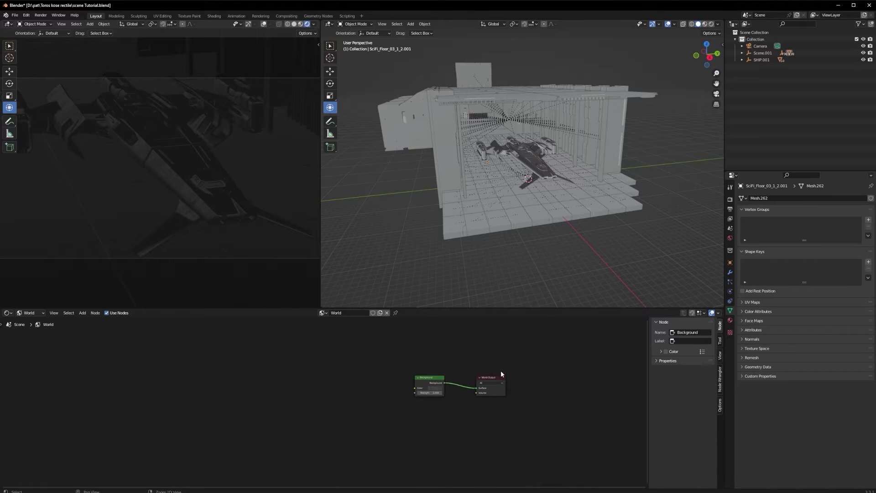
pyautogui.moveTo(486, 388); pyautogui.dragTo(441, 417, button='middle')
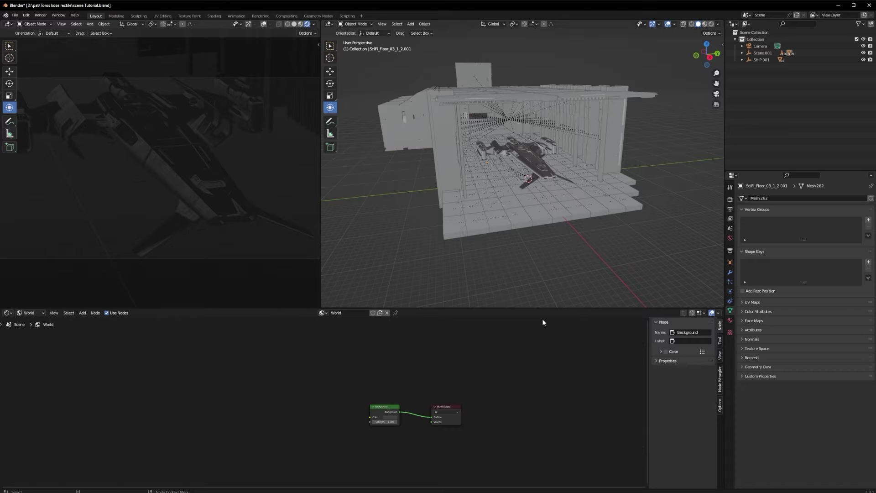
# - Show the World properties, switch the working viewport to rendered shading and merge the camera viewport back into it
pyautogui.click(729, 238)
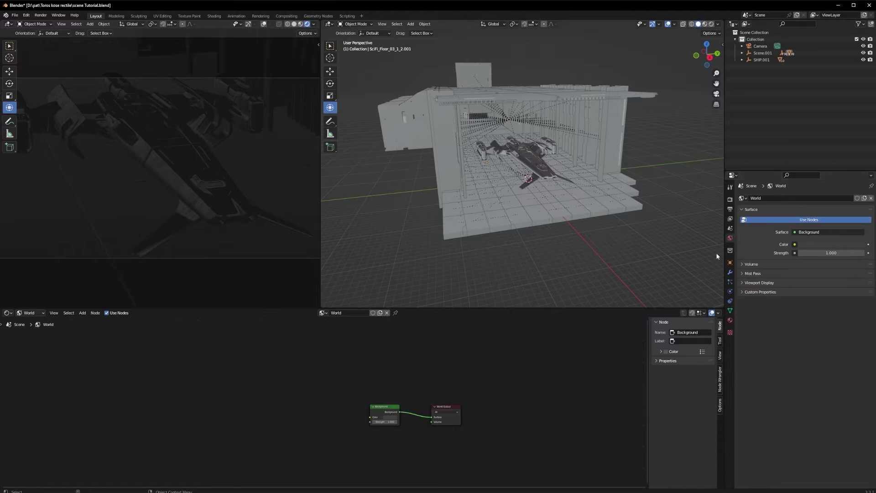
pyautogui.click(704, 24)
pyautogui.click(711, 23)
pyautogui.click(293, 24)
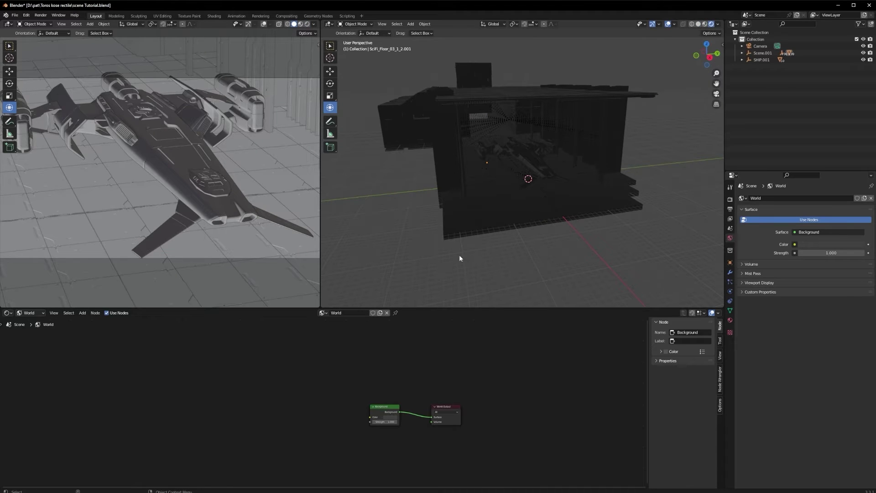
pyautogui.moveTo(460, 258); pyautogui.dragTo(479, 258, button='middle')
pyautogui.moveTo(322, 24); pyautogui.dragTo(292, 37)
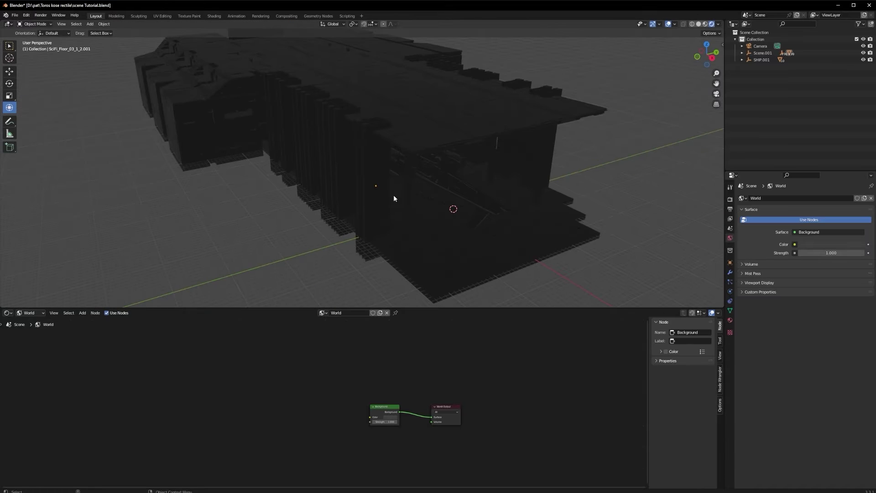
# - Examine the rendered hangar from outside and show the render engine settings
pyautogui.moveTo(352, 210); pyautogui.dragTo(346, 202, button='middle')
pyautogui.moveTo(532, 159); pyautogui.dragTo(600, 204, button='middle')
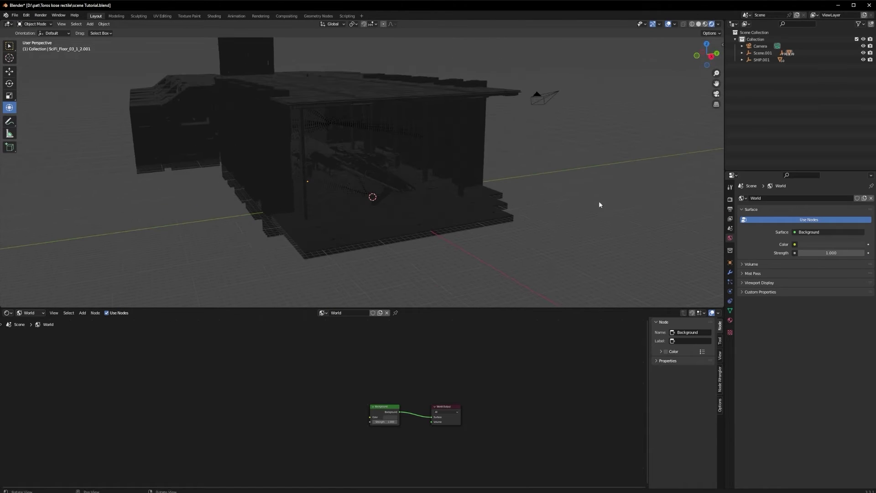
pyautogui.click(730, 199)
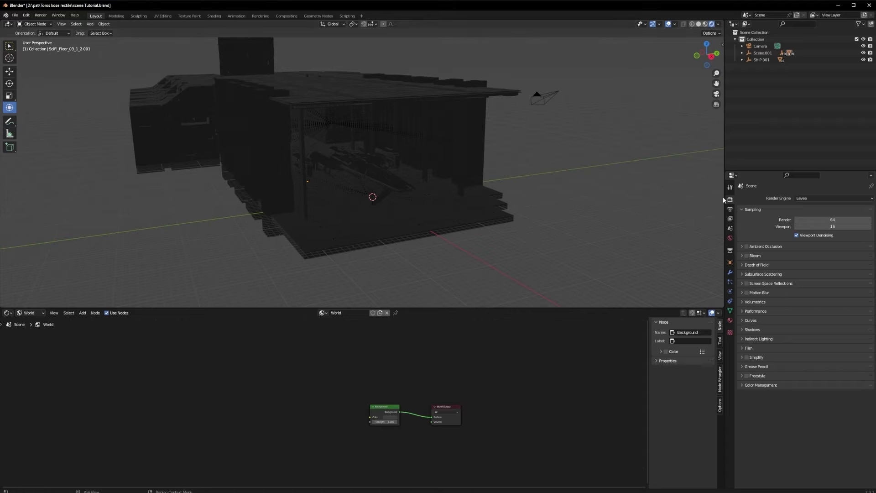
pyautogui.moveTo(504, 246); pyautogui.dragTo(488, 231, button='middle')
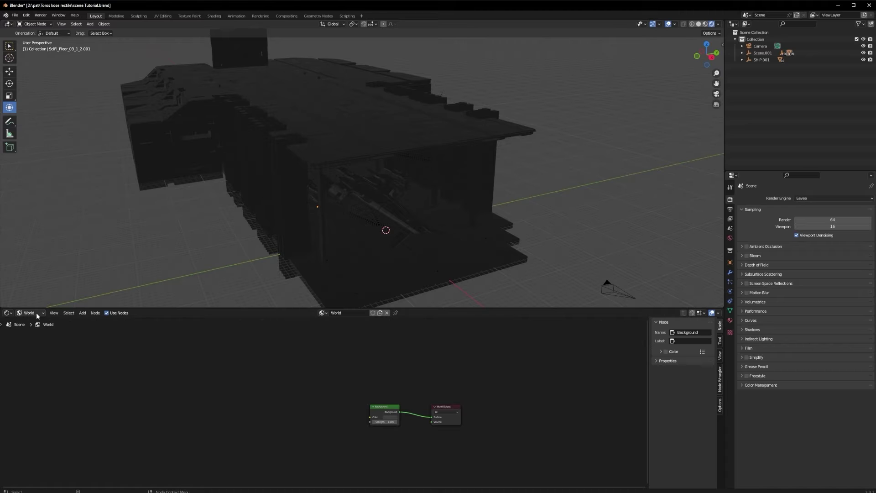
# - Add an Image Texture node to the World shader and place it before the Background node
pyautogui.hotkey('shift', 'a')
pyautogui.click(245, 403)
pyautogui.write('Imate')
pyautogui.click(256, 415)
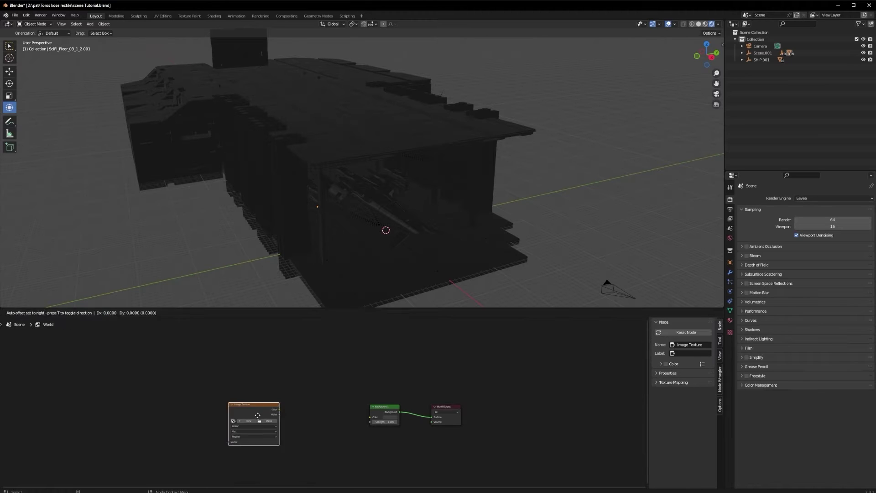
pyautogui.click(287, 408)
pyautogui.click(82, 313)
pyautogui.click(93, 321)
pyautogui.press('Down')
pyautogui.press('Down')
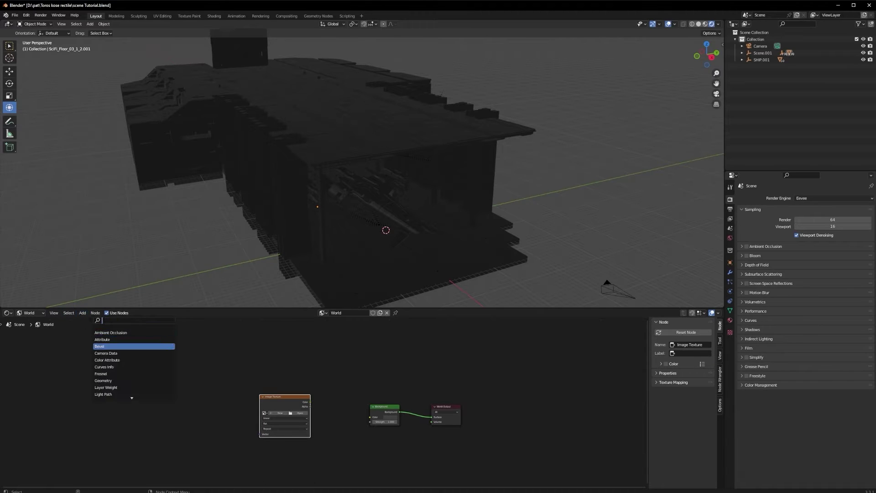
pyautogui.write('ima')
pyautogui.click(55, 399)
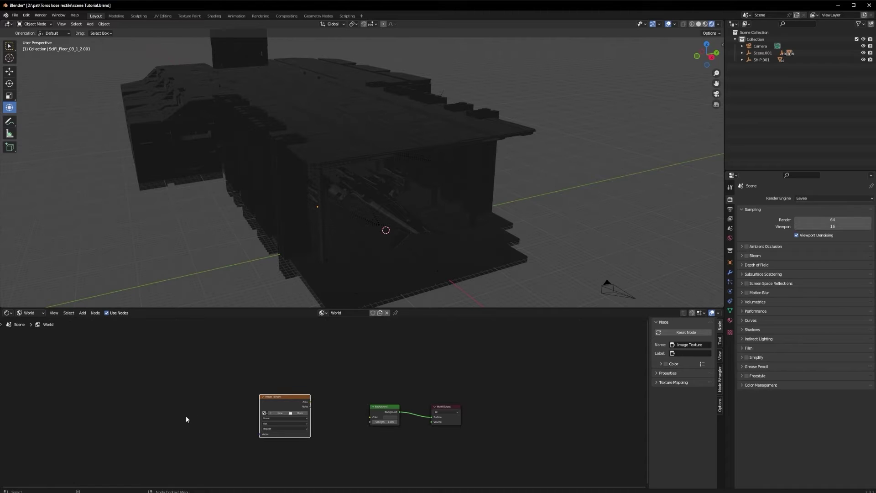
# - Connect the Image Texture node's Color output to the Background node's Color input
pyautogui.scroll(2, 294, 411)
pyautogui.moveTo(346, 413); pyautogui.dragTo(315, 398, button='middle')
pyautogui.moveTo(278, 387); pyautogui.dragTo(348, 405)
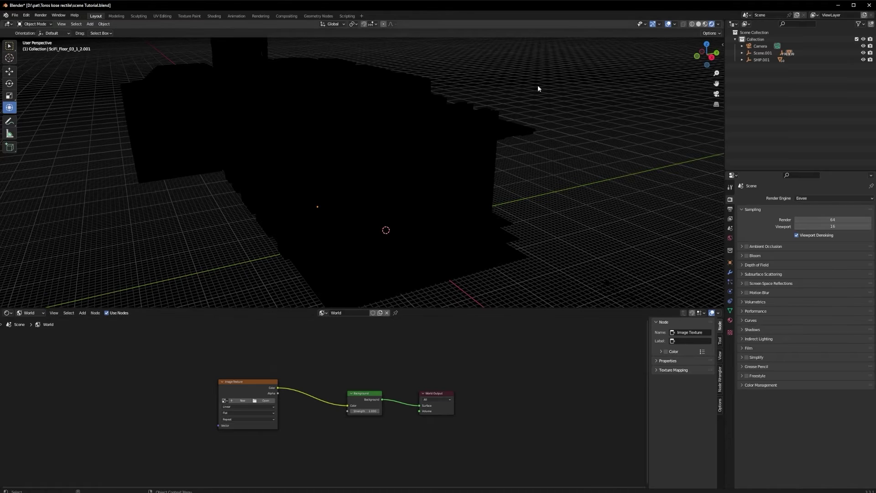
# - Load a JPG image from disk into the Image Texture node and raise the Background node's strength
pyautogui.click(264, 400)
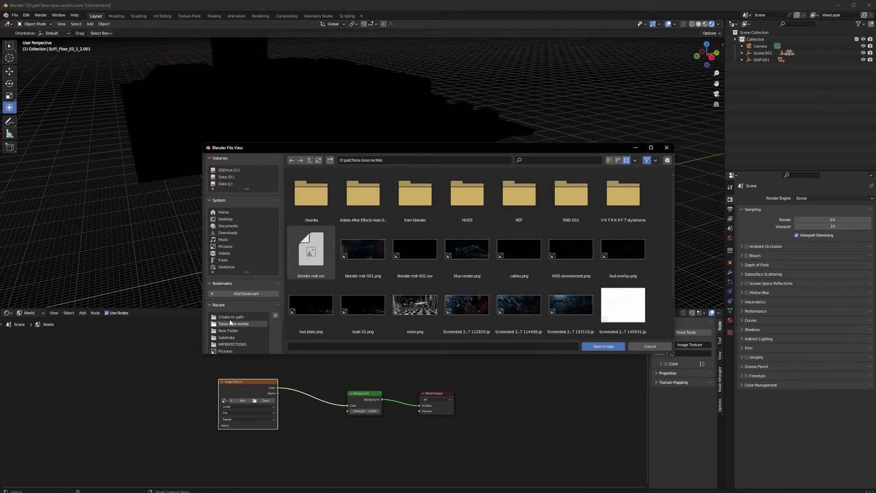
pyautogui.scroll(-5, 399, 286)
pyautogui.doubleClick(295, 254)
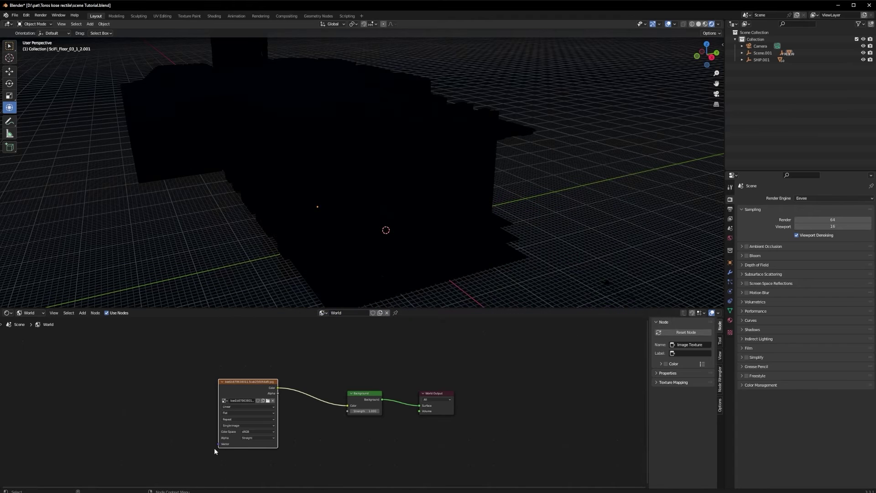
pyautogui.moveTo(358, 411); pyautogui.dragTo(429, 411)
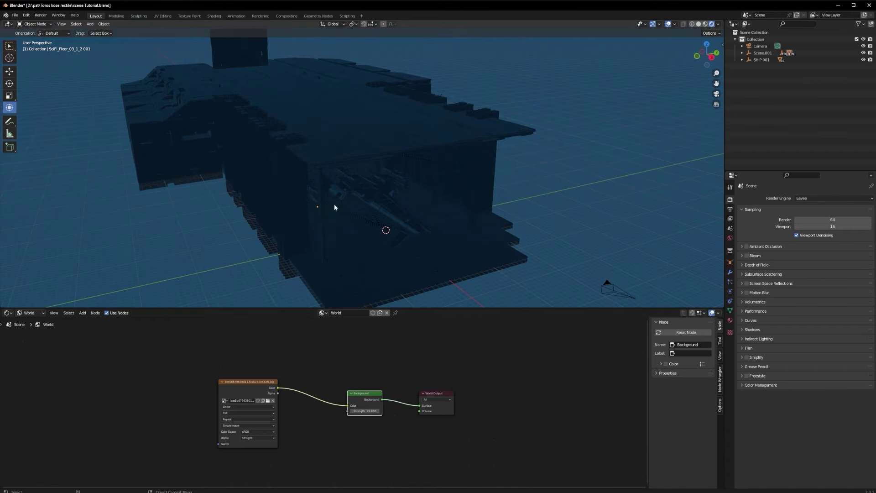
# - Add connected Mapping and Texture Coordinate nodes to the Image Texture node using Node Wrangler
pyautogui.click(230, 443)
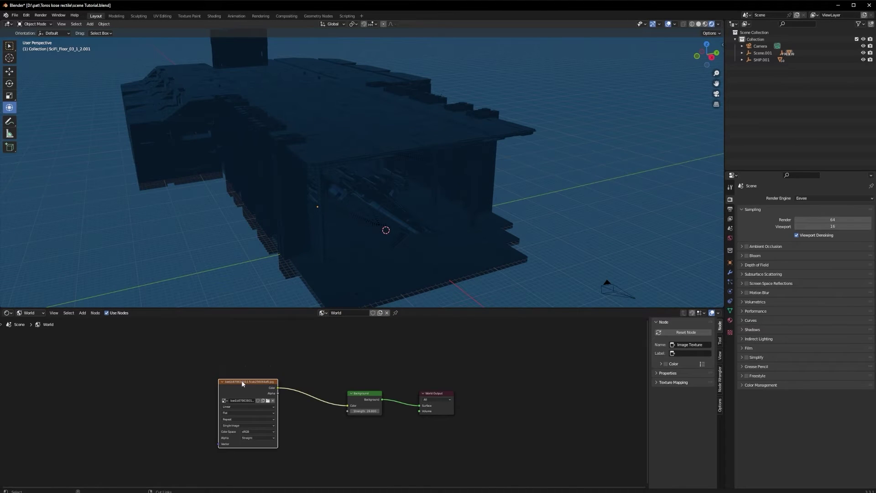
pyautogui.hotkey('ctrl', 't')
# - Open the add-on preferences and search the add-ons for "node"
pyautogui.click(26, 15)
pyautogui.click(25, 16)
pyautogui.click(26, 16)
pyautogui.click(45, 107)
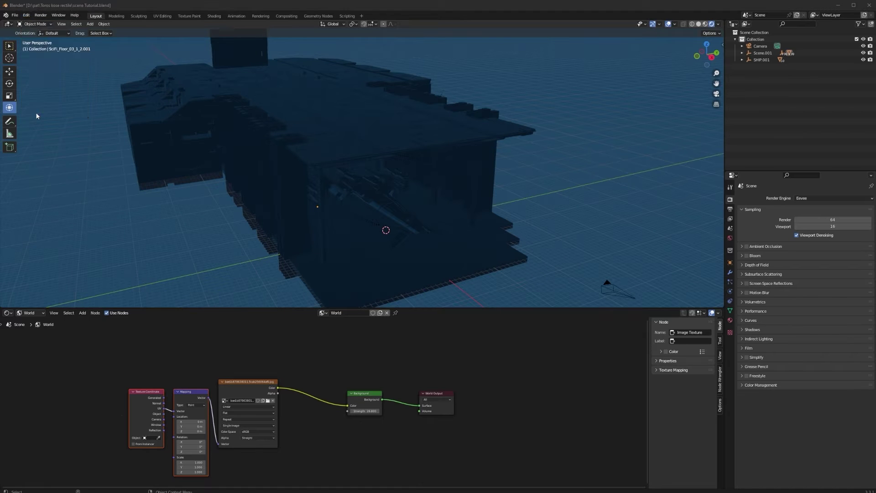
pyautogui.write('node')
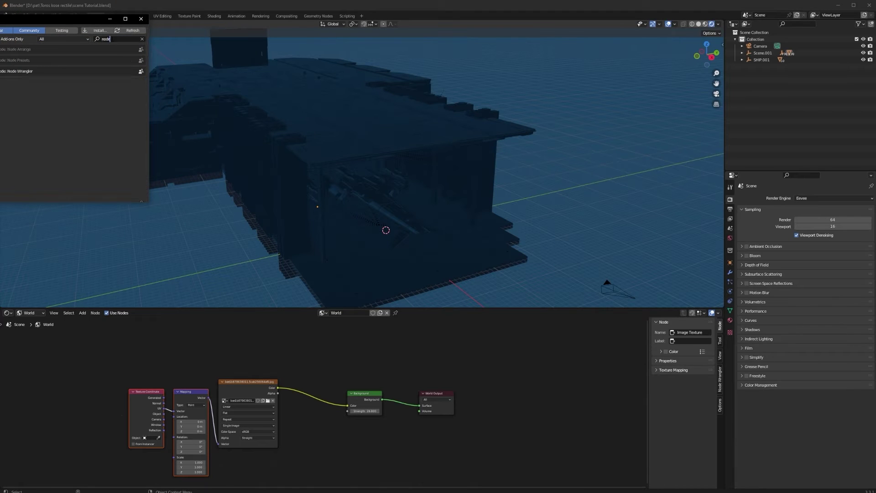
# - Close the preferences, connect the Texture Coordinate node's Generated output to the Mapping node's Vector input, and space the nodes apart
pyautogui.click(140, 19)
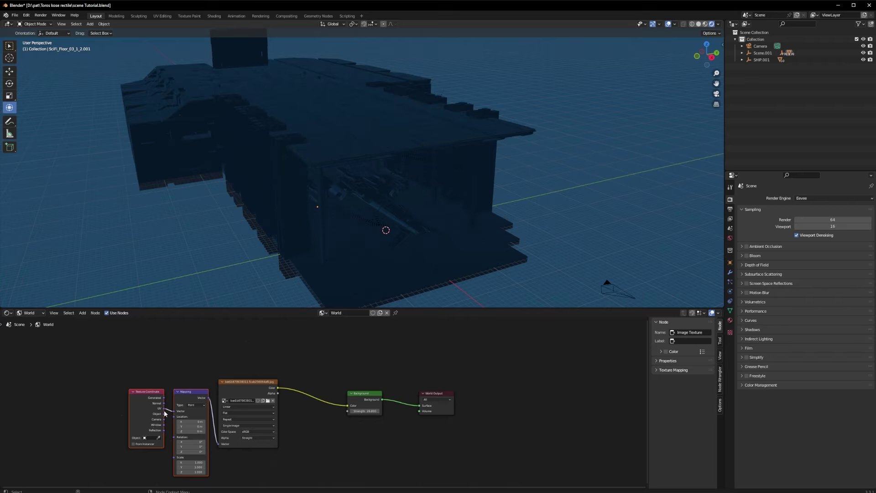
pyautogui.moveTo(189, 368); pyautogui.dragTo(174, 410)
pyautogui.moveTo(201, 367); pyautogui.dragTo(251, 357, button='middle')
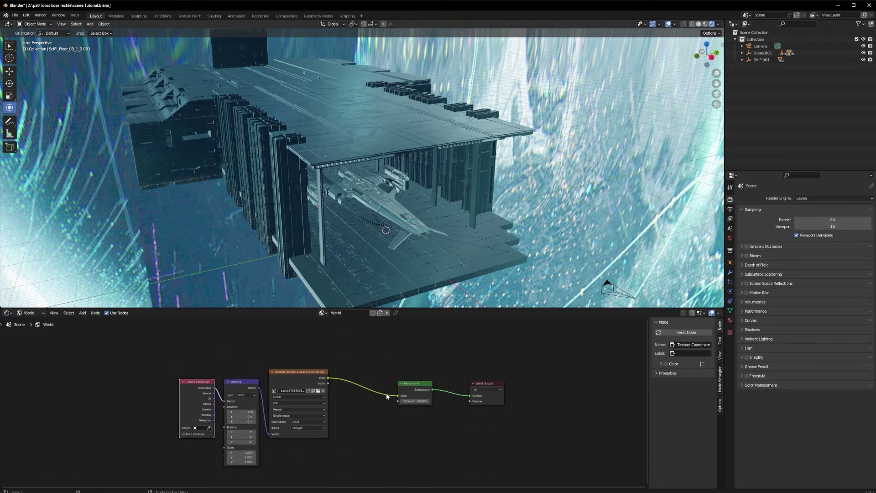
pyautogui.moveTo(208, 404); pyautogui.dragTo(170, 405)
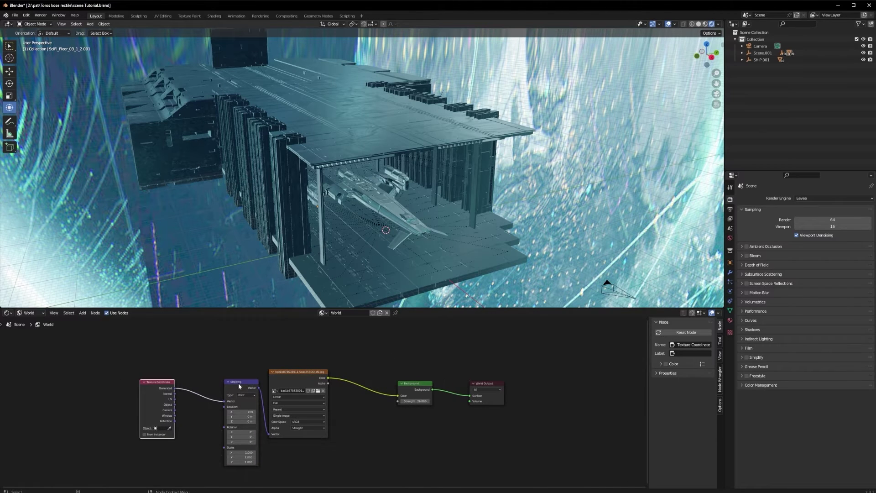
pyautogui.moveTo(239, 386); pyautogui.dragTo(212, 384)
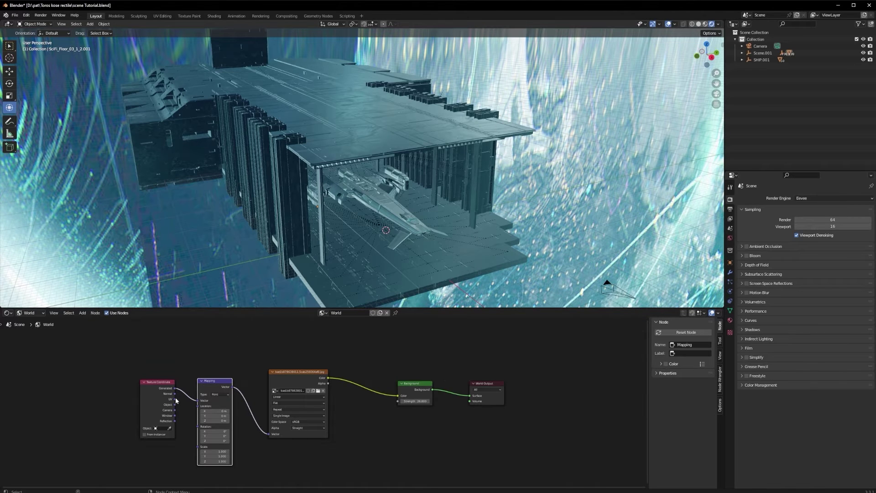
pyautogui.moveTo(175, 389); pyautogui.dragTo(198, 401)
pyautogui.click(182, 338)
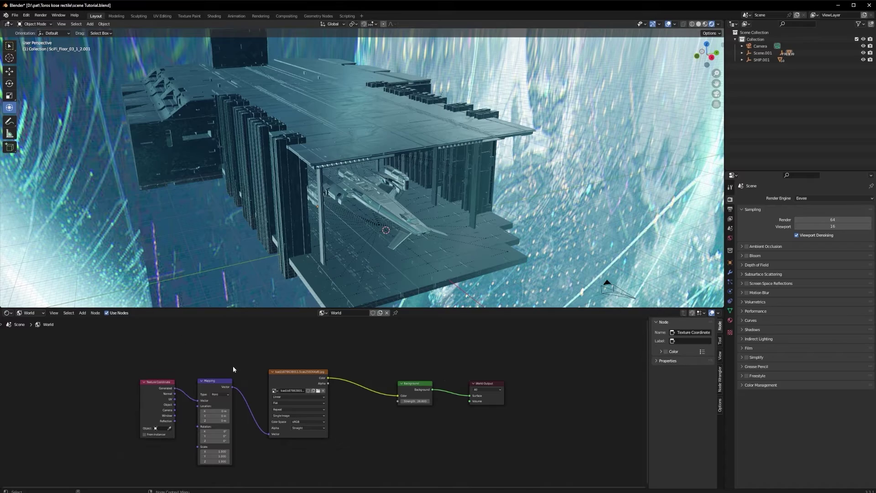
# - Undo a trial X rotation on the Mapping node and set the Background node's strength to 2
pyautogui.moveTo(215, 431); pyautogui.dragTo(269, 430)
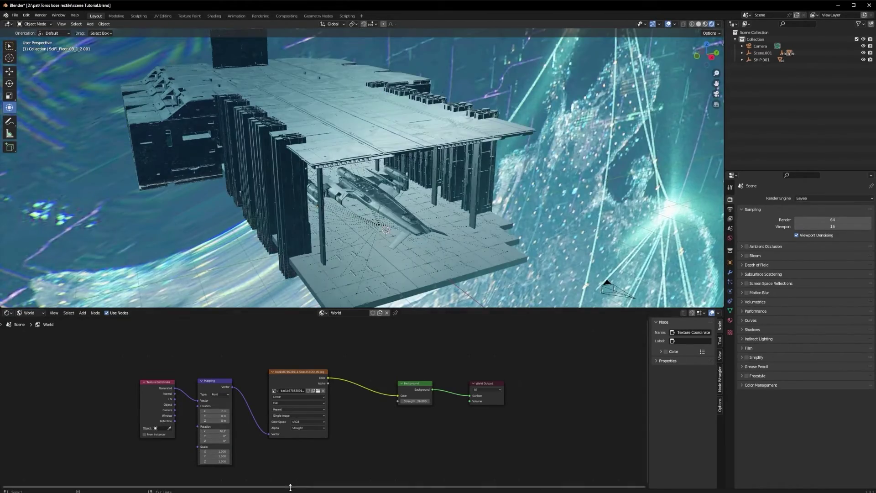
pyautogui.hotkey('ctrl', 'z')
pyautogui.click(418, 403)
pyautogui.write('2')
pyautogui.press('Return')
pyautogui.scroll(4, 424, 213)
pyautogui.keyDown('shift'); pyautogui.moveTo(403, 274); pyautogui.dragTo(398, 217, button='middle'); pyautogui.keyUp('shift')
pyautogui.scroll(-3, 412, 212)
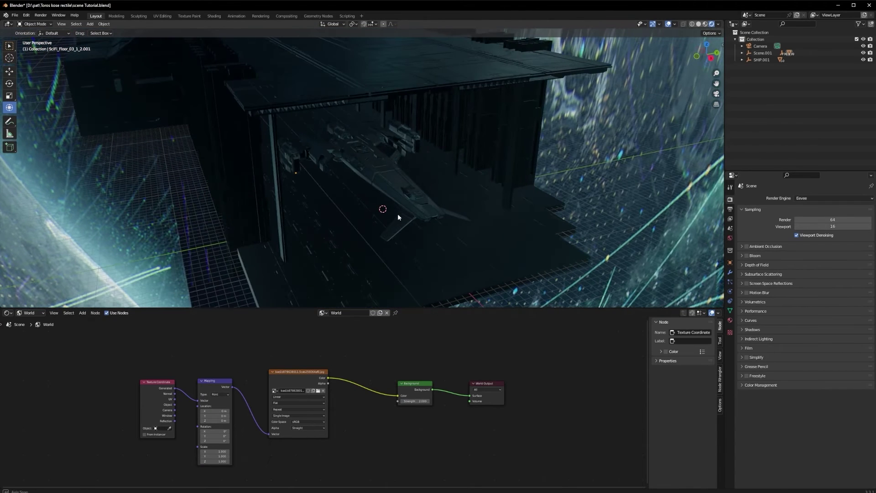
# - Adjust the Mapping node's Y and Z rotation to reorient the background image's light around the hangar and ship
pyautogui.moveTo(214, 431)
pyautogui.mouseDown()
pyautogui.moveTo(228, 440)
pyautogui.moveTo(208, 436)
pyautogui.moveTo(243, 436)
pyautogui.moveTo(213, 435)
pyautogui.moveTo(227, 441)
pyautogui.mouseUp()
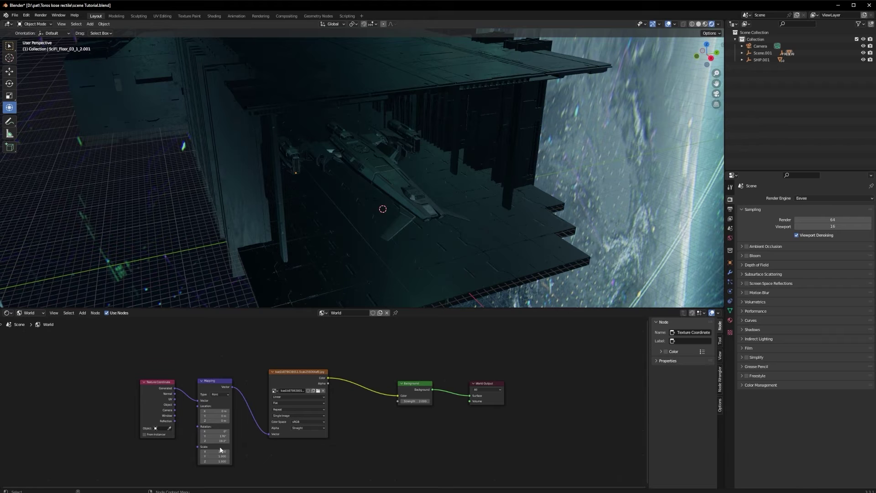
pyautogui.scroll(2, 451, 234)
pyautogui.moveTo(450, 233); pyautogui.dragTo(425, 232, button='middle')
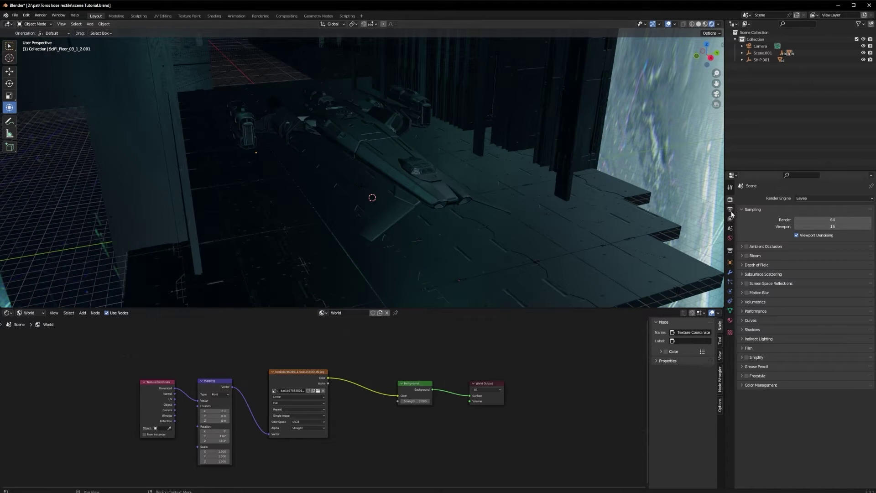
pyautogui.scroll(-6, 583, 120)
pyautogui.scroll(2, 583, 119)
pyautogui.moveTo(583, 120); pyautogui.dragTo(566, 123, button='middle')
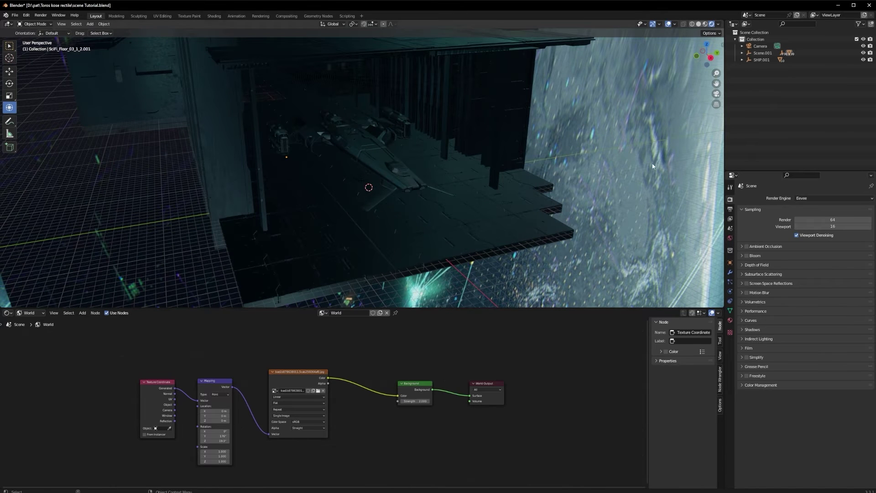
# - Enable Screen Space Reflections and Ambient Occlusion in the Eevee render settings
pyautogui.click(730, 208)
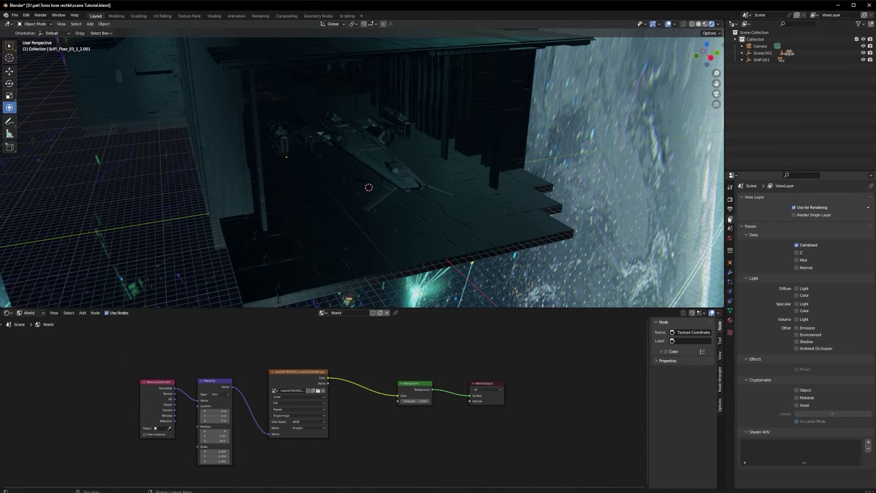
pyautogui.click(730, 199)
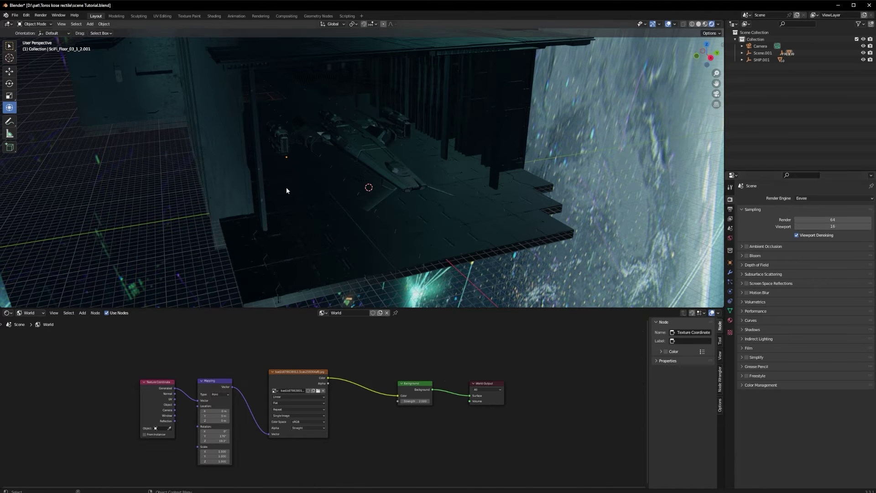
pyautogui.click(760, 283)
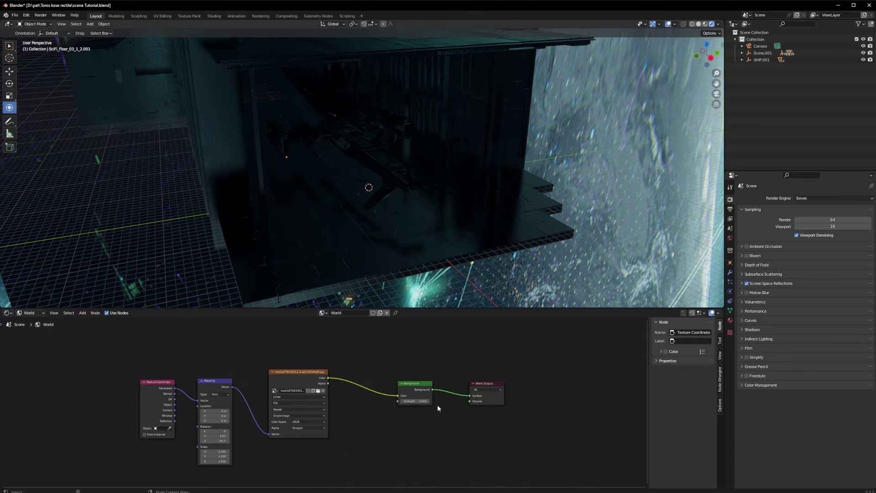
pyautogui.click(744, 284)
pyautogui.click(741, 283)
pyautogui.click(746, 246)
# - Enable the Transparent film option to hide the World image, and inspect the hangar from several angles
pyautogui.click(745, 348)
pyautogui.click(801, 366)
pyautogui.moveTo(601, 247)
pyautogui.mouseDown(button='middle')
pyautogui.moveTo(585, 245)
pyautogui.moveTo(611, 254)
pyautogui.mouseUp(button='middle')
pyautogui.scroll(5, 445, 199)
pyautogui.moveTo(442, 194); pyautogui.dragTo(499, 245, button='middle')
pyautogui.scroll(-6, 501, 245)
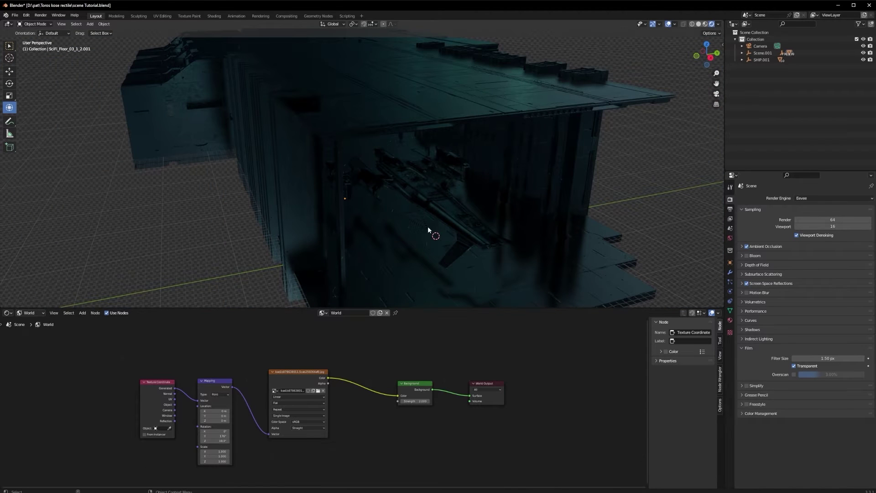
pyautogui.scroll(3, 428, 227)
pyautogui.moveTo(428, 225); pyautogui.dragTo(423, 223, button='middle')
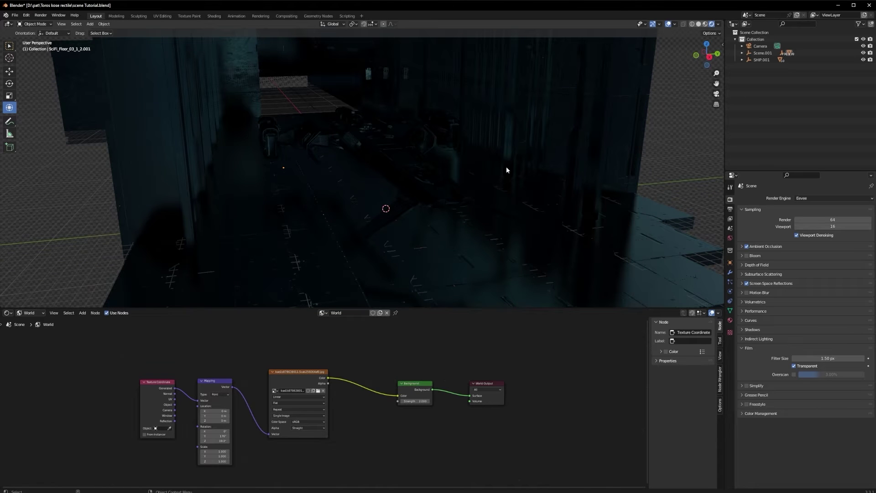
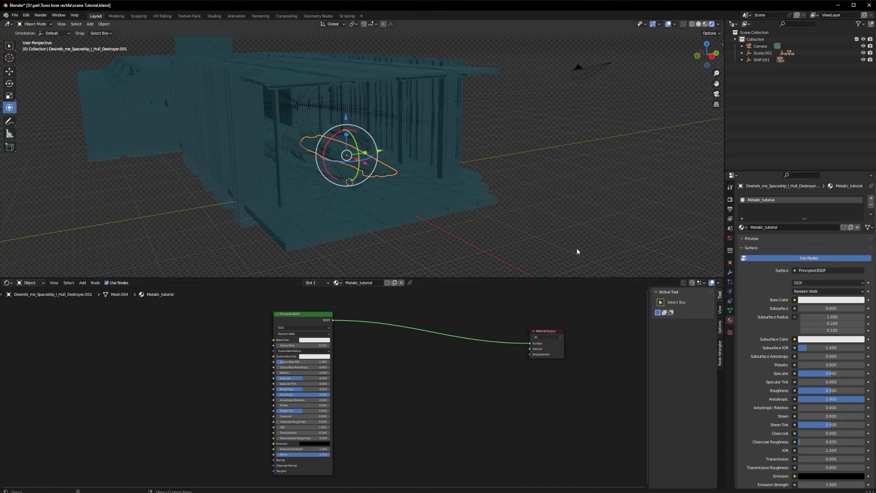
# - Raise Metallic to 1.000 on the Principled BSDF of the spaceship hull's Metalic_tutorial material and check the hull up close
pyautogui.press('KP_Decimal')
pyautogui.moveTo(294, 314); pyautogui.dragTo(340, 315)
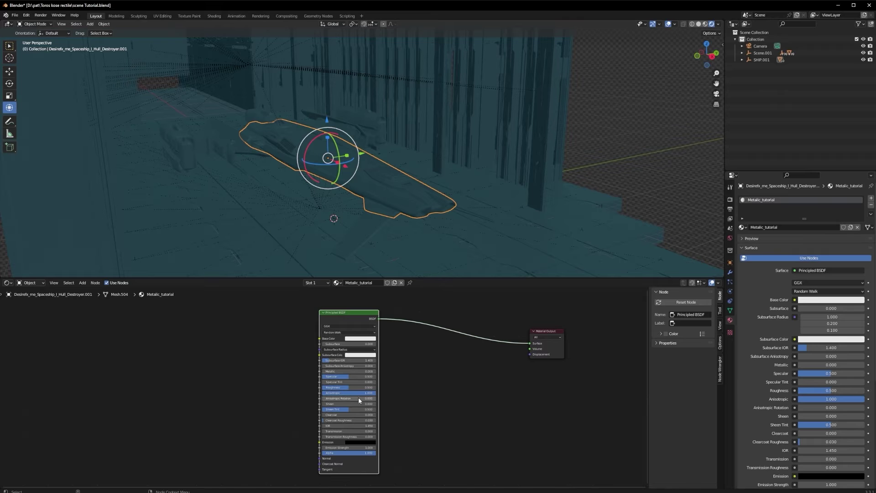
pyautogui.moveTo(325, 372); pyautogui.dragTo(374, 372)
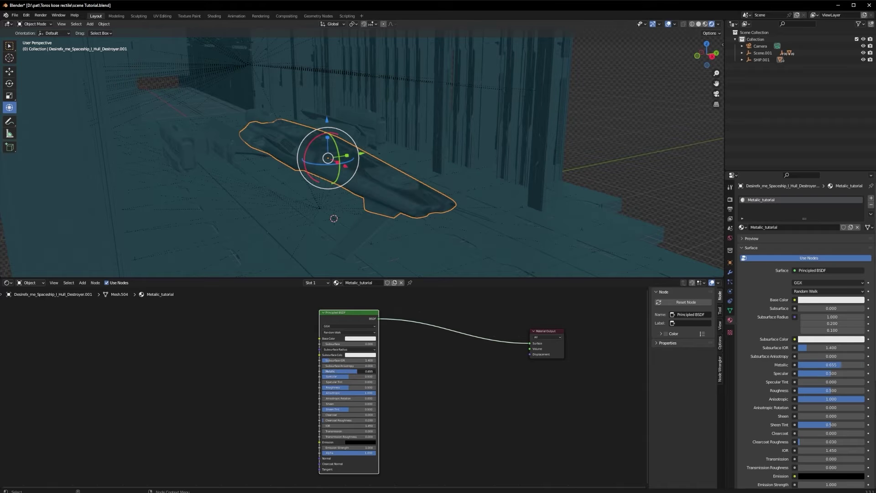
pyautogui.click(439, 405)
pyautogui.scroll(5, 404, 187)
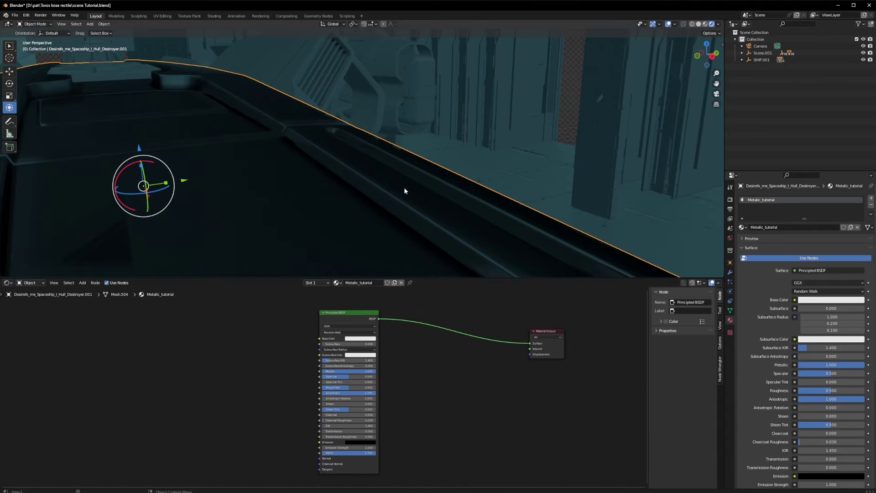
pyautogui.scroll(-6, 353, 210)
pyautogui.moveTo(350, 207); pyautogui.dragTo(400, 183, button='middle')
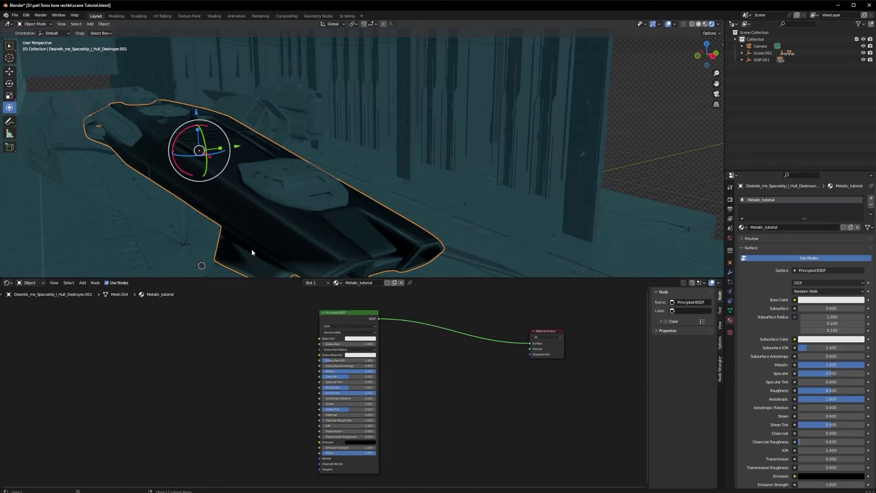
# - Add an Image Texture node beside the Principled BSDF in the hull's Metalic_tutorial material
pyautogui.click(338, 317)
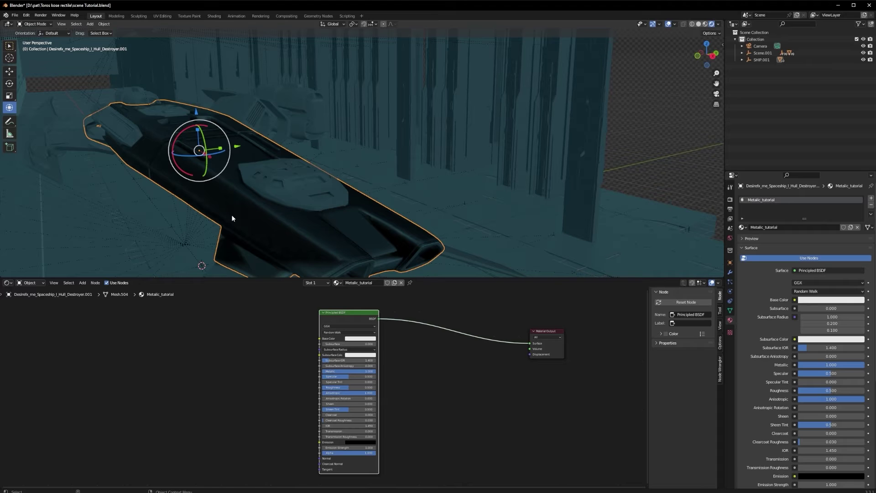
pyautogui.click(262, 354)
pyautogui.hotkey('shift', 'a')
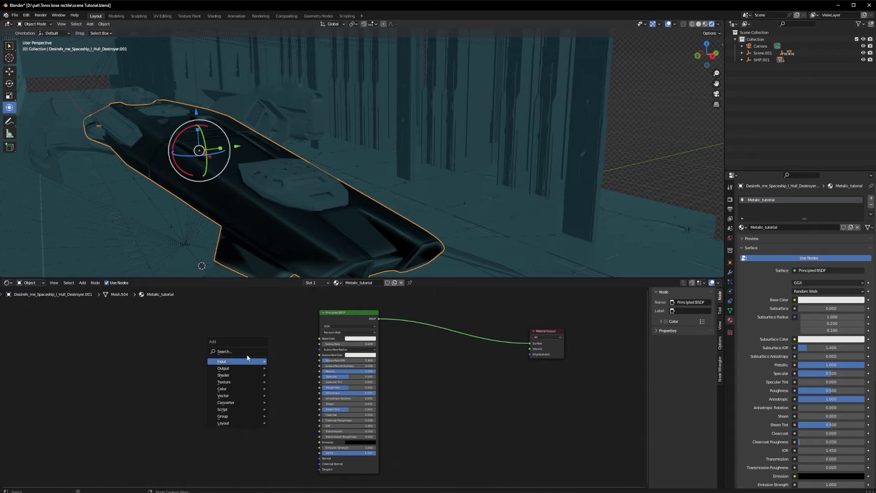
pyautogui.click(249, 351)
pyautogui.write('Image')
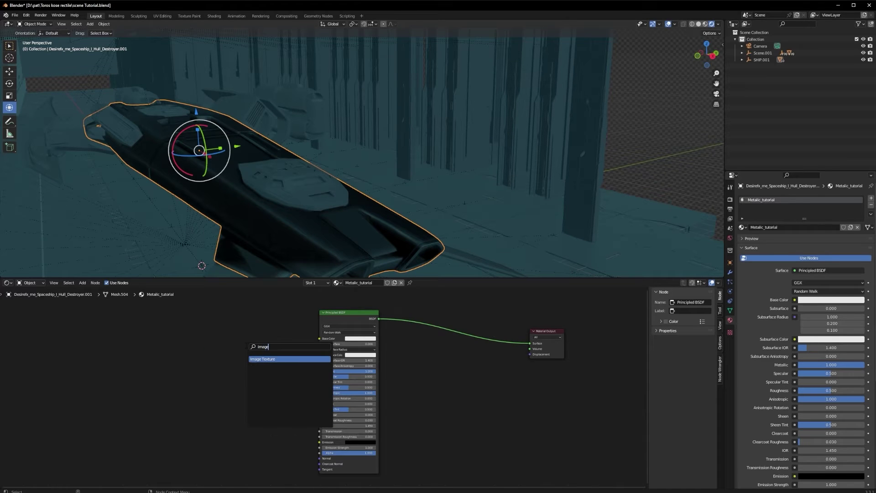
pyautogui.click(256, 359)
pyautogui.click(215, 379)
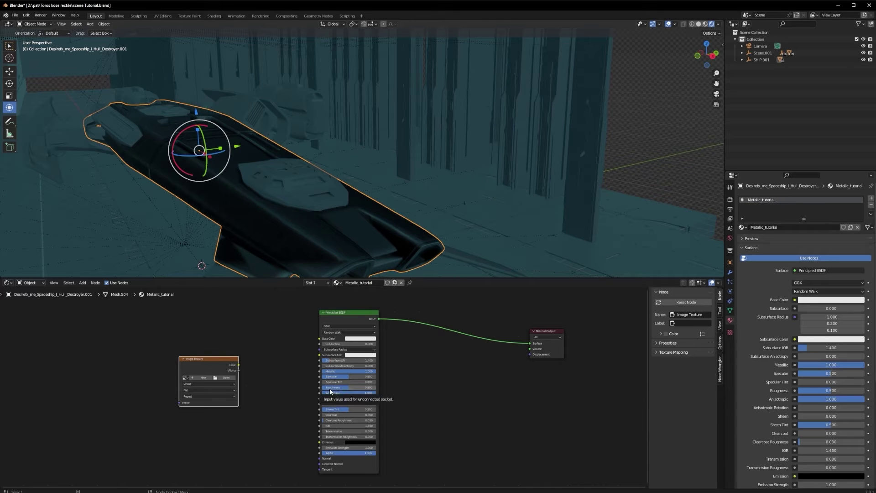
# - Load slwqbeic_2K_Roughness.jpg from the IMPERFECTIONS\Converted folder into the Image Texture node and connect its Color output to the Principled BSDF's Roughness
pyautogui.click(224, 377)
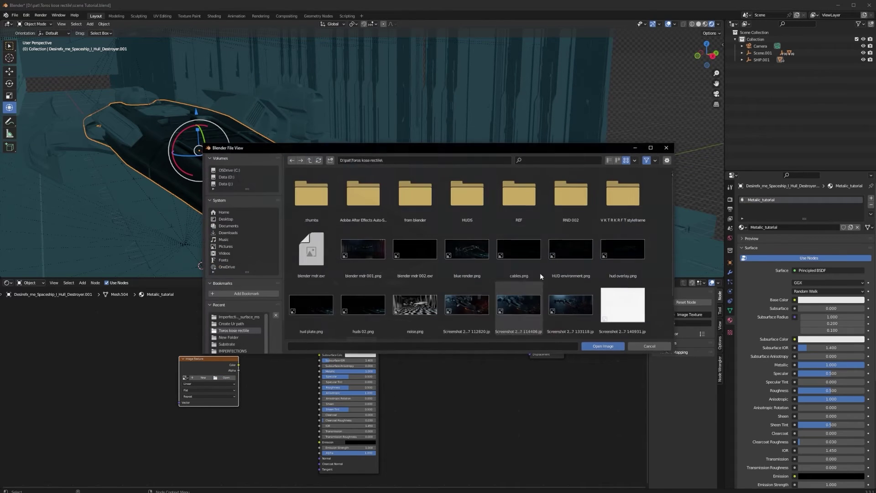
pyautogui.click(235, 351)
pyautogui.doubleClick(363, 204)
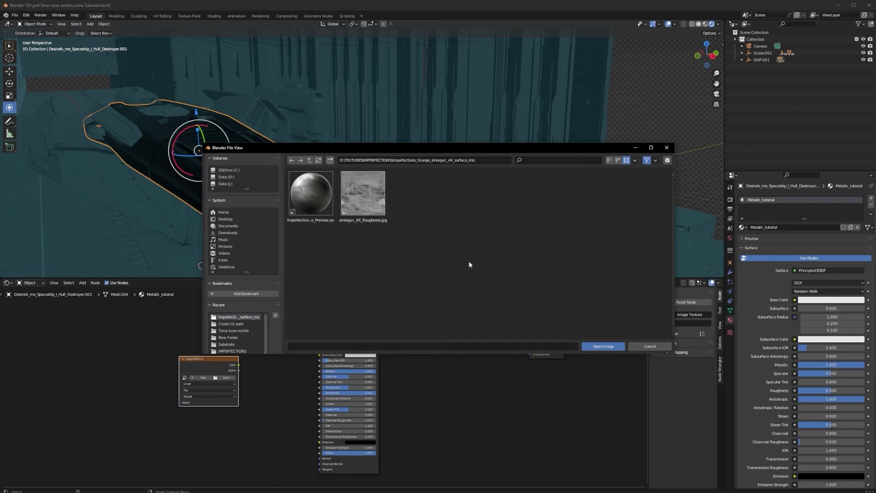
pyautogui.click(310, 160)
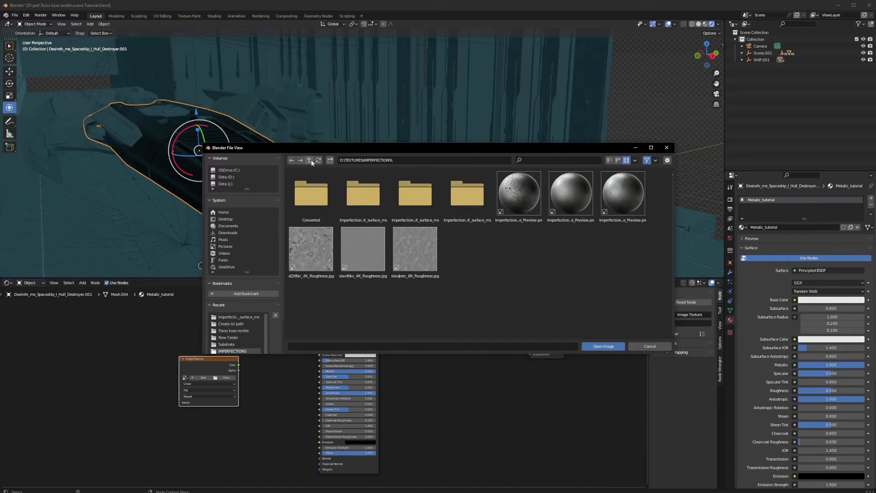
pyautogui.doubleClick(319, 196)
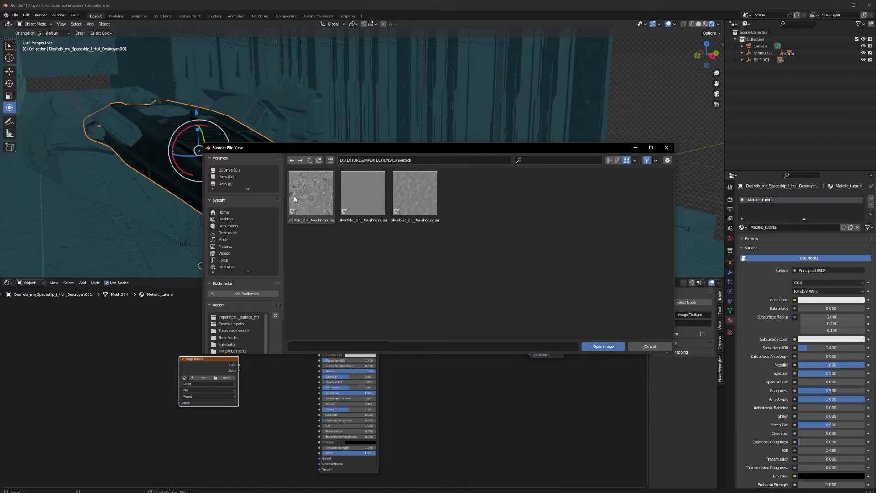
pyautogui.doubleClick(401, 196)
pyautogui.moveTo(238, 365); pyautogui.dragTo(319, 387)
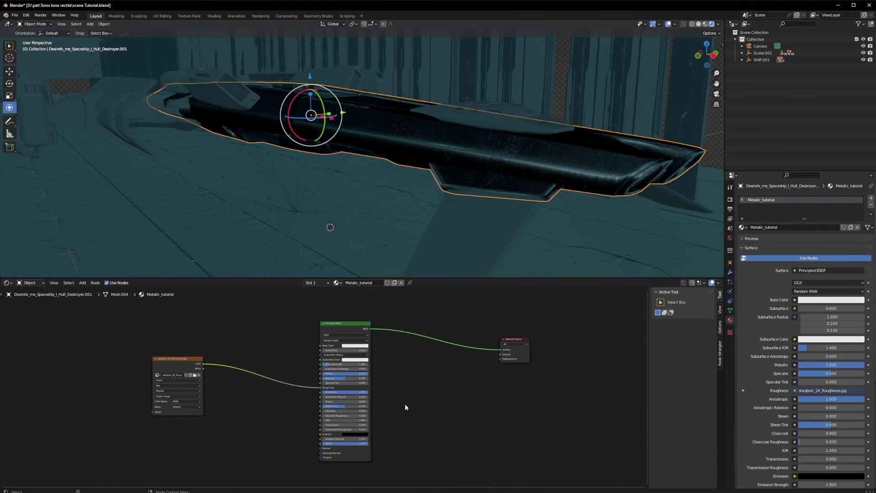
pyautogui.moveTo(513, 196)
pyautogui.mouseDown(button='middle')
pyautogui.moveTo(504, 200)
pyautogui.moveTo(511, 197)
pyautogui.mouseUp(button='middle')
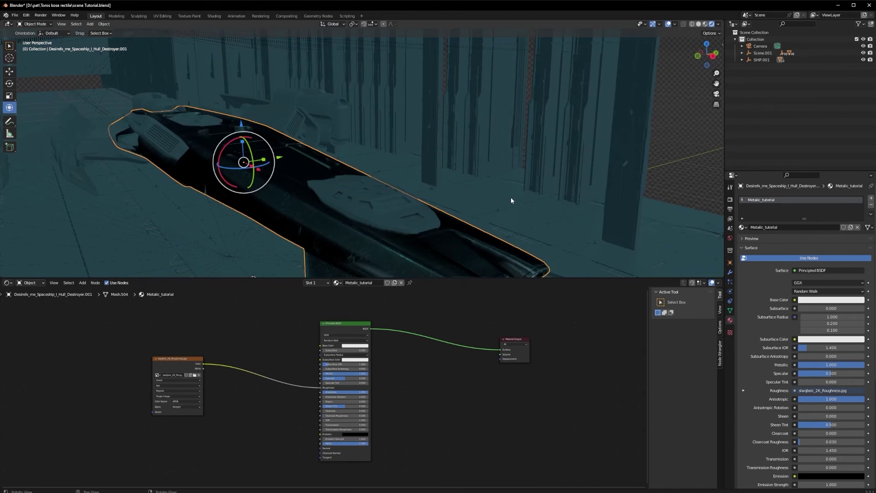
# - Add Mapping and Texture Coordinate nodes to the roughness texture with Node Wrangler and set the Mapping X scale to 1.2
pyautogui.click(178, 367)
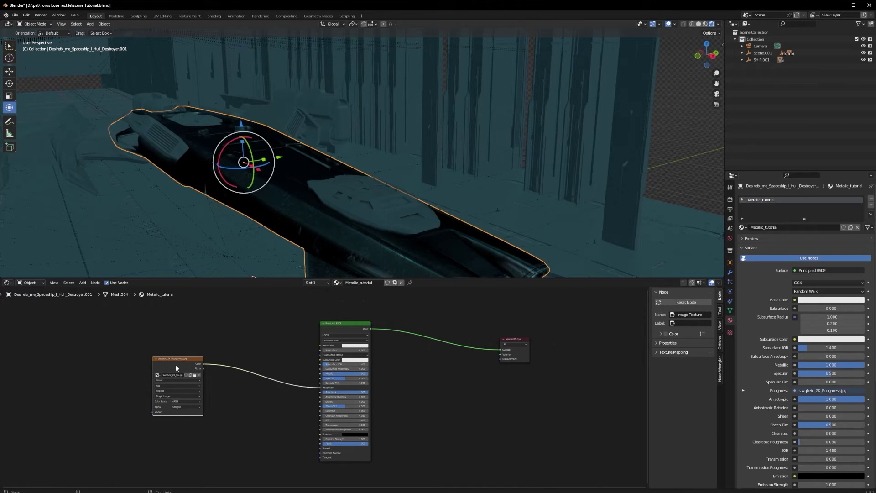
pyautogui.hotkey('ctrl', 't')
pyautogui.moveTo(146, 342); pyautogui.dragTo(239, 335, button='middle')
pyautogui.scroll(4, 253, 395)
pyautogui.click(191, 433)
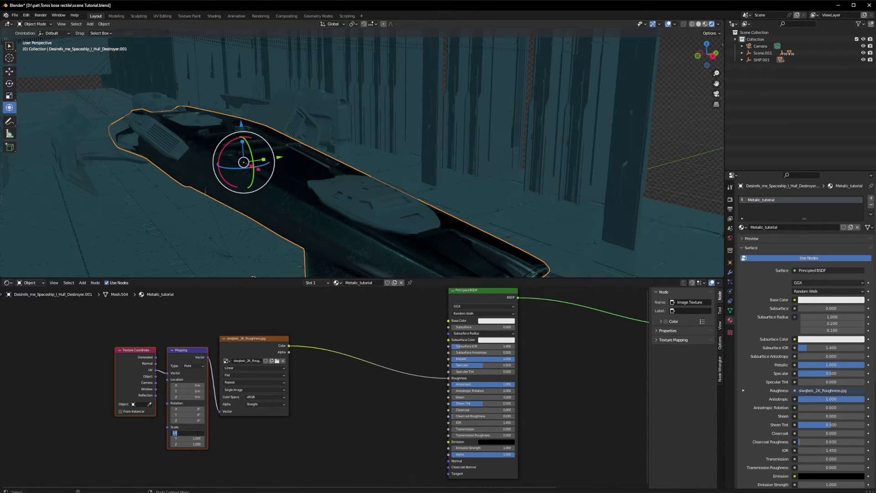
pyautogui.write('1.2')
pyautogui.press('Return')
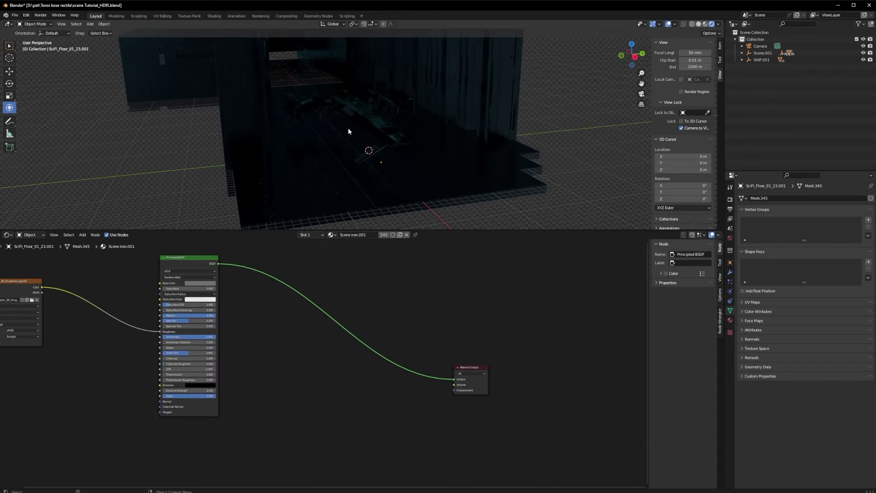
# - Add an Image Texture node below the Principled BSDF in the floor's Scene iron.001 material
pyautogui.moveTo(384, 155); pyautogui.dragTo(354, 163, button='middle')
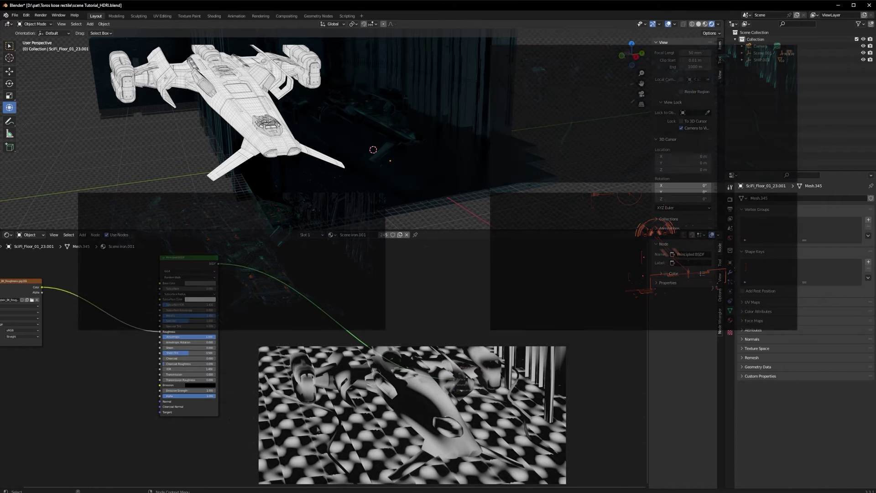
pyautogui.hotkey('shift', 'a')
pyautogui.click(315, 416)
pyautogui.write('image')
pyautogui.press('Return')
# - Load Tech 022.jpg from the Substrate folder into the Image Texture, connect its Color to the Material Output's Surface, and check it in camera view
pyautogui.click(360, 434)
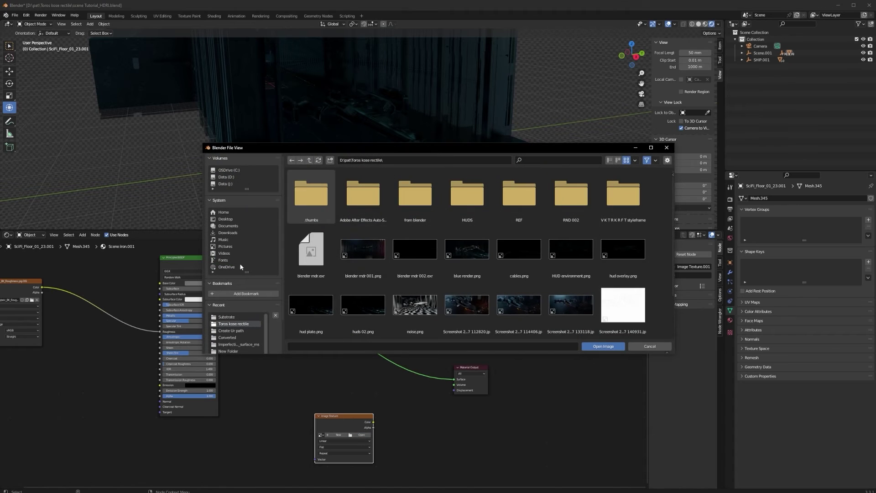
pyautogui.click(228, 328)
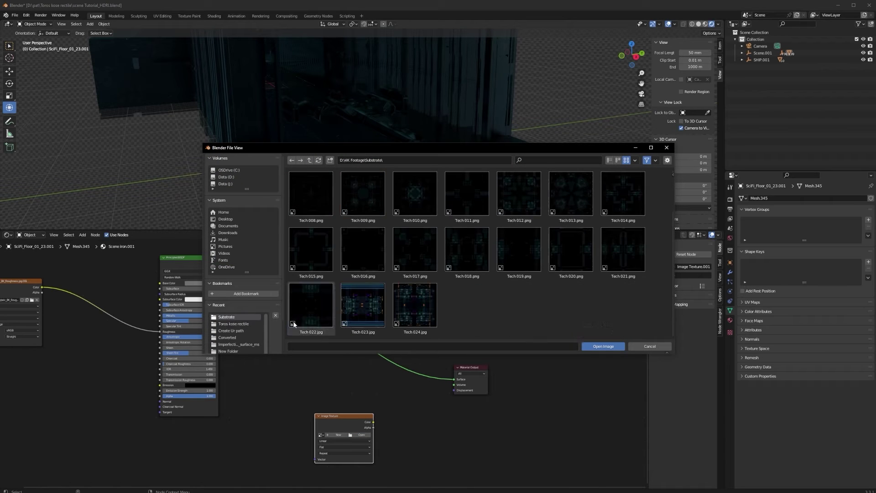
pyautogui.doubleClick(296, 309)
pyautogui.moveTo(352, 419); pyautogui.dragTo(454, 379)
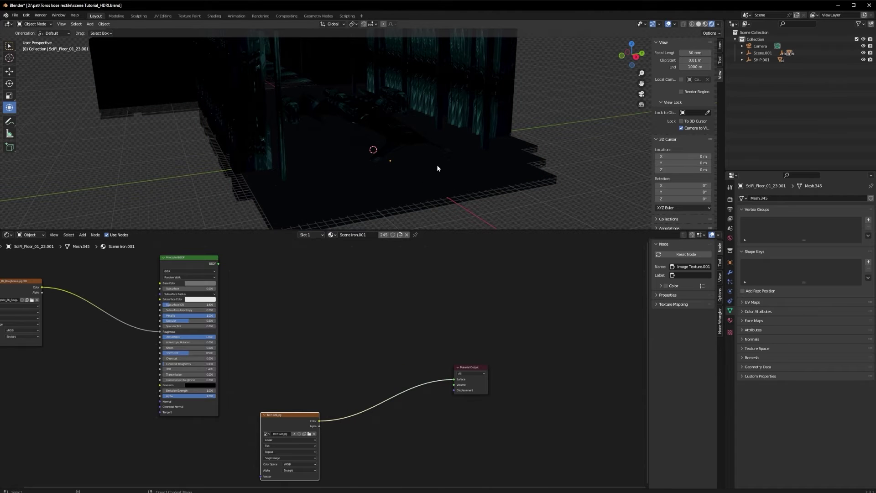
pyautogui.press('KP_0')
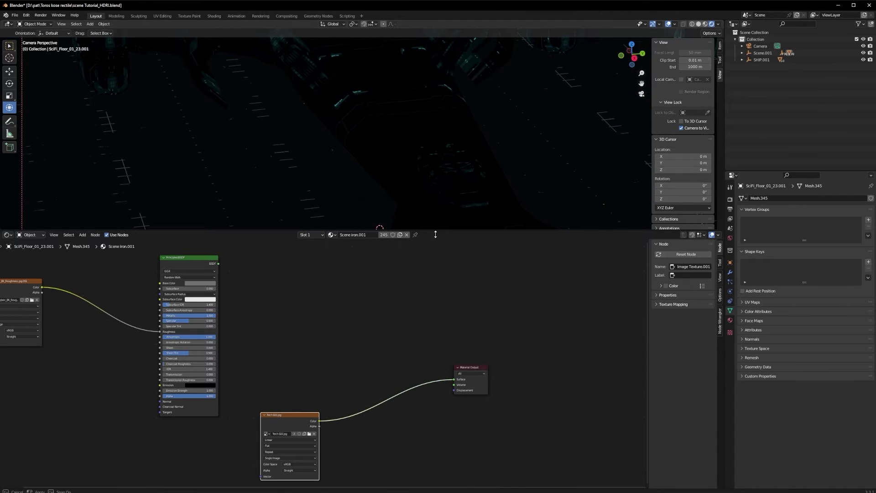
pyautogui.moveTo(435, 230); pyautogui.dragTo(477, 377)
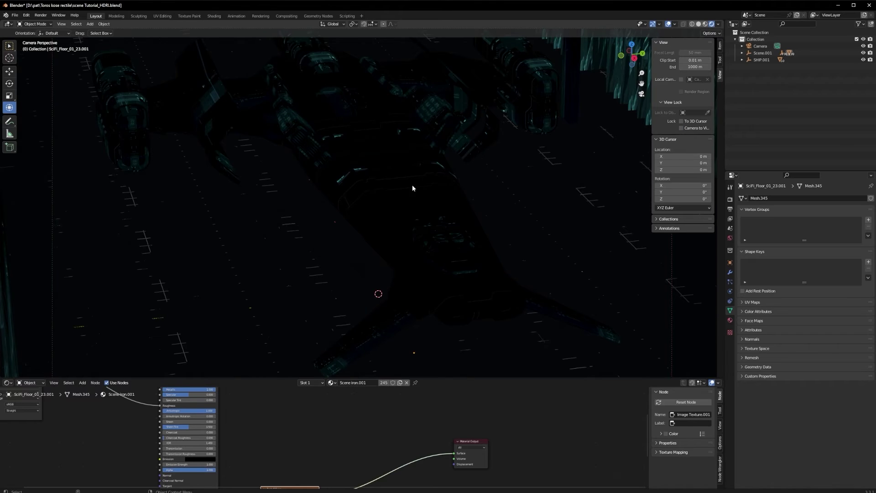
pyautogui.scroll(-1, 412, 184)
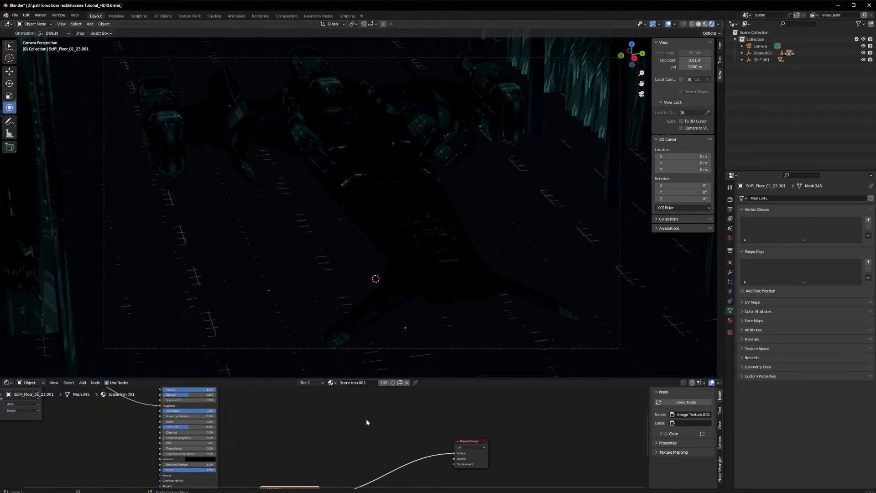
# - Add a Wireframe node to the Scene iron.001 material and connect its Fac output to the Material Output's Surface
pyautogui.hotkey('shift', 'a')
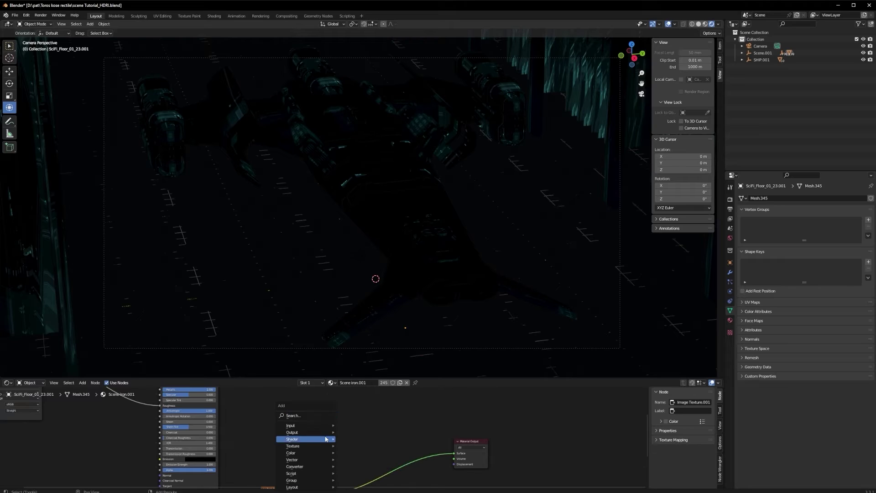
pyautogui.click(301, 415)
pyautogui.write('wire')
pyautogui.press('Return')
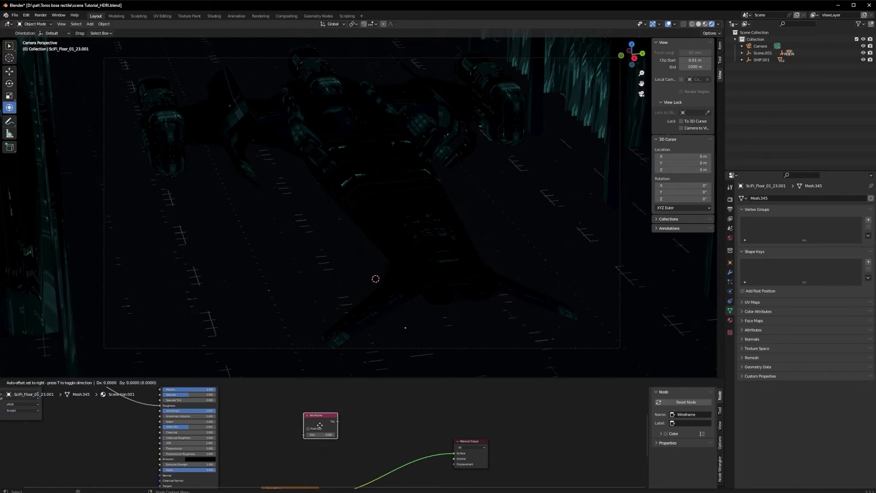
pyautogui.moveTo(319, 415); pyautogui.dragTo(453, 453)
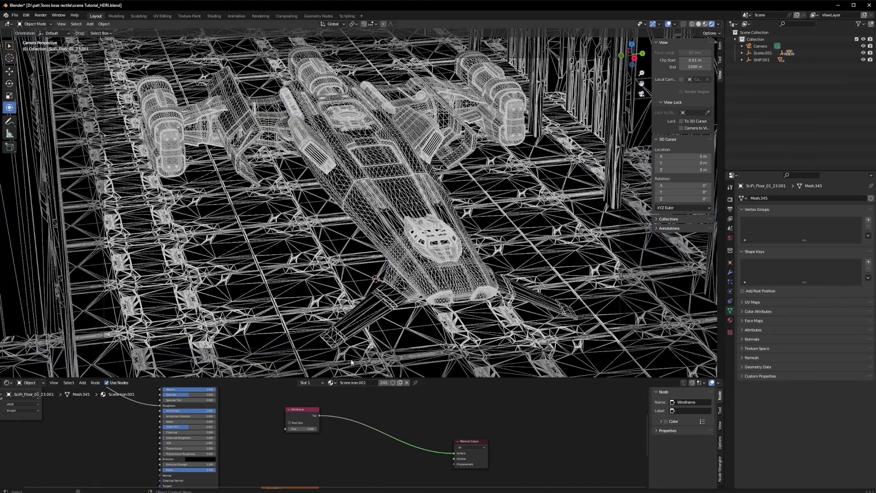
# - Disconnect the Wireframe node and reconnect the Tech 022.jpg texture's Color output to the Material Output's Surface
pyautogui.keyDown('ctrl'); pyautogui.moveTo(381, 421); pyautogui.dragTo(381, 471, button='right'); pyautogui.keyUp('ctrl')
pyautogui.scroll(-9, 400, 454)
pyautogui.moveTo(355, 460); pyautogui.dragTo(408, 456, button='middle')
pyautogui.press('n')
pyautogui.scroll(4, 431, 451)
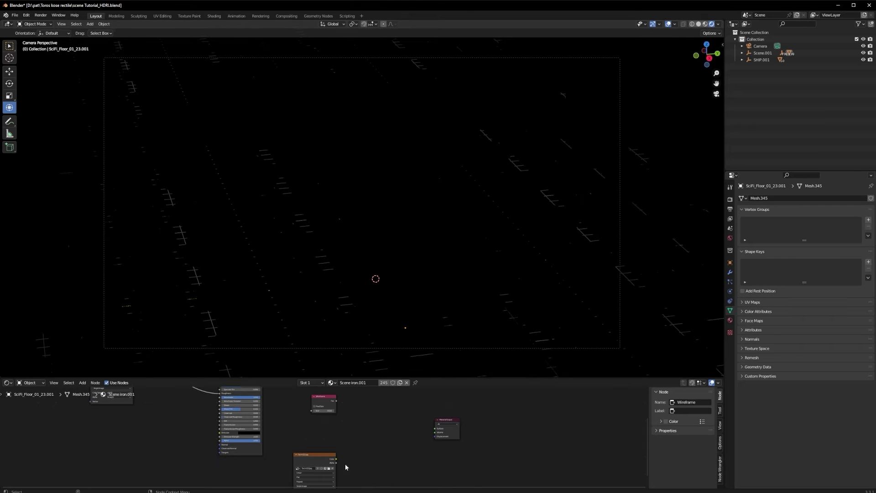
pyautogui.moveTo(336, 458); pyautogui.dragTo(434, 431)
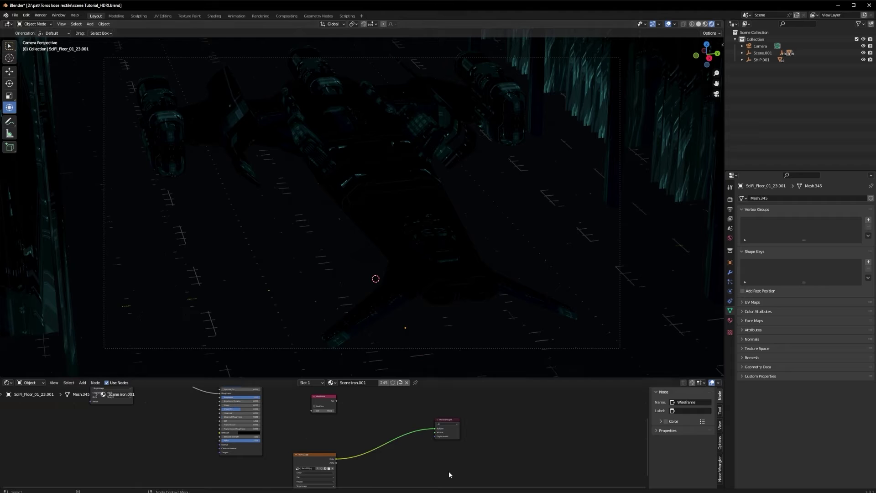
# - Disconnect the Tech 022.jpg texture from the Material Output and add a Noise Texture node beside it
pyautogui.keyDown('ctrl'); pyautogui.moveTo(416, 455); pyautogui.dragTo(393, 433, button='right'); pyautogui.keyUp('ctrl')
pyautogui.hotkey('shift', 'a')
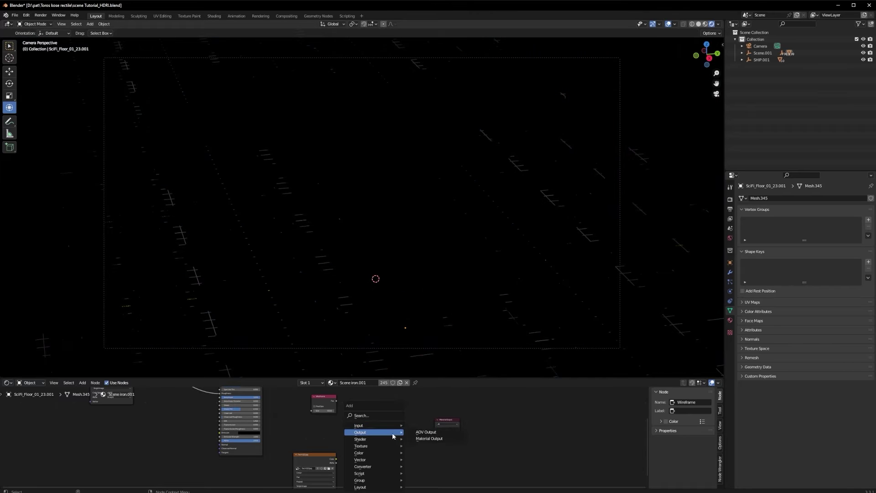
pyautogui.click(383, 415)
pyautogui.write('noise')
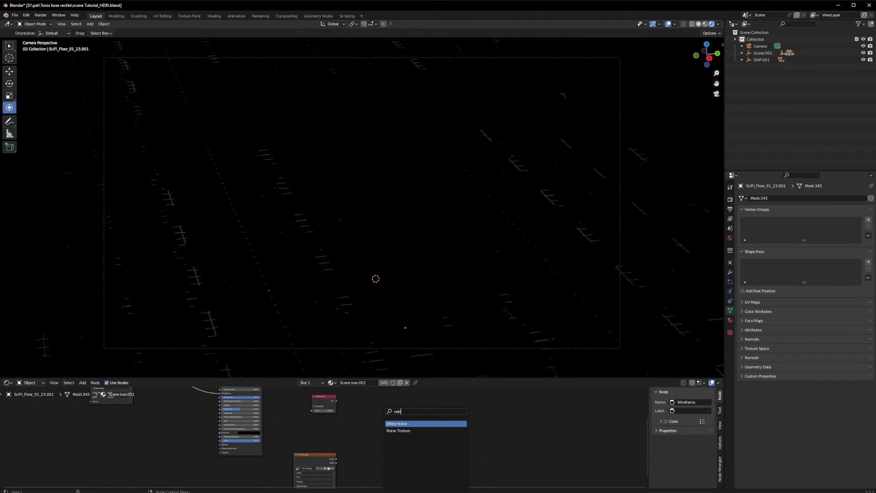
pyautogui.click(400, 433)
pyautogui.click(384, 436)
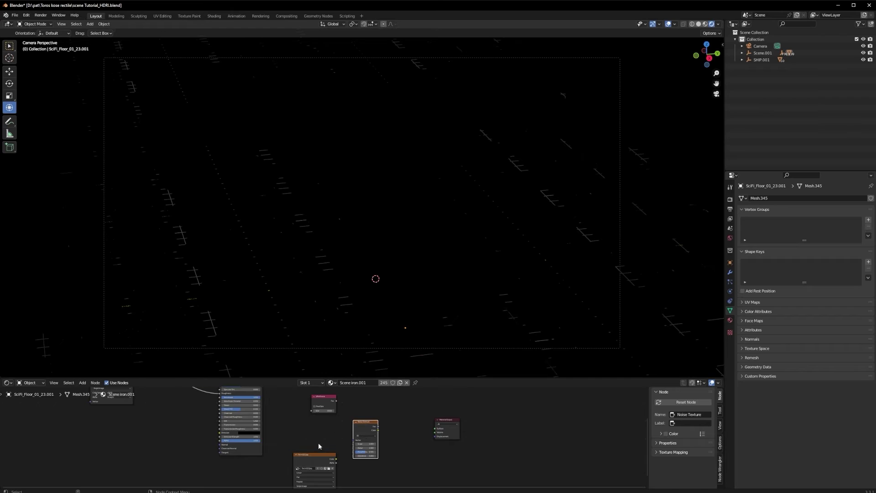
# - Move the Wireframe and Tech 022.jpg Image Texture nodes beneath the Principled BSDF to tidy the node layout
pyautogui.scroll(-9, 319, 445)
pyautogui.moveTo(393, 465); pyautogui.dragTo(403, 446, button='middle')
pyautogui.moveTo(384, 377); pyautogui.dragTo(384, 242)
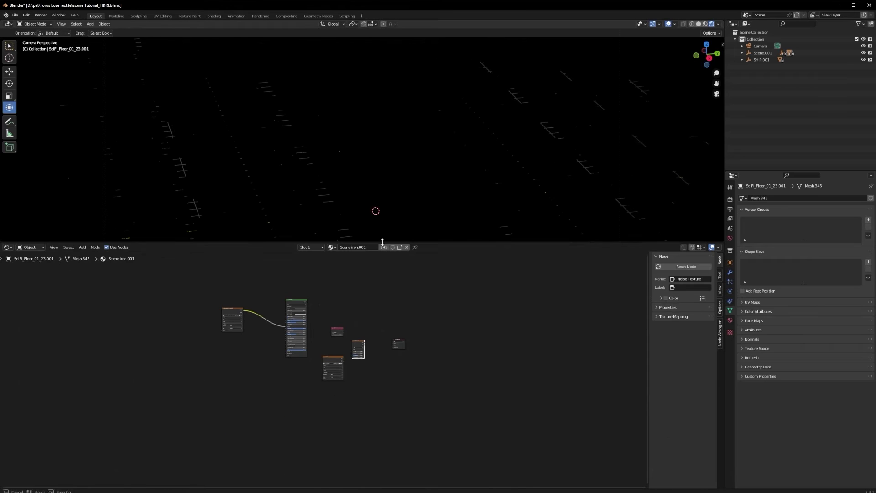
pyautogui.moveTo(344, 315); pyautogui.dragTo(331, 384)
pyautogui.moveTo(339, 330); pyautogui.dragTo(299, 379)
pyautogui.click(348, 425)
pyautogui.moveTo(291, 409); pyautogui.dragTo(290, 399)
pyautogui.click(299, 372)
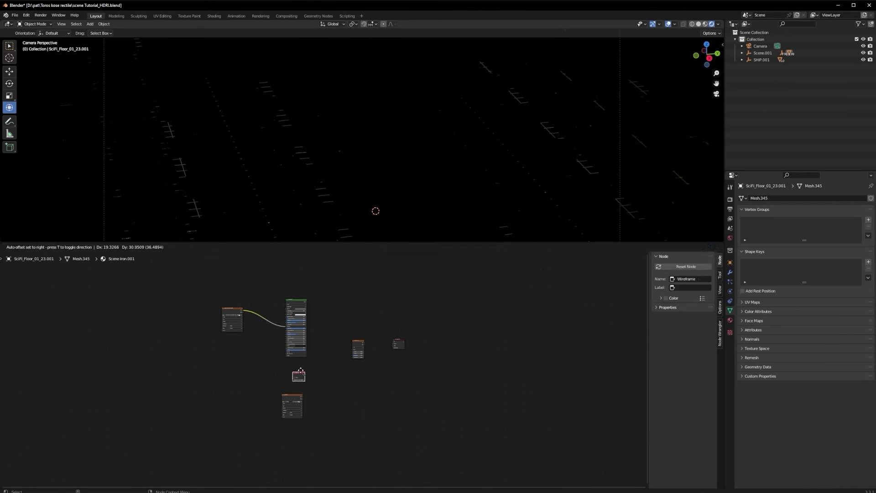
pyautogui.click(293, 395)
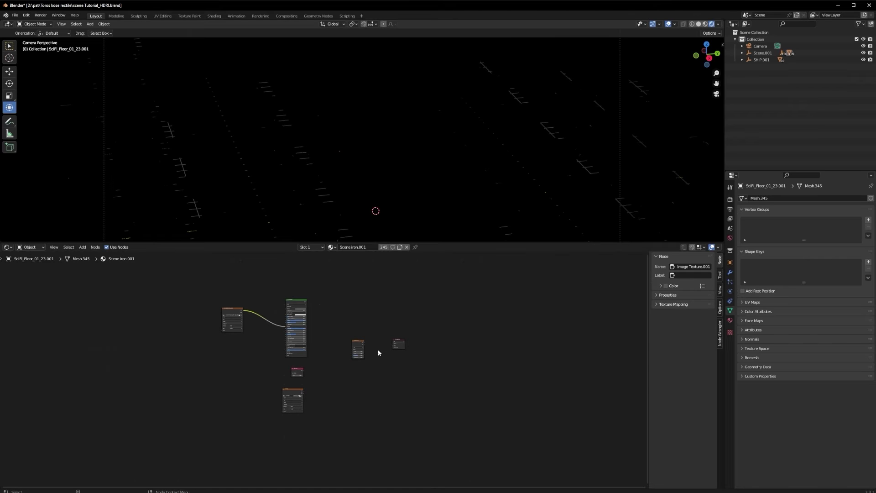
# - Connect the Noise Texture's Fac to the Material Output's Surface, lower its Scale and set its Roughness to 1.000
pyautogui.scroll(3, 465, 349)
pyautogui.moveTo(464, 349); pyautogui.dragTo(209, 382, button='middle')
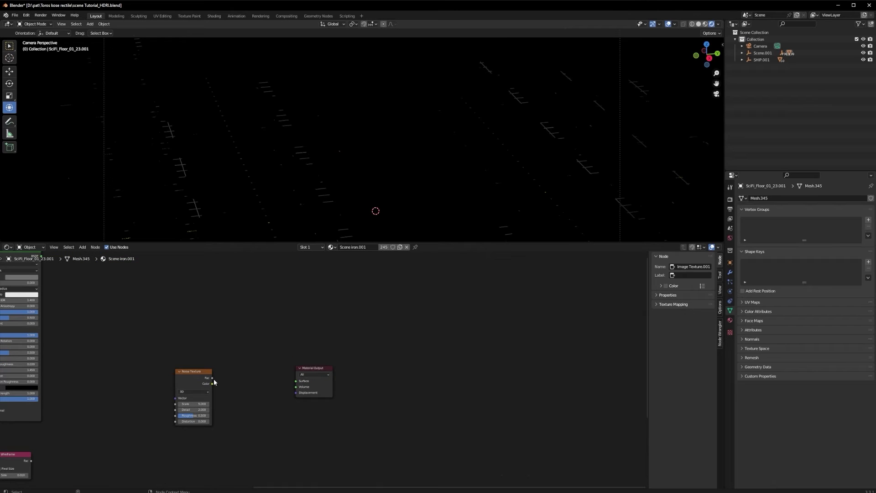
pyautogui.moveTo(212, 378); pyautogui.dragTo(299, 382)
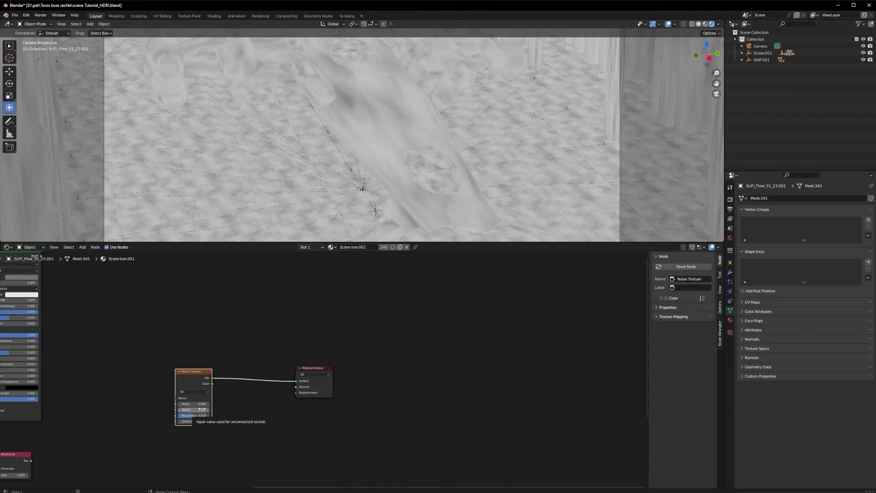
pyautogui.moveTo(202, 404); pyautogui.dragTo(123, 404)
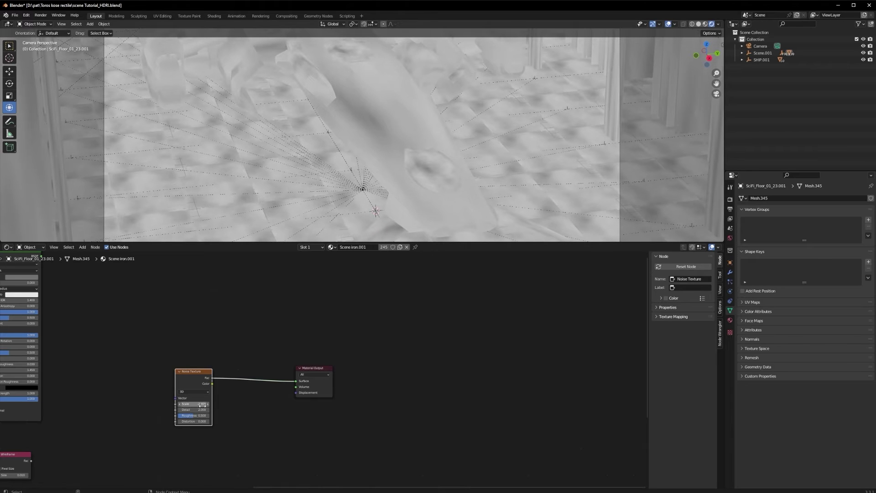
pyautogui.moveTo(194, 415); pyautogui.dragTo(364, 425)
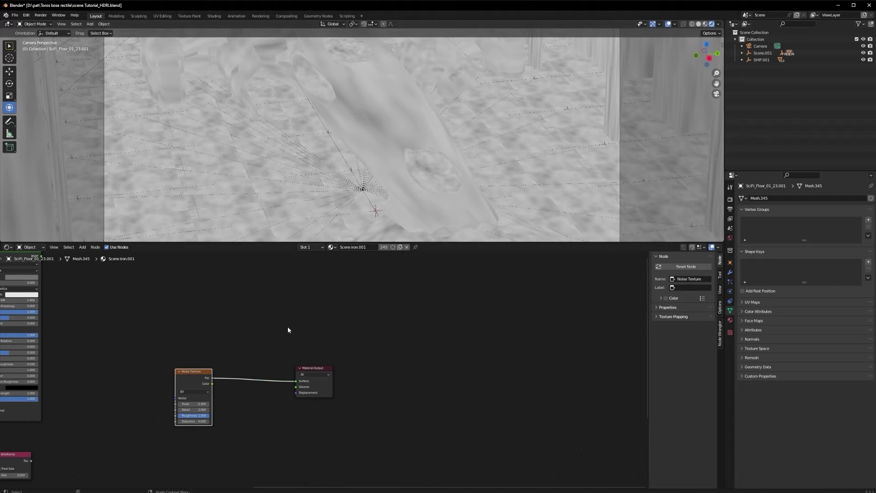
# - Insert a ColorRamp between the Noise Texture and the Material Output and move its black stop to about 0.47
pyautogui.hotkey('shift', 'a')
pyautogui.click(254, 322)
pyautogui.write('clo')
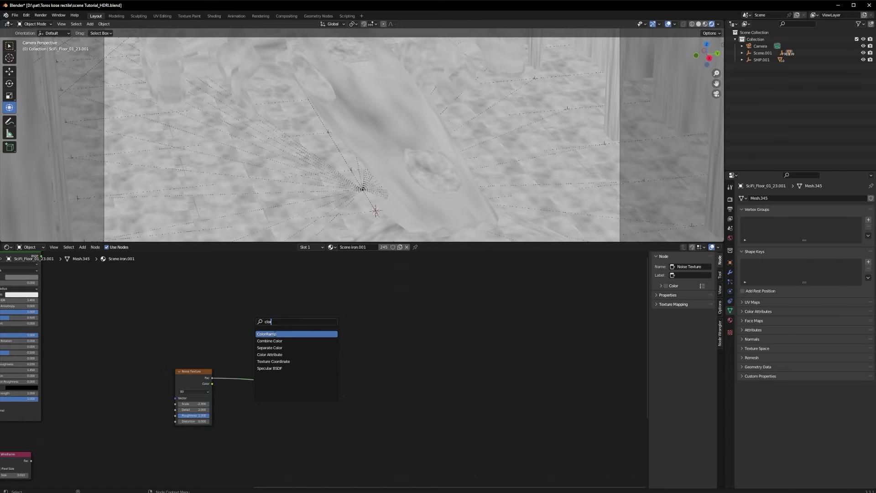
pyautogui.press('Return')
pyautogui.click(244, 393)
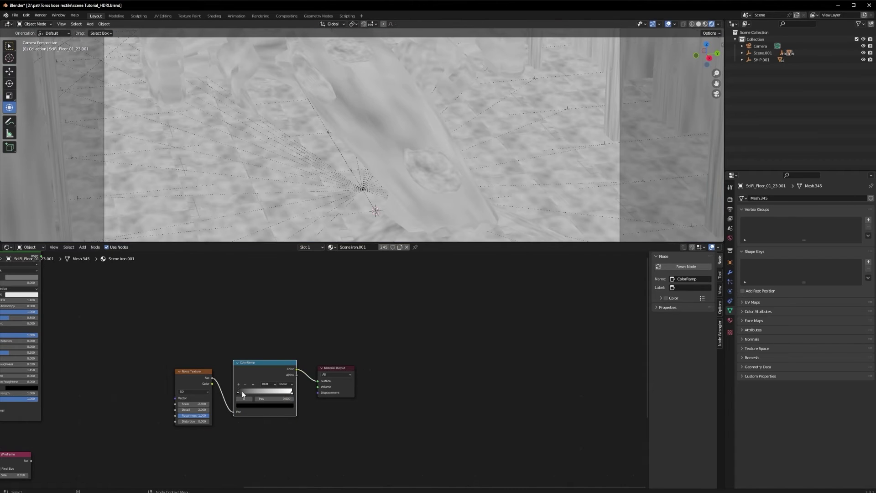
pyautogui.press('g')
pyautogui.press('Escape')
pyautogui.moveTo(240, 392); pyautogui.dragTo(266, 396)
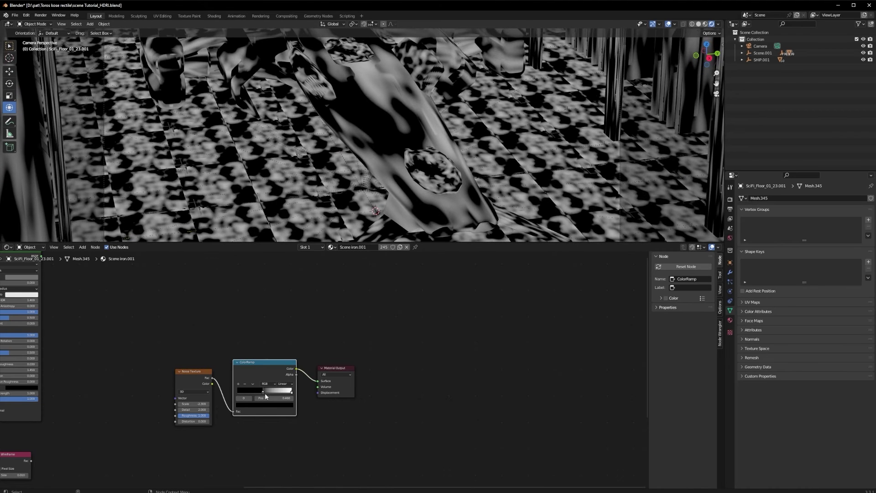
# - Disconnect the ColorRamp from the Material Output and move the Noise Texture and ColorRamp below the Image Texture
pyautogui.keyDown('ctrl'); pyautogui.moveTo(306, 345); pyautogui.dragTo(310, 410, button='right'); pyautogui.keyUp('ctrl')
pyautogui.scroll(-4, 315, 376)
pyautogui.moveTo(312, 378); pyautogui.dragTo(332, 310, button='middle')
pyautogui.moveTo(275, 287); pyautogui.dragTo(195, 416)
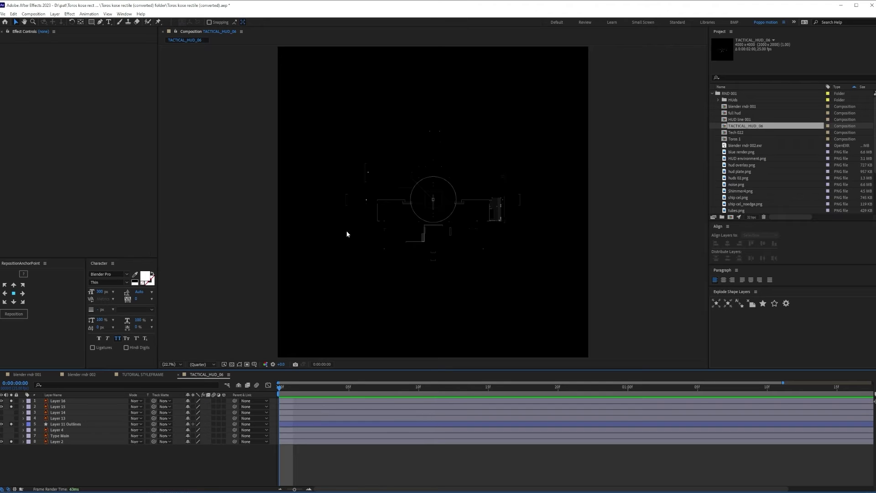
# - Switch to After Effects and review the TACTICAL_HUD_06 composition and the exported HUD line PNG images
pyautogui.click(11, 441)
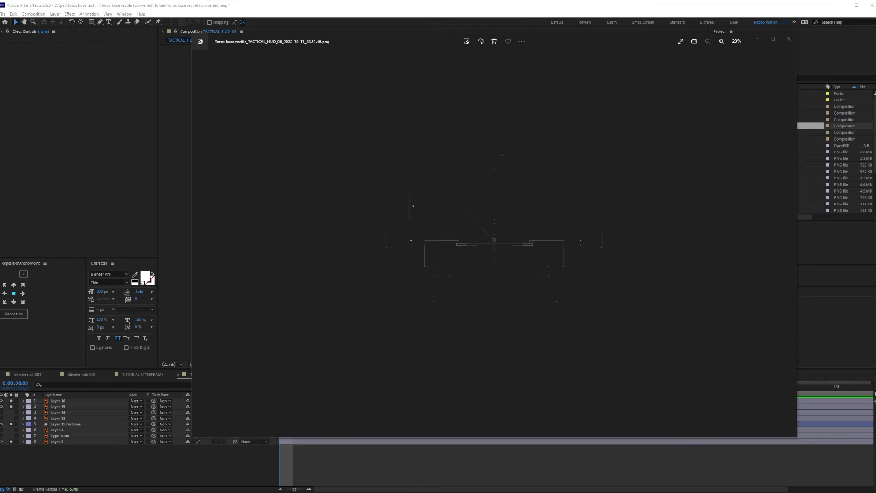
pyautogui.moveTo(0, 94); pyautogui.dragTo(525, 68)
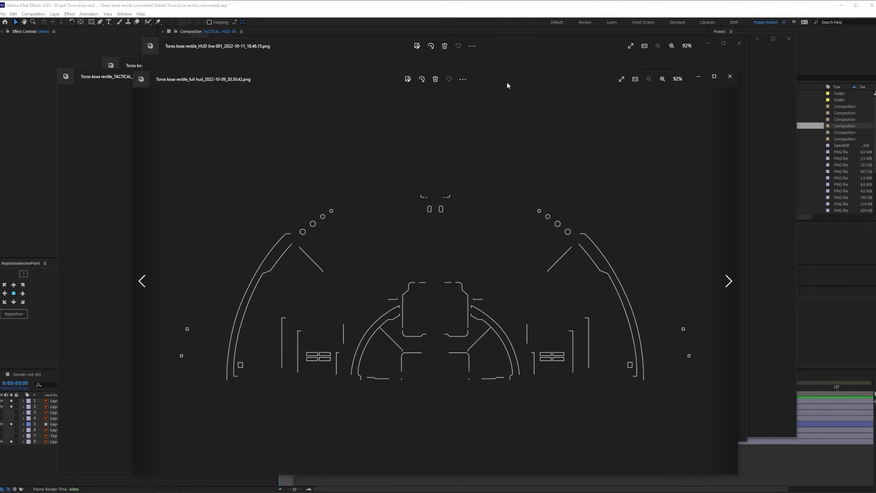
pyautogui.click(729, 77)
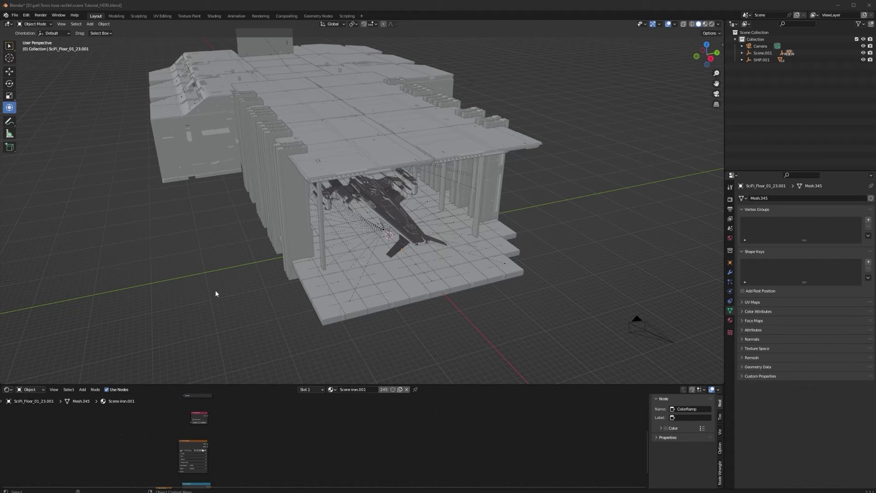
# - Switch back to Blender, add a mesh plane and scale it up to span the hangar floor beneath the spaceship
pyautogui.hotkey('shift', 'a')
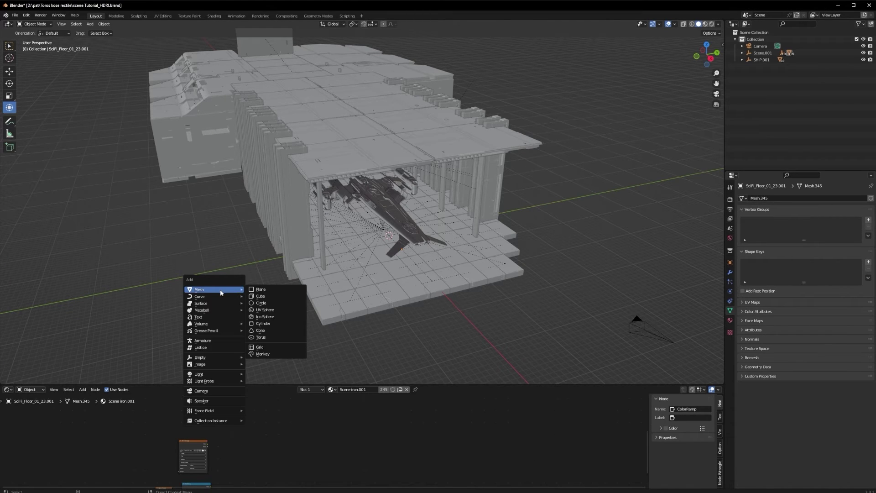
pyautogui.click(259, 289)
pyautogui.press('s')
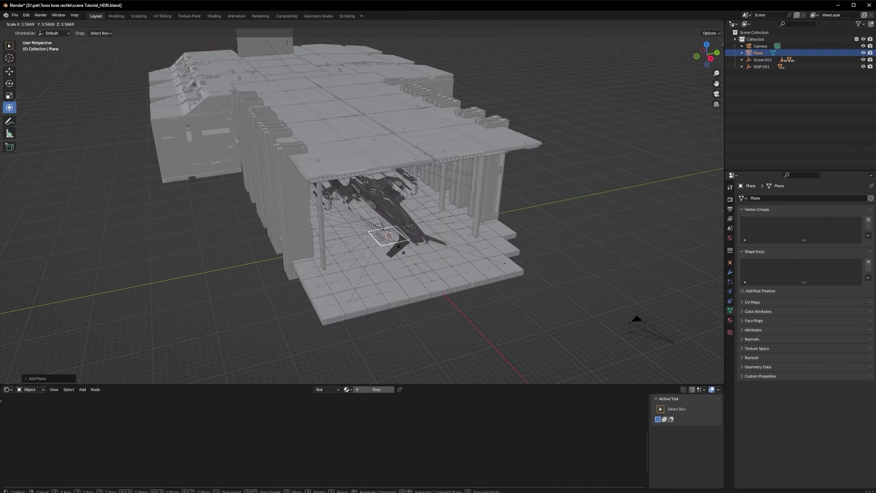
pyautogui.click(461, 292)
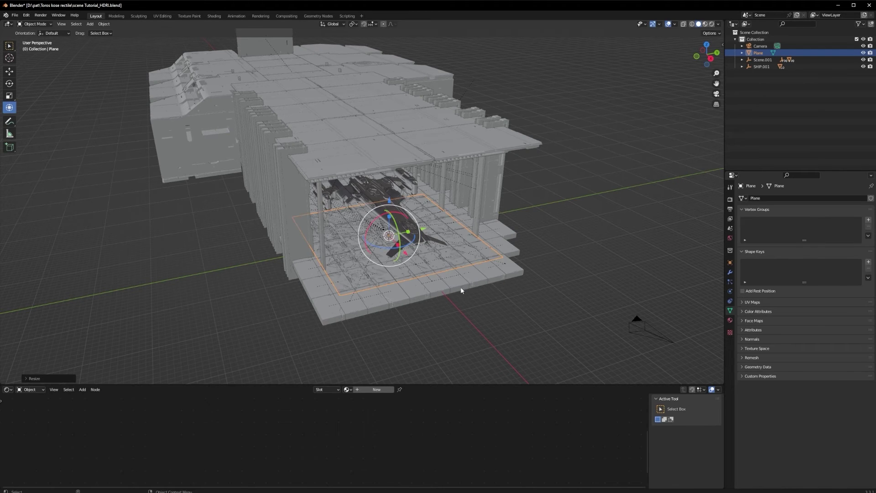
# - Raise the plane along Z until it sits just above the hangar floor tiles
pyautogui.hotkey('alt', 'a')
pyautogui.scroll(4, 474, 283)
pyautogui.keyDown('shift'); pyautogui.moveTo(491, 274); pyautogui.dragTo(506, 254, button='middle'); pyautogui.keyUp('shift')
pyautogui.click(547, 236)
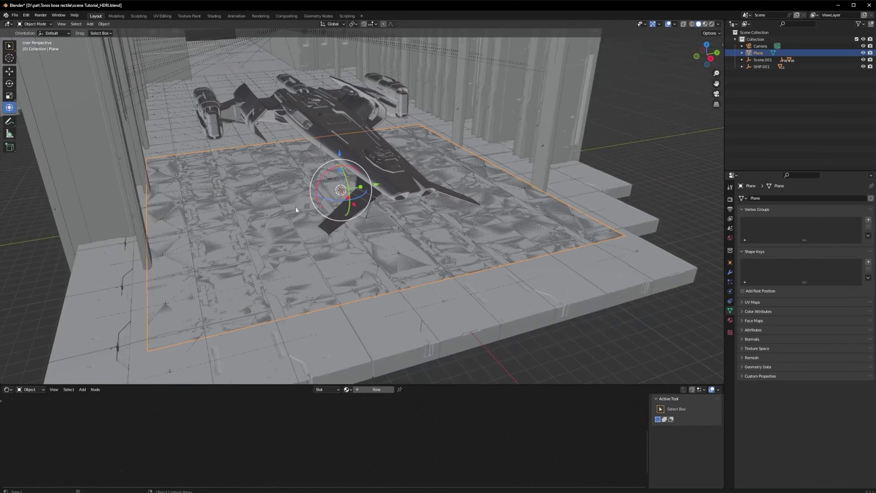
pyautogui.moveTo(341, 155); pyautogui.dragTo(344, 134)
pyautogui.moveTo(371, 199); pyautogui.dragTo(382, 209, button='middle')
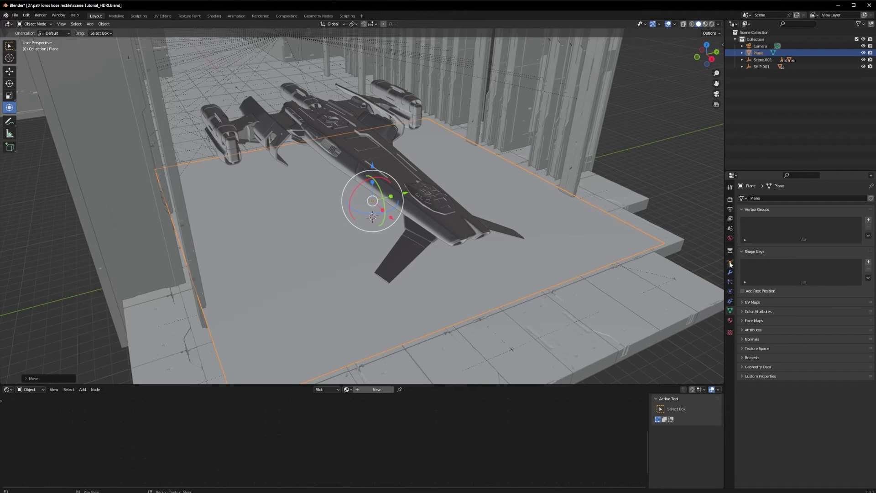
# - Add a material slot to the plane, create a new material in it and enlarge the shader editor
pyautogui.click(730, 320)
pyautogui.click(871, 199)
pyautogui.moveTo(410, 384); pyautogui.dragTo(454, 207)
pyautogui.click(376, 213)
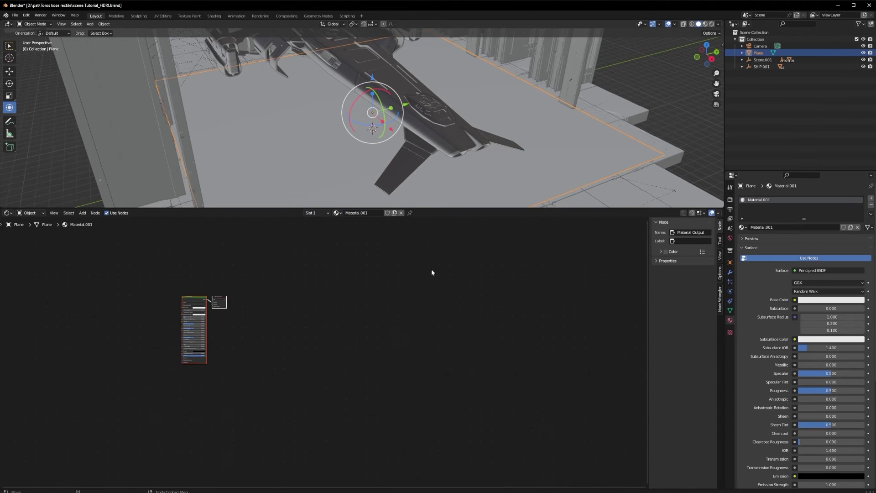
# - Show the rendered preview and connect the Scene iron.001 material's Principled BSDF to the Material Output surface
pyautogui.click(711, 23)
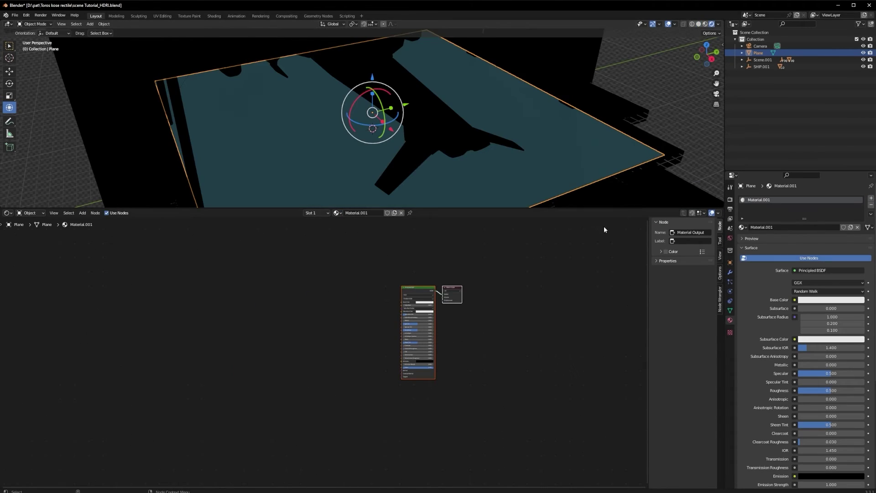
pyautogui.click(430, 110)
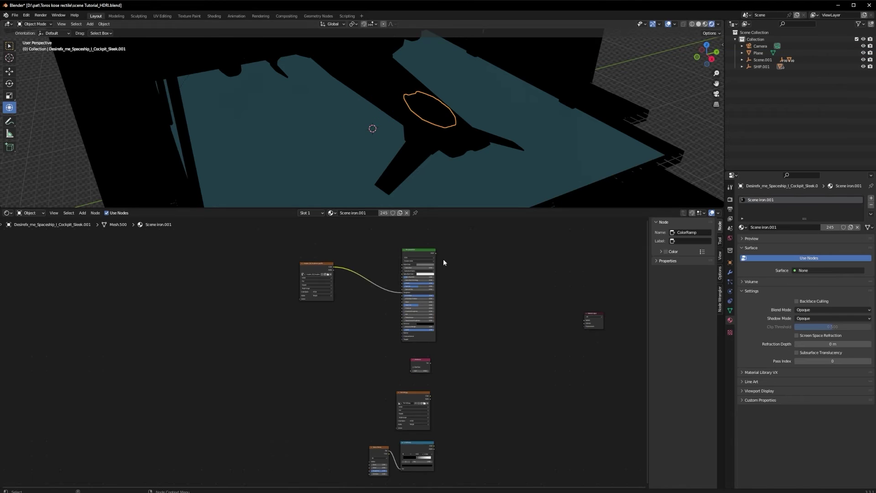
pyautogui.moveTo(436, 252); pyautogui.dragTo(582, 319)
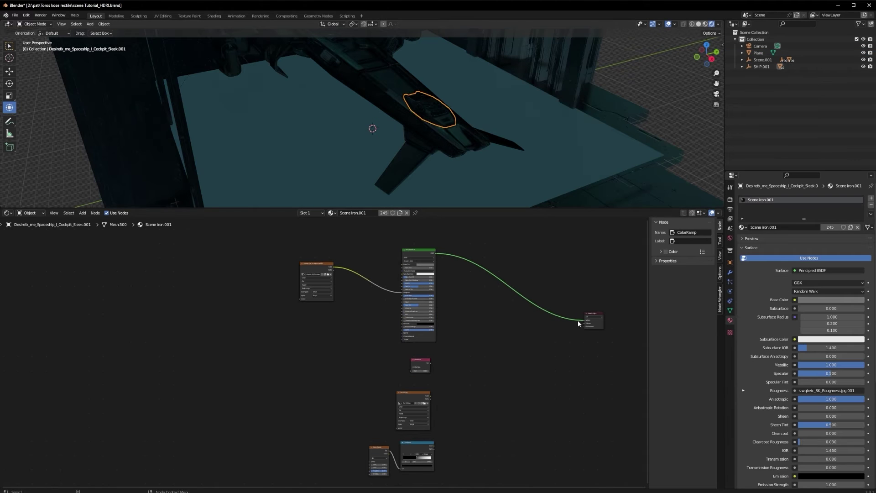
# - Select the floor plane and delete the Principled BSDF node from its Material.001
pyautogui.click(670, 107)
pyautogui.moveTo(438, 160); pyautogui.dragTo(431, 160, button='middle')
pyautogui.click(431, 161)
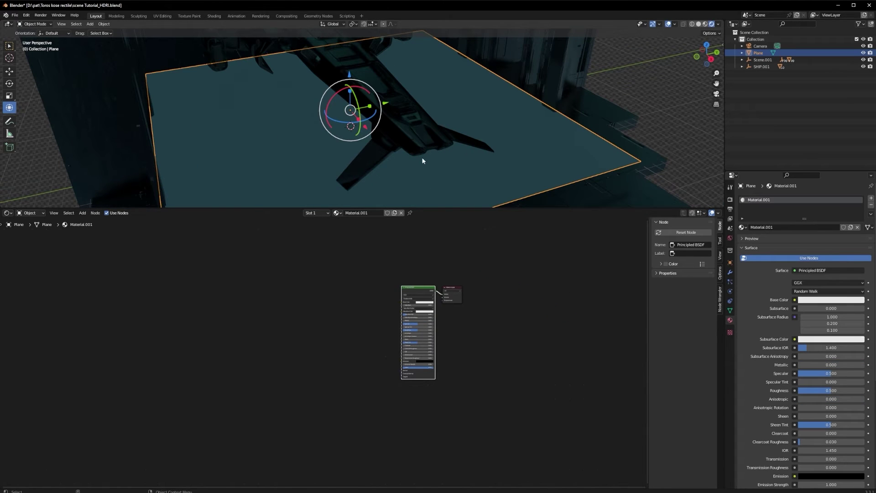
pyautogui.scroll(2, 310, 303)
pyautogui.hotkey('alt', 'd')
pyautogui.moveTo(360, 281); pyautogui.dragTo(364, 287)
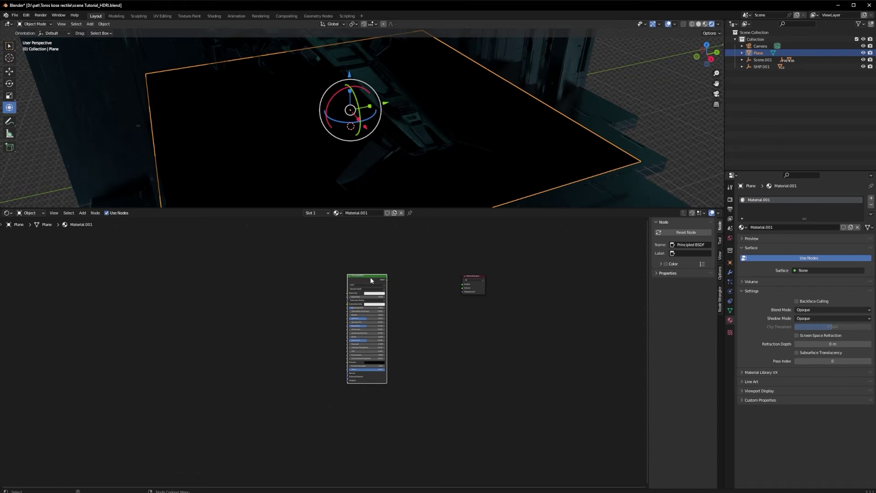
pyautogui.press('x')
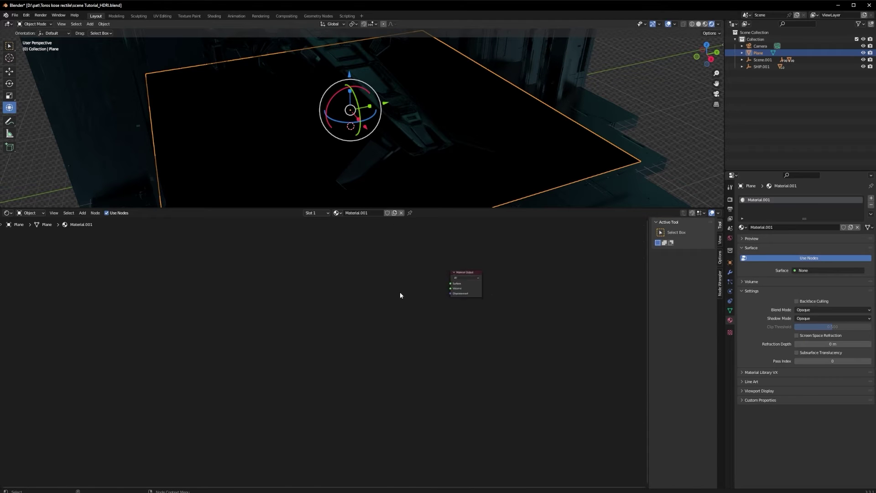
# - Add an Image Texture node to the floor plane's material
pyautogui.scroll(2, 400, 292)
pyautogui.hotkey('shift', 'a')
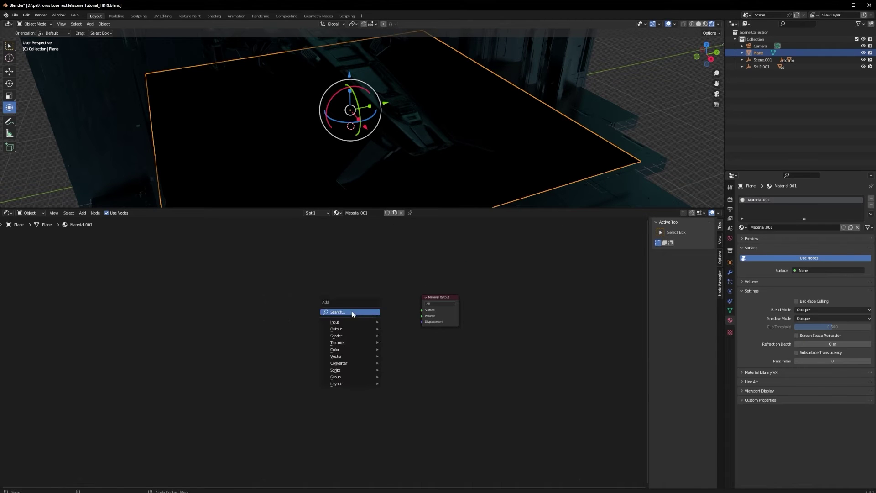
pyautogui.click(352, 311)
pyautogui.write('Imag')
pyautogui.press('Return')
pyautogui.click(352, 312)
# - Add an Emission shader and connect it to the Material Output surface
pyautogui.hotkey('shift', 'a')
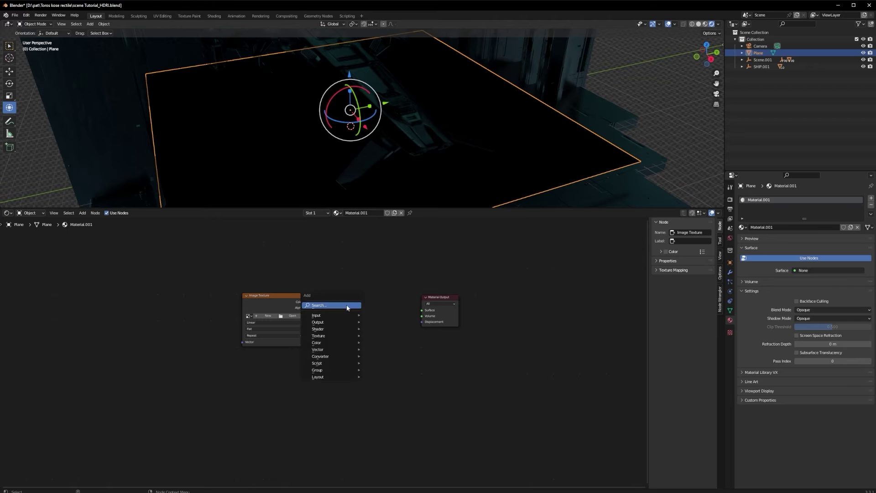
pyautogui.click(348, 305)
pyautogui.write('emissio')
pyautogui.press('Return')
pyautogui.click(332, 299)
pyautogui.moveTo(368, 307); pyautogui.dragTo(422, 310)
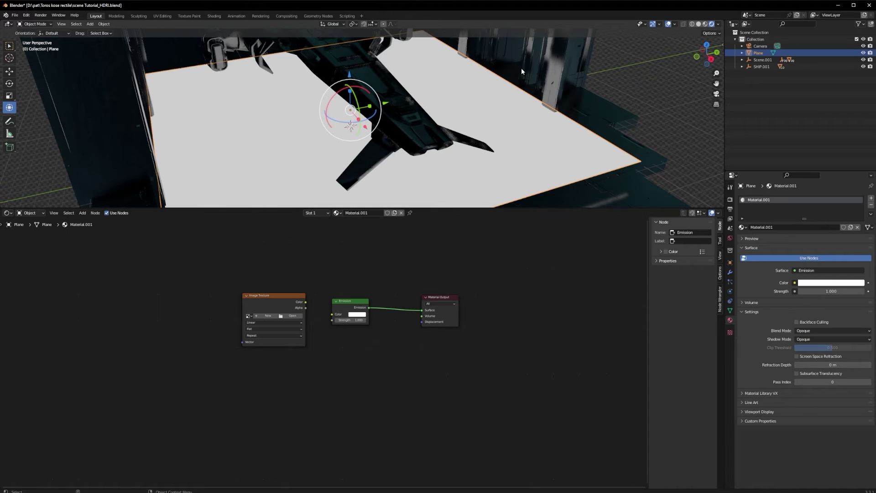
# - Connect the Image Texture colour to the Emission colour and load the exported Toros kose rectile HUD PNG into it
pyautogui.moveTo(283, 295); pyautogui.dragTo(338, 315)
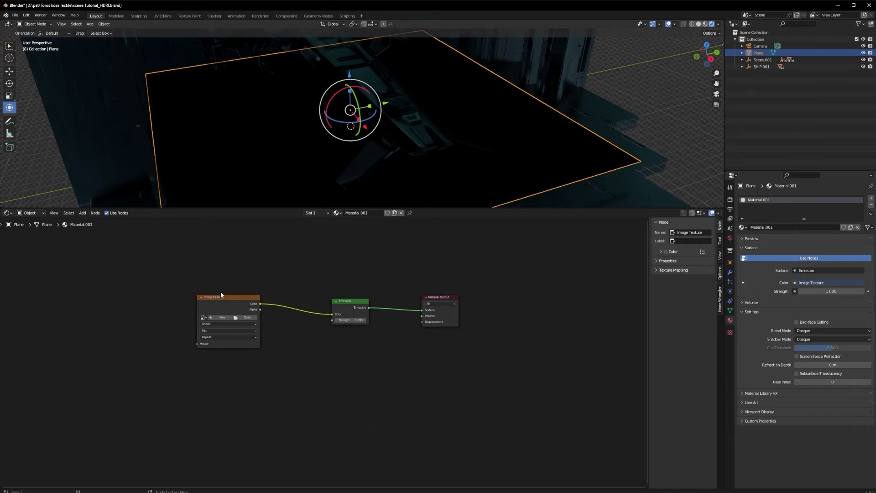
pyautogui.click(245, 318)
pyautogui.moveTo(508, 151); pyautogui.dragTo(0, 176)
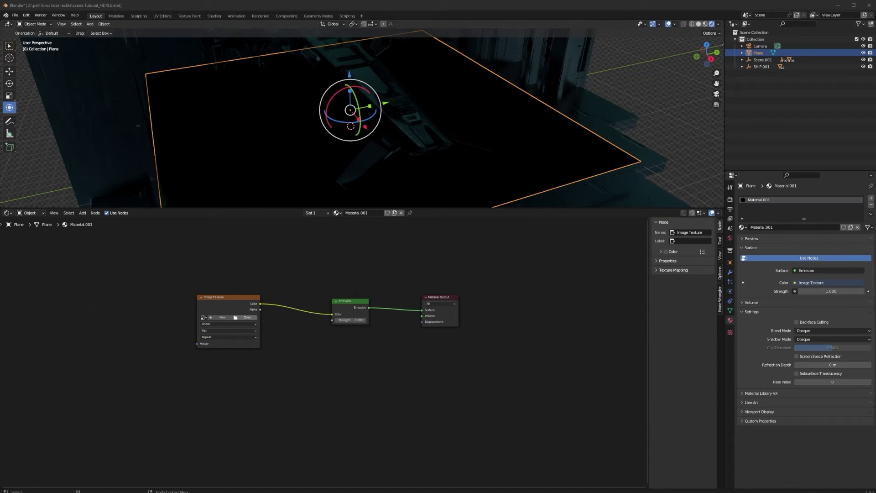
# - Rotate the floor plane 90° about Z
pyautogui.press('g')
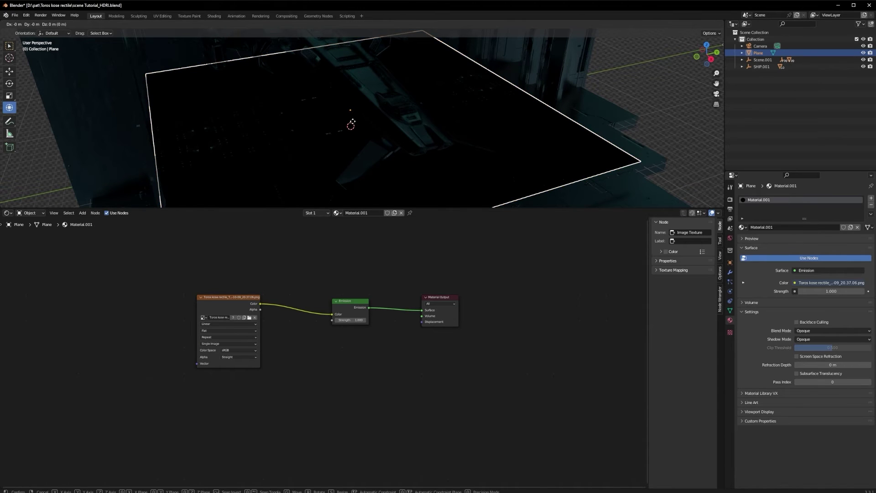
pyautogui.rightClick(342, 119)
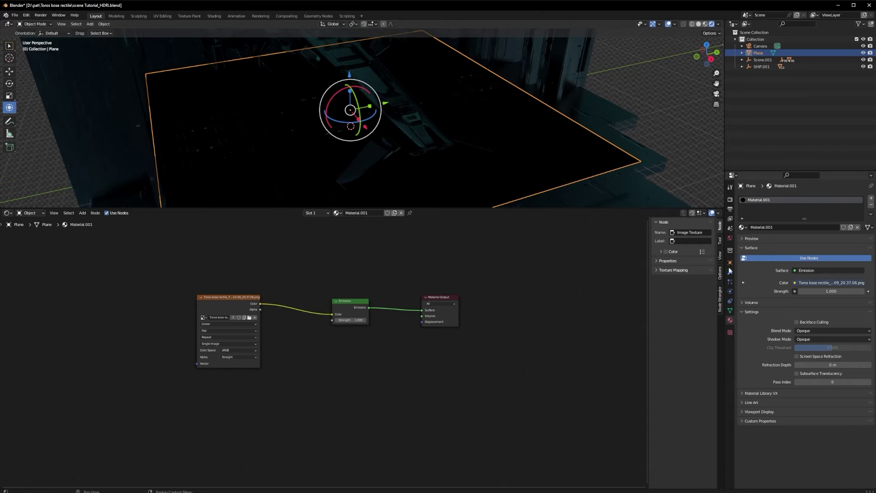
pyautogui.click(730, 263)
pyautogui.click(824, 255)
pyautogui.write('90')
pyautogui.press('Return')
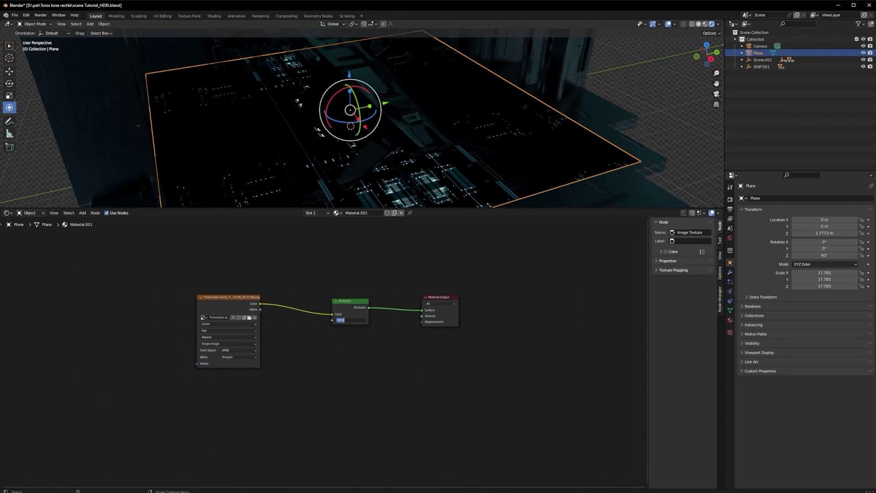
# - Replace the Emission shader with a Principled BSDF connected to the Material Output surface
pyautogui.moveTo(393, 290); pyautogui.dragTo(438, 318, button='middle')
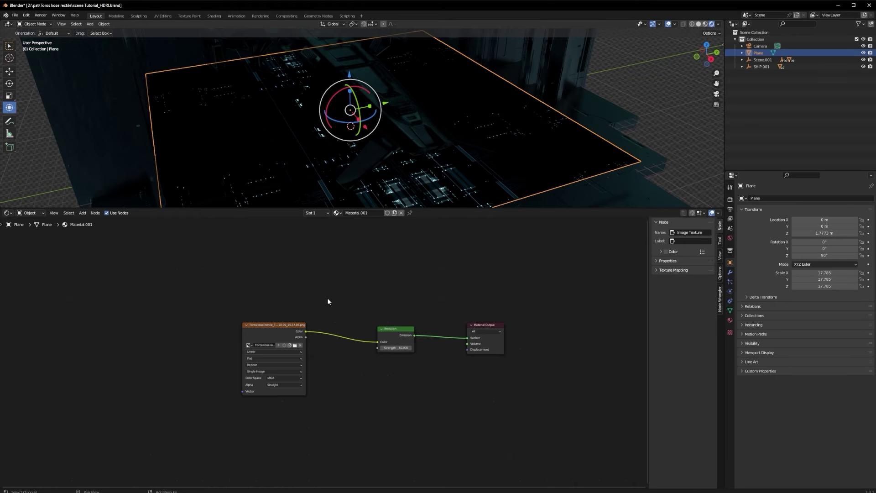
pyautogui.click(387, 330)
pyautogui.press('Delete')
pyautogui.hotkey('shift', 'a')
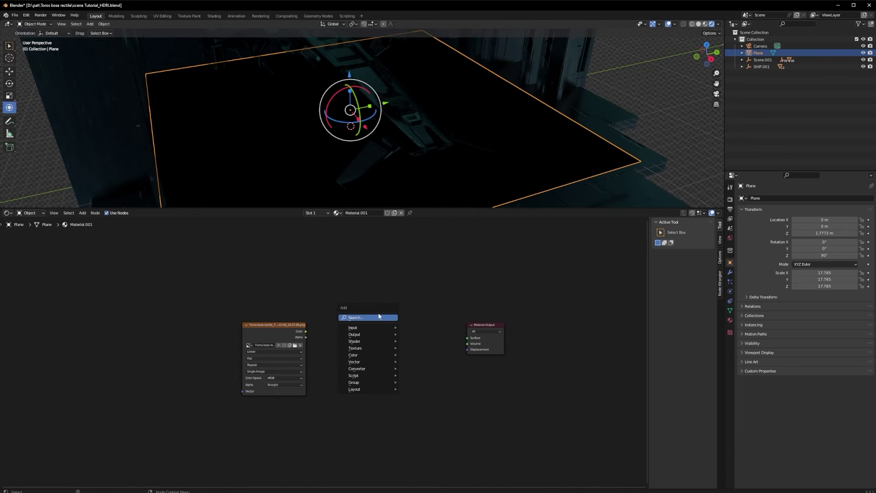
pyautogui.click(383, 318)
pyautogui.write('pri')
pyautogui.click(401, 327)
pyautogui.click(379, 278)
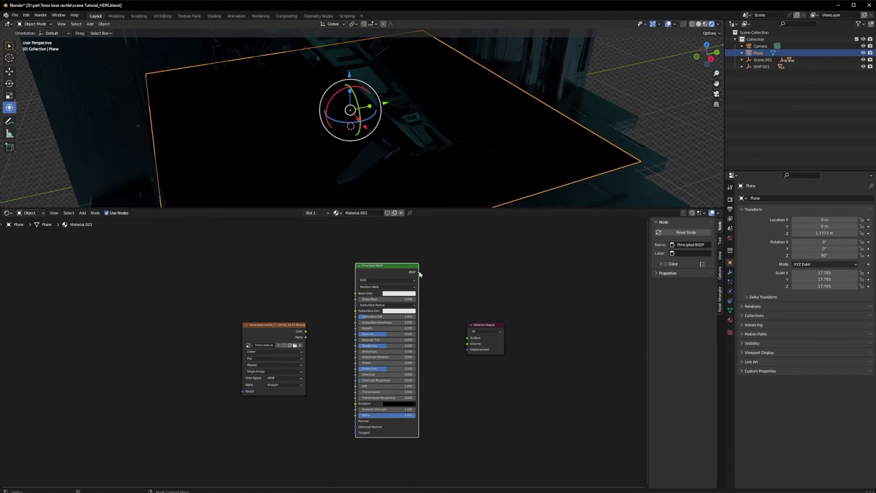
pyautogui.moveTo(418, 272); pyautogui.dragTo(467, 337)
# - Feed the HUD image colour into Base Color and Emission, and raise the Emission Strength to about 23.6
pyautogui.moveTo(307, 313); pyautogui.dragTo(263, 294, button='middle')
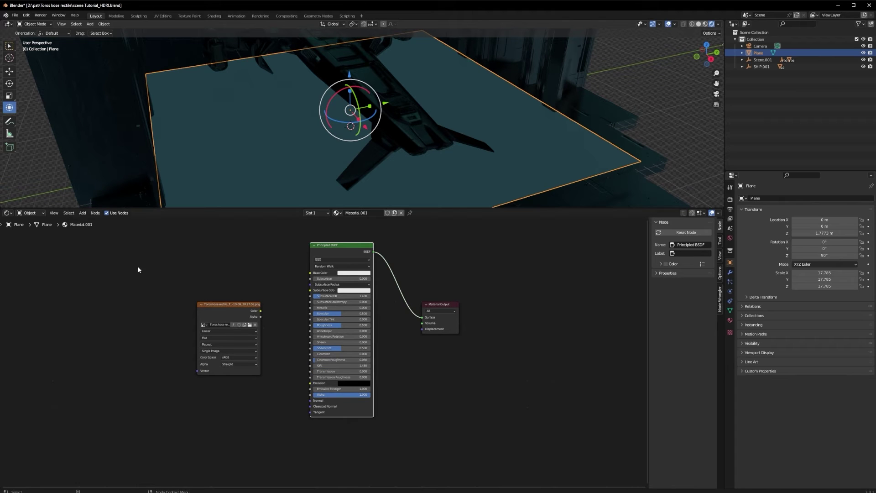
pyautogui.moveTo(261, 311); pyautogui.dragTo(310, 272)
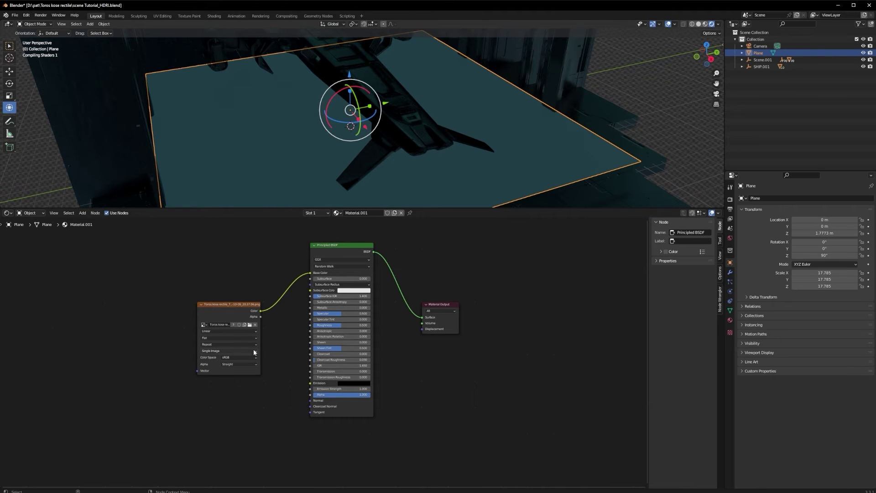
pyautogui.moveTo(261, 312); pyautogui.dragTo(310, 383)
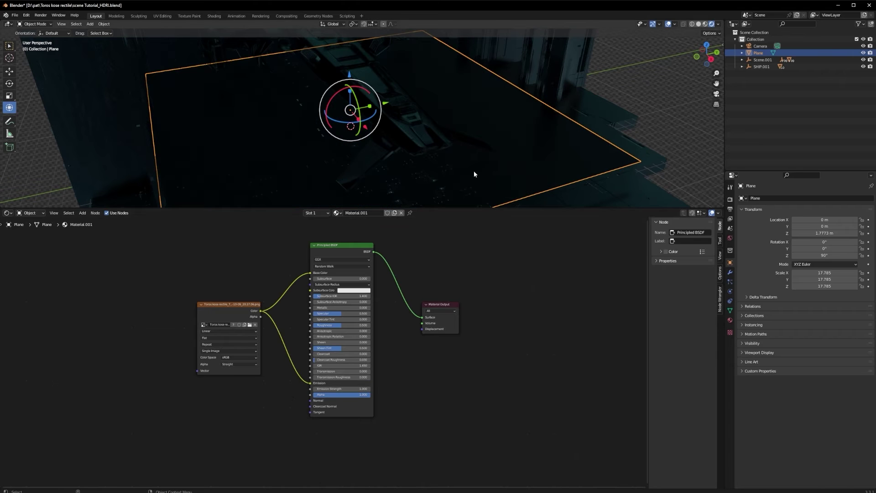
pyautogui.moveTo(357, 389); pyautogui.dragTo(456, 389)
pyautogui.moveTo(335, 165); pyautogui.dragTo(355, 157, button='middle')
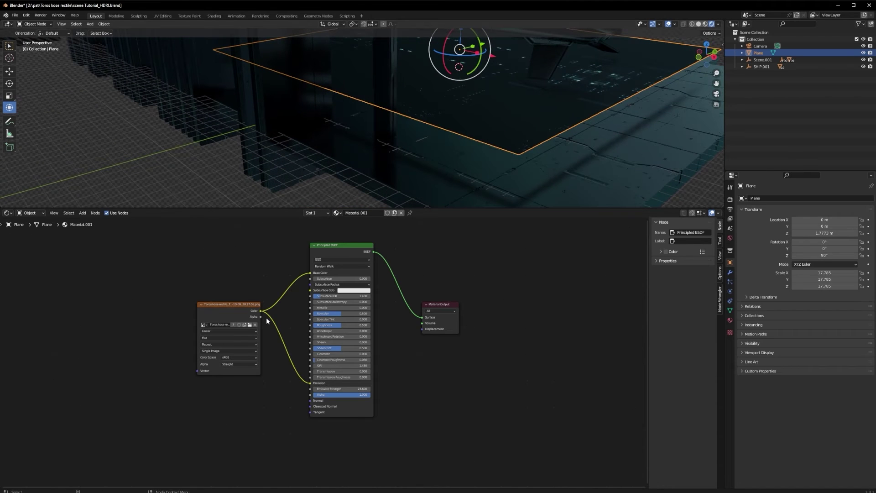
# - Connect the HUD image's alpha to the shader's Alpha and set the material's Blend Mode to Alpha Blend
pyautogui.moveTo(260, 316); pyautogui.dragTo(310, 395)
pyautogui.click(730, 320)
pyautogui.click(844, 284)
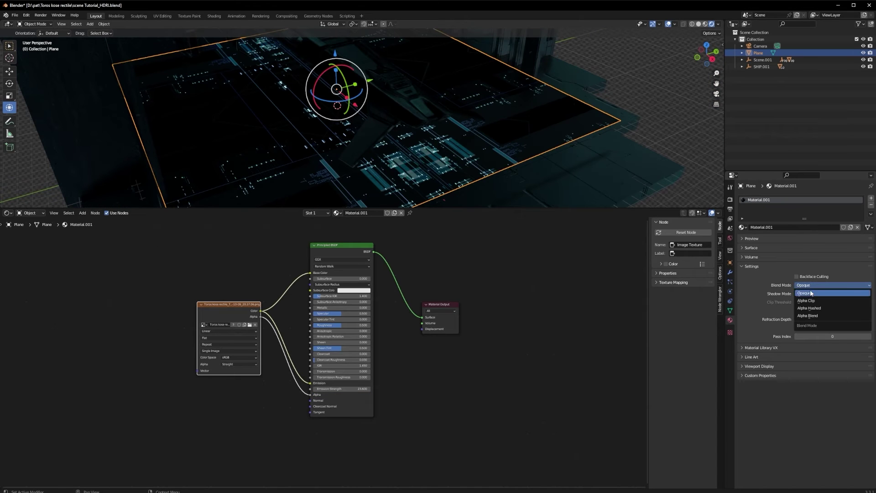
pyautogui.click(814, 315)
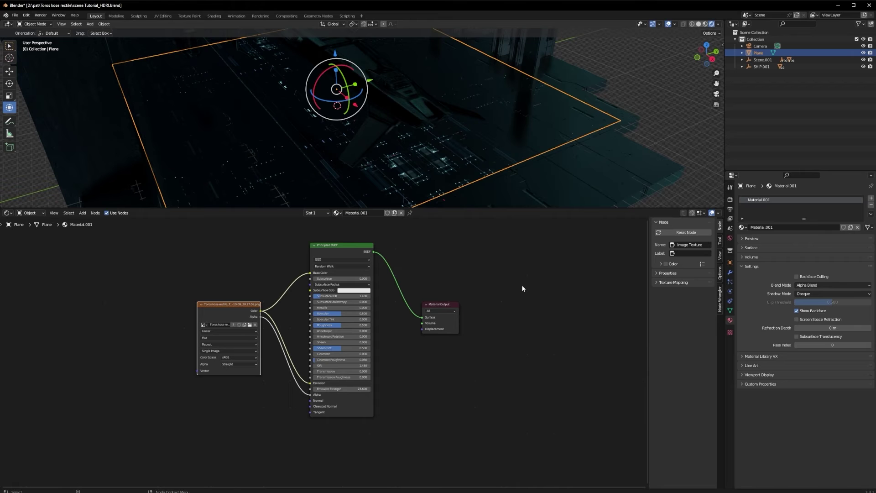
# - Duplicate the HUD plane along the X axis so the copy continues the floor graphics behind the original
pyautogui.scroll(-1, 489, 276)
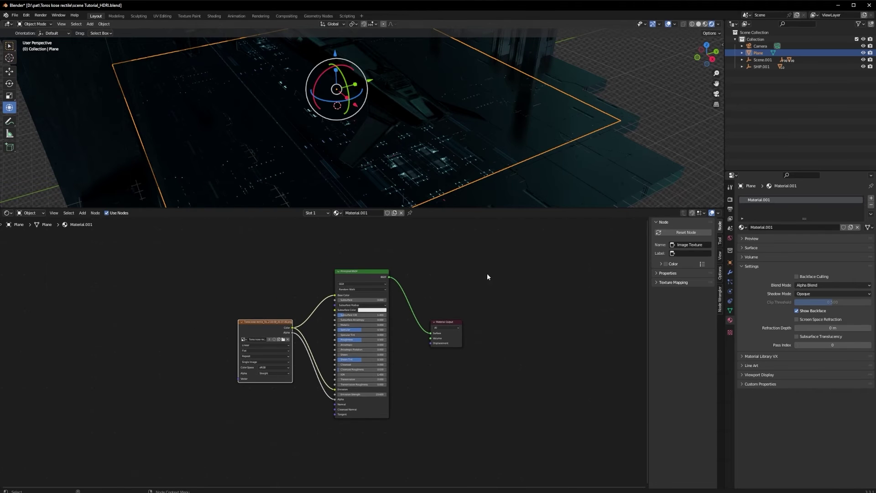
pyautogui.scroll(-3, 372, 88)
pyautogui.keyDown('shift'); pyautogui.moveTo(371, 117); pyautogui.dragTo(420, 146, button='middle'); pyautogui.keyUp('shift')
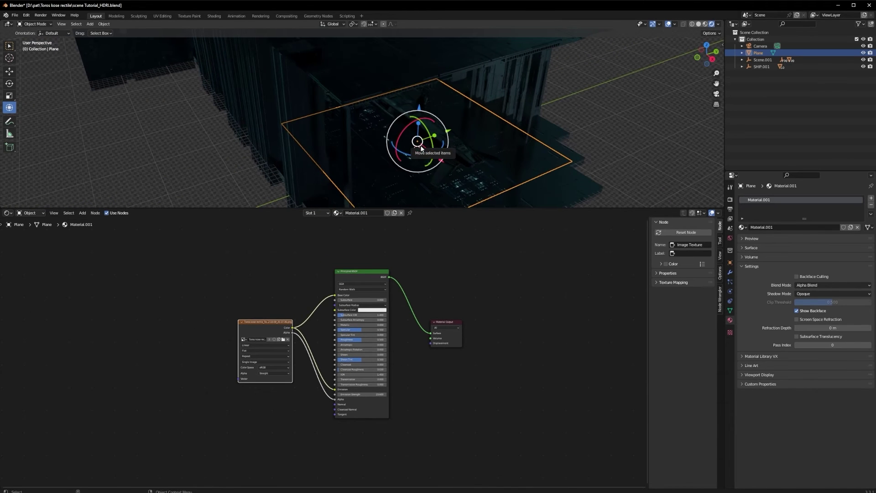
pyautogui.hotkey('shift', 'd')
pyautogui.press('x')
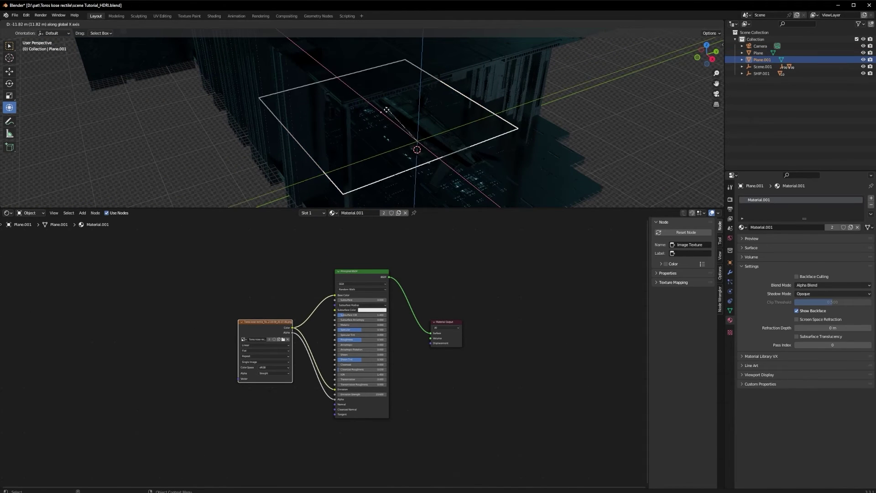
pyautogui.click(334, 64)
# - Duplicate both HUD floor planes upward along the Z axis to the hangar ceiling
pyautogui.moveTo(436, 159); pyautogui.dragTo(397, 158, button='middle')
pyautogui.click(466, 160)
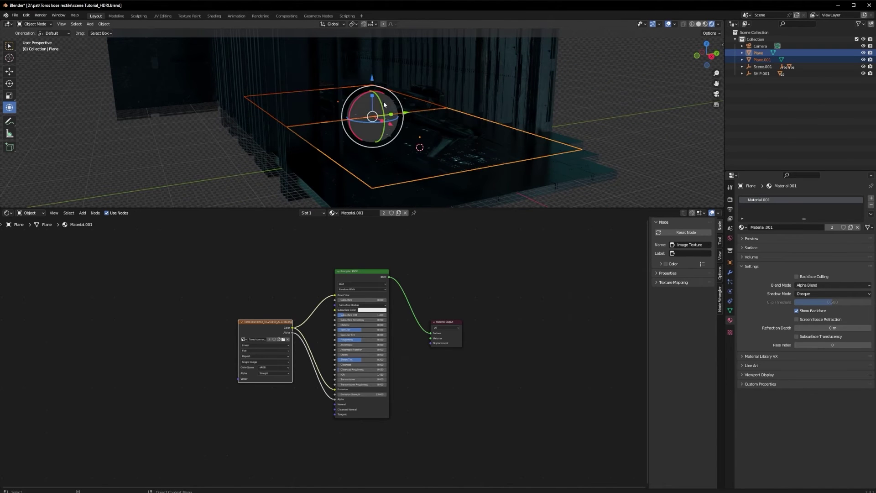
pyautogui.hotkey('shift', 'd')
pyautogui.press('z')
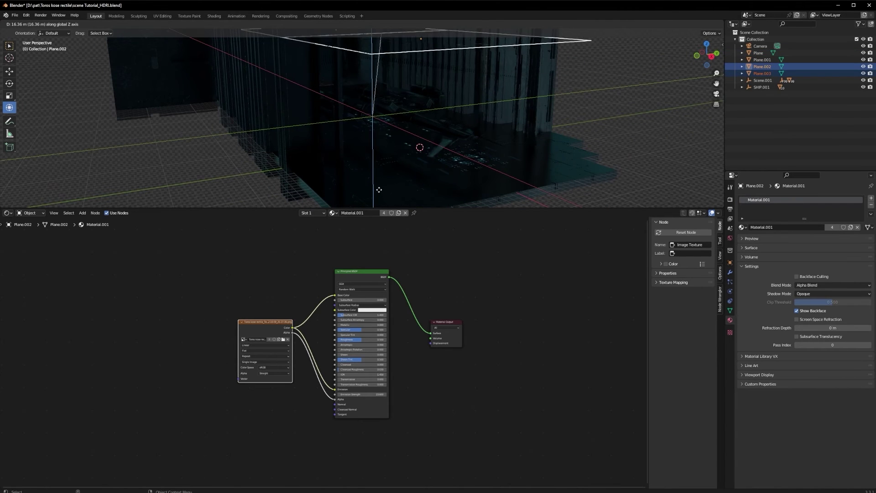
pyautogui.click(389, 186)
pyautogui.moveTo(414, 156); pyautogui.dragTo(442, 186, button='middle')
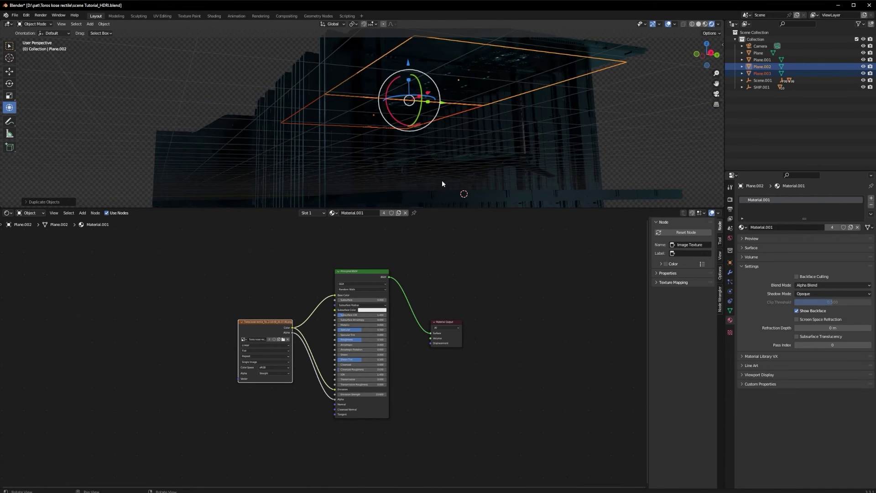
# - Look through the scene camera in an enlarged viewport and check how the HUD floor planes cover the shot
pyautogui.click(651, 148)
pyautogui.moveTo(651, 147); pyautogui.dragTo(501, 175, button='middle')
pyautogui.press('KP_0')
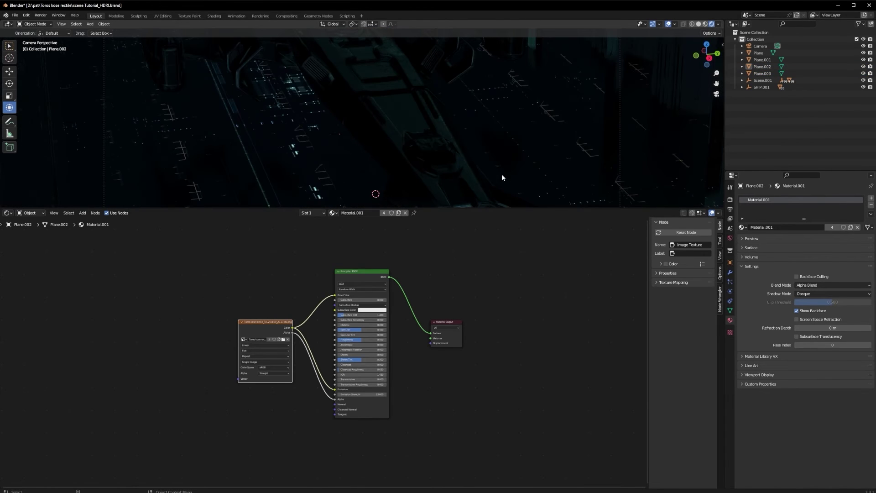
pyautogui.moveTo(432, 209); pyautogui.dragTo(437, 378)
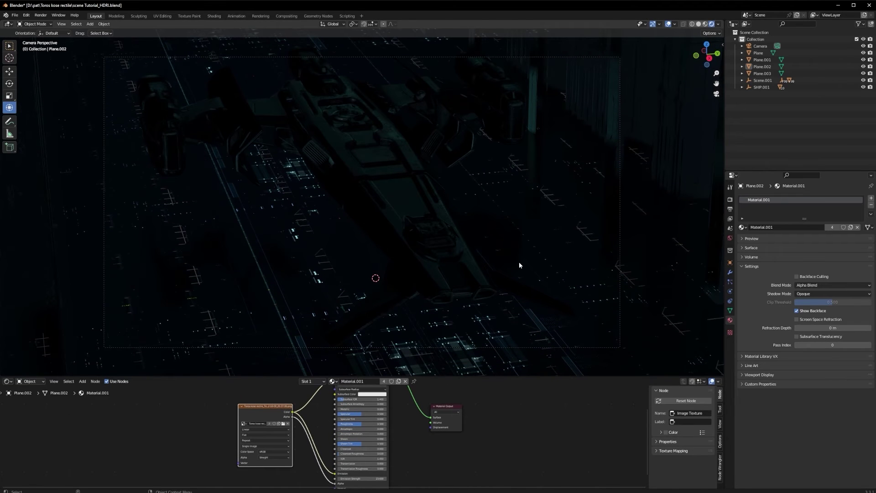
pyautogui.click(361, 242)
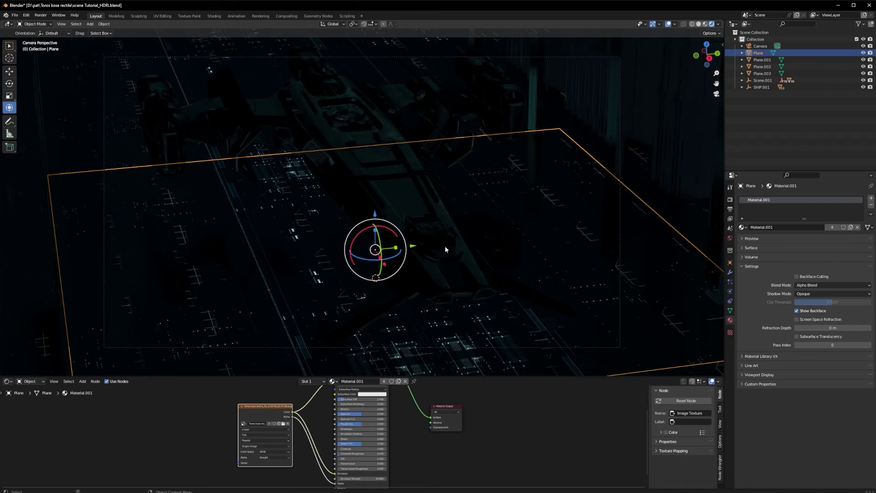
pyautogui.click(244, 91)
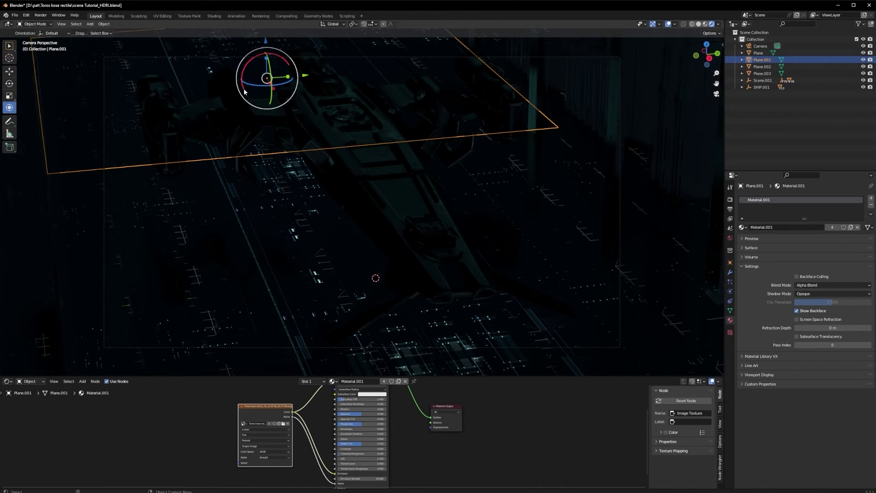
pyautogui.click(169, 176)
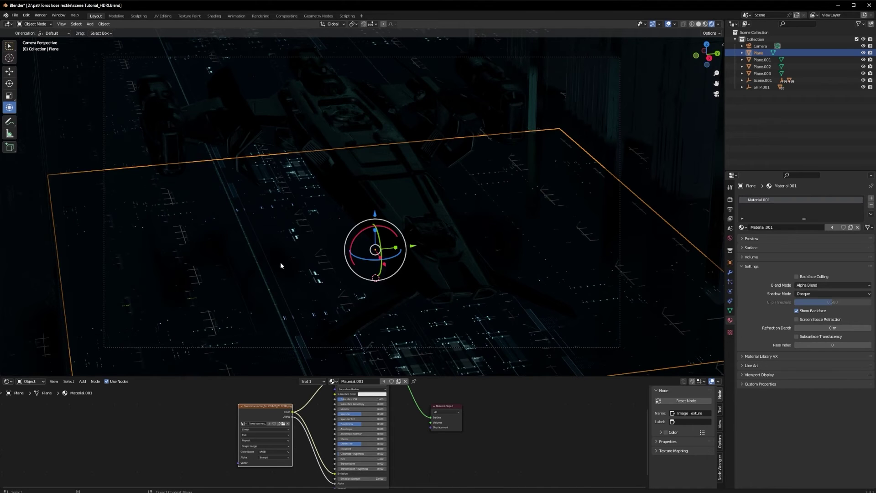
# - Add an area light and move it inside the hangar opening beside the ship
pyautogui.hotkey('shift', 'a')
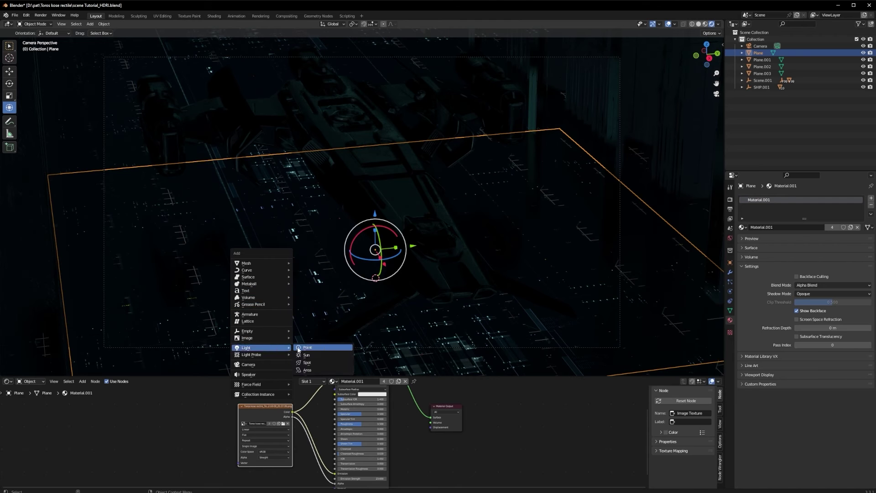
pyautogui.click(301, 349)
pyautogui.moveTo(414, 274); pyautogui.dragTo(223, 293)
pyautogui.moveTo(182, 262); pyautogui.dragTo(191, 211)
# - Split the 3D viewport in two, look through the camera in the rendered one, and hide its overlays and gizmos
pyautogui.press('KP_0')
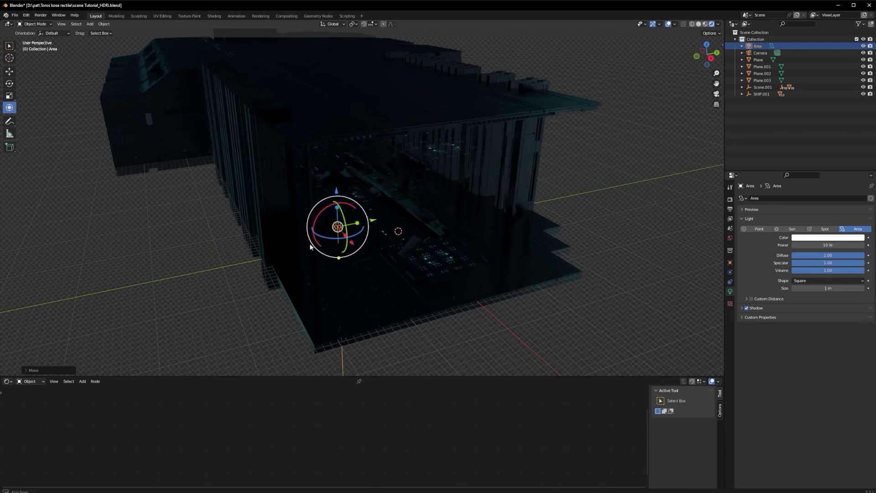
pyautogui.moveTo(3, 22)
pyautogui.mouseDown()
pyautogui.moveTo(152, 43)
pyautogui.moveTo(349, 53)
pyautogui.mouseUp()
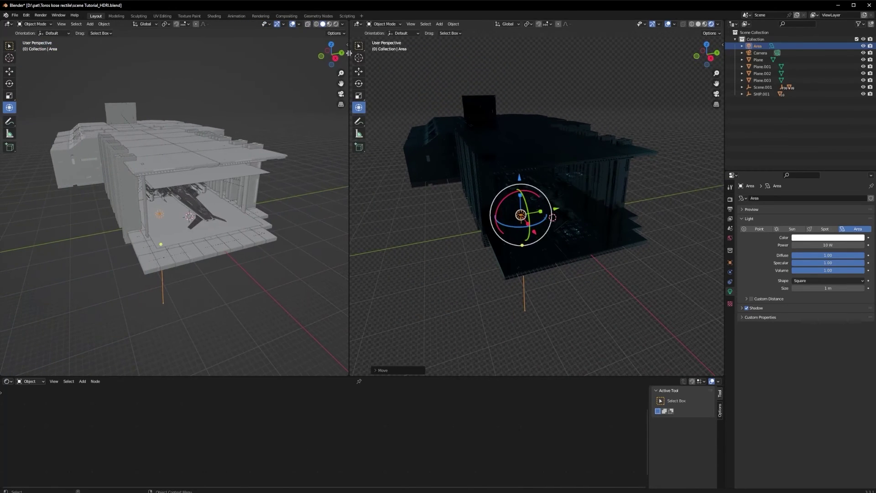
pyautogui.press('KP_0')
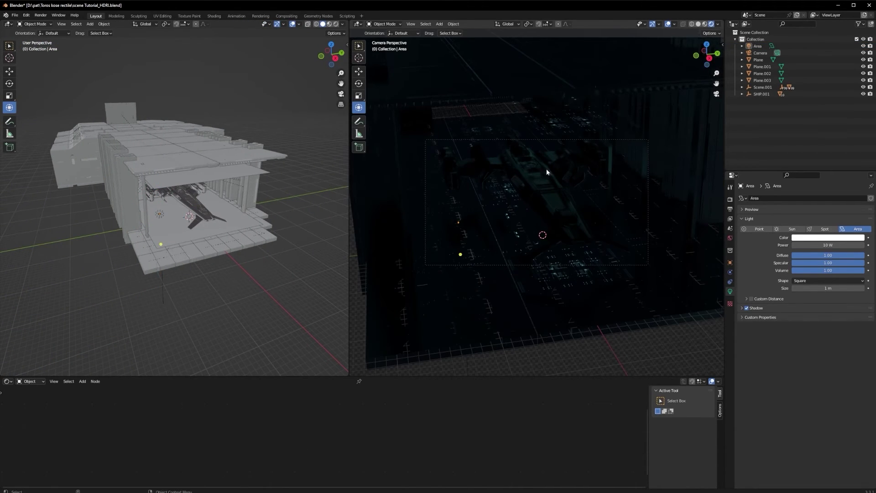
pyautogui.scroll(3, 562, 147)
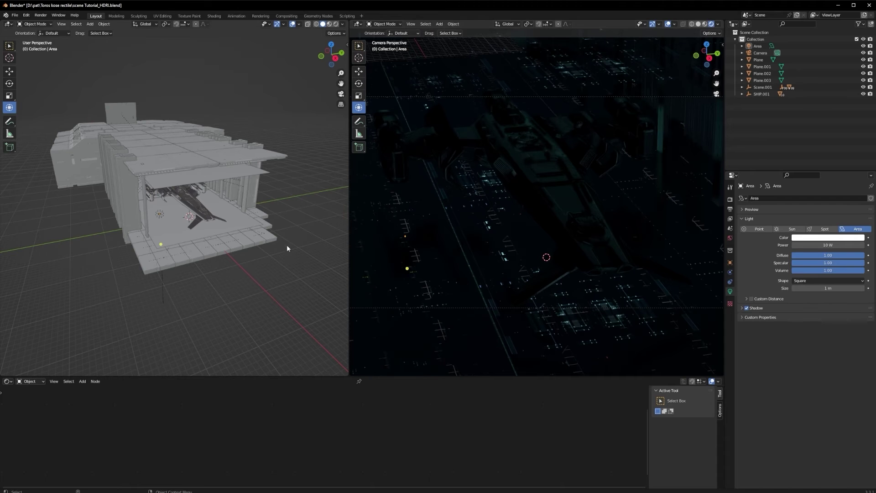
pyautogui.click(668, 24)
pyautogui.click(652, 24)
# - Rotate the area light to face the side of the ship and scale it up
pyautogui.click(159, 213)
pyautogui.scroll(5, 166, 194)
pyautogui.keyDown('shift'); pyautogui.moveTo(172, 221); pyautogui.dragTo(206, 224, button='middle'); pyautogui.keyUp('shift')
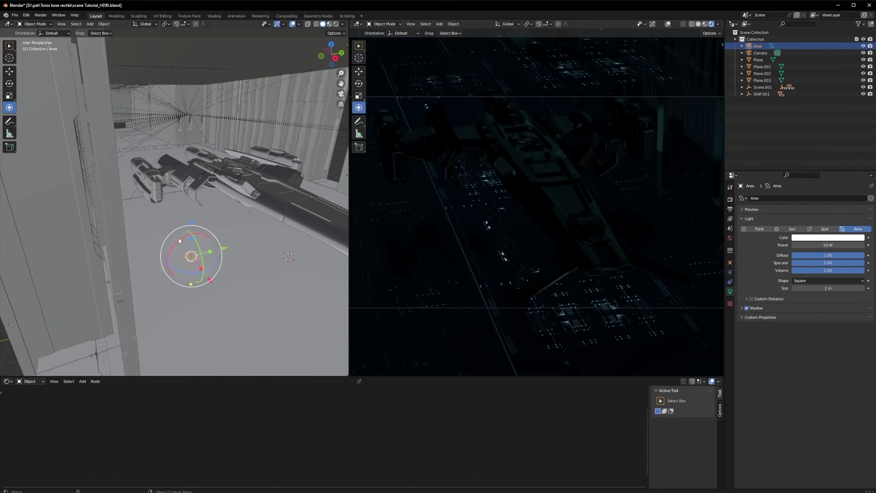
pyautogui.moveTo(184, 242); pyautogui.dragTo(146, 286)
pyautogui.moveTo(280, 258); pyautogui.dragTo(182, 219, button='middle')
pyautogui.press('s')
pyautogui.click(203, 347)
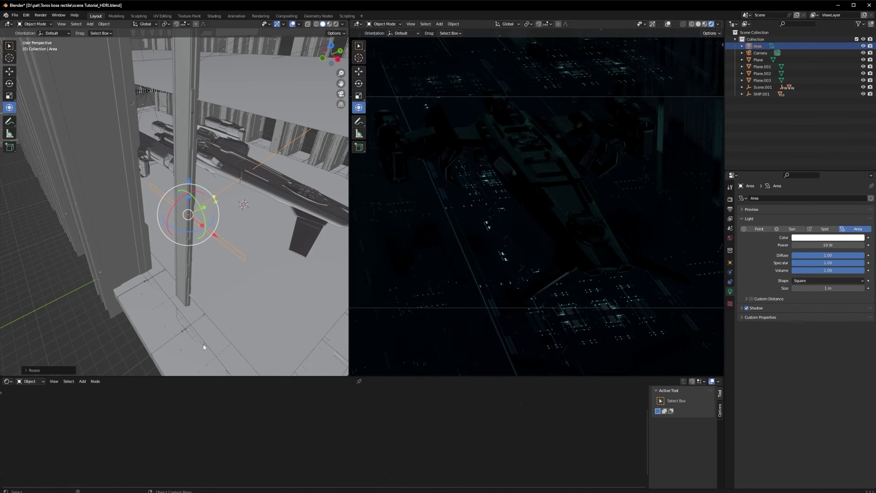
pyautogui.moveTo(316, 265); pyautogui.dragTo(147, 281, button='middle')
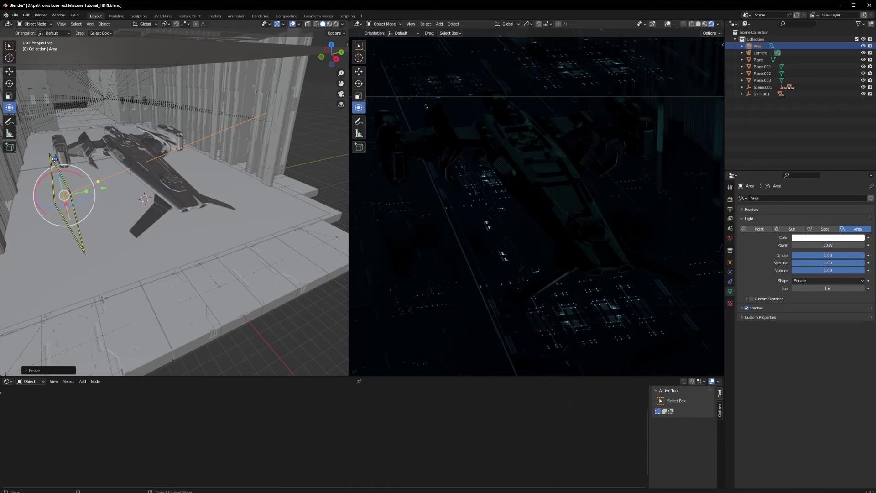
# - Fine-tune the side light's rotation towards the ship and scale it down slightly
pyautogui.moveTo(56, 157); pyautogui.dragTo(61, 160)
pyautogui.moveTo(69, 161); pyautogui.dragTo(64, 159)
pyautogui.moveTo(59, 218); pyautogui.dragTo(82, 215, button='middle')
pyautogui.press('s')
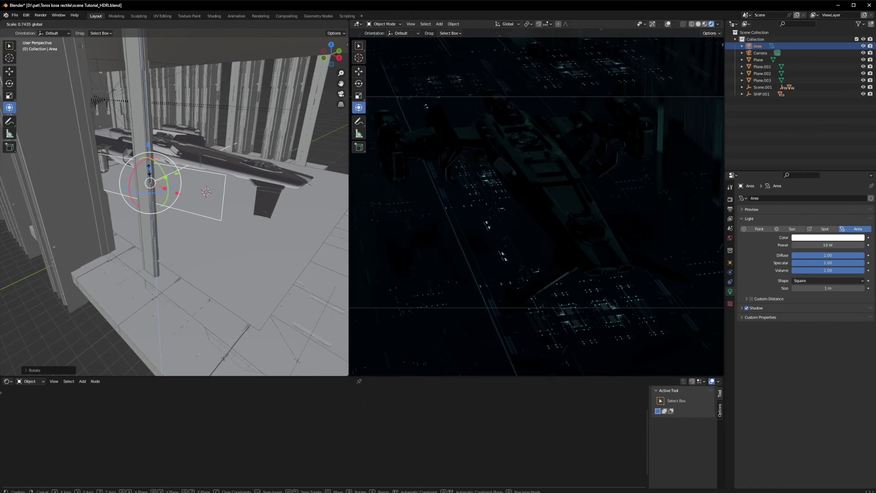
pyautogui.click(195, 198)
pyautogui.moveTo(194, 198); pyautogui.dragTo(186, 197, button='middle')
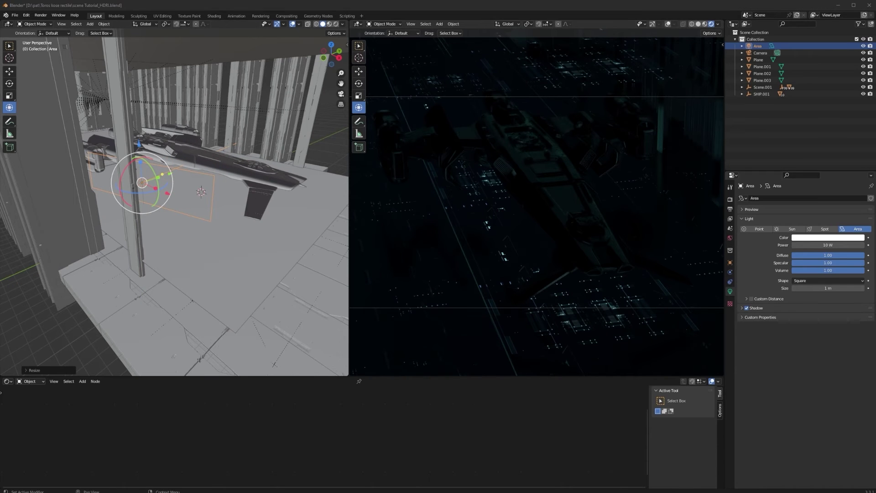
# - Set the side light's power to 1300 W and move it along the ship towards the hangar opening
pyautogui.click(825, 245)
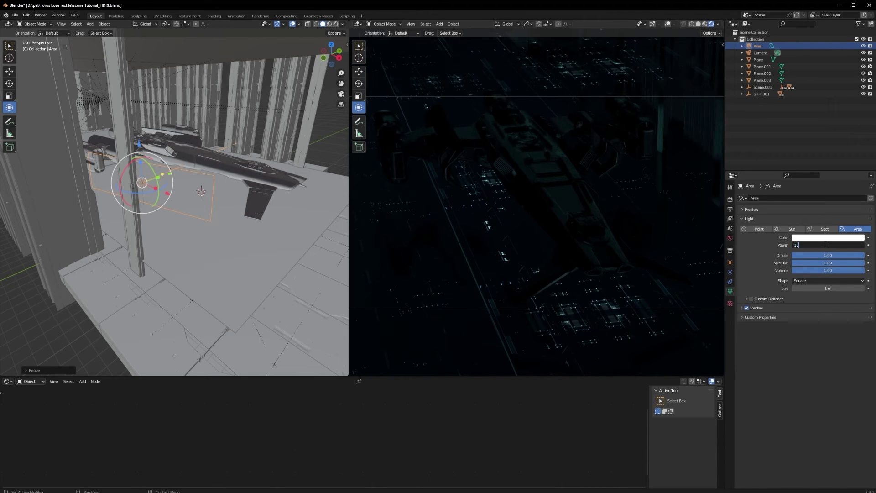
pyautogui.press('Return')
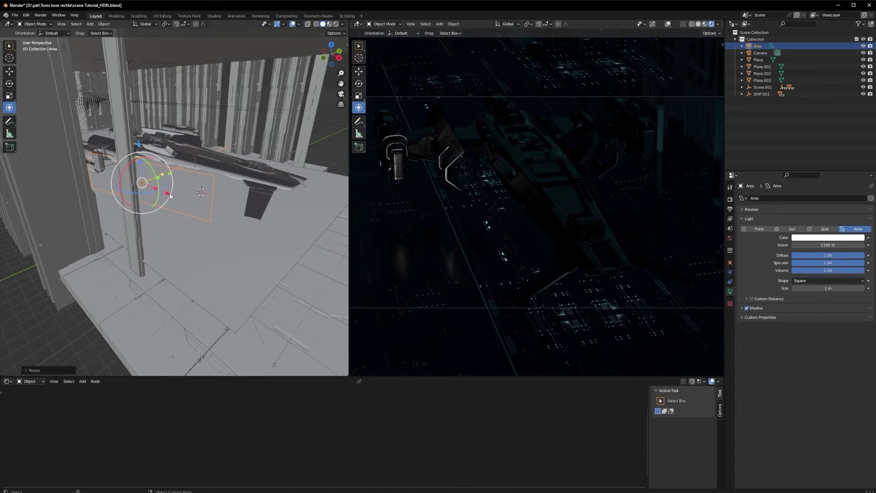
pyautogui.press('g')
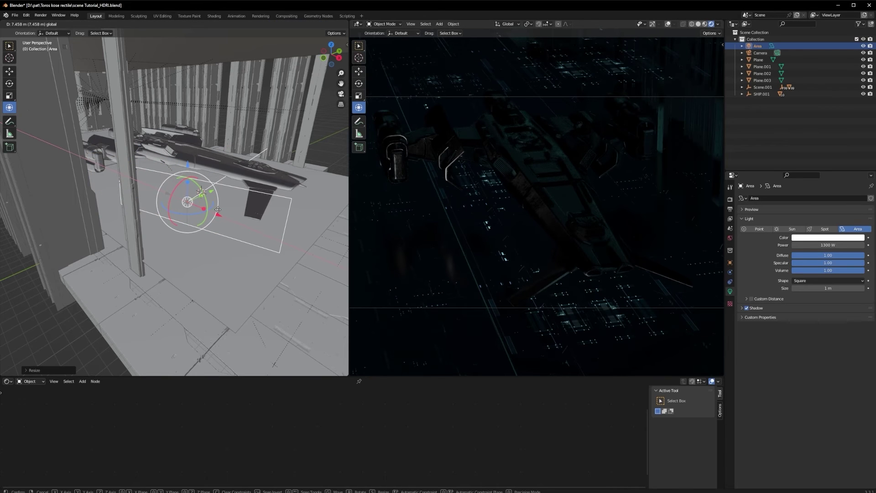
pyautogui.click(245, 222)
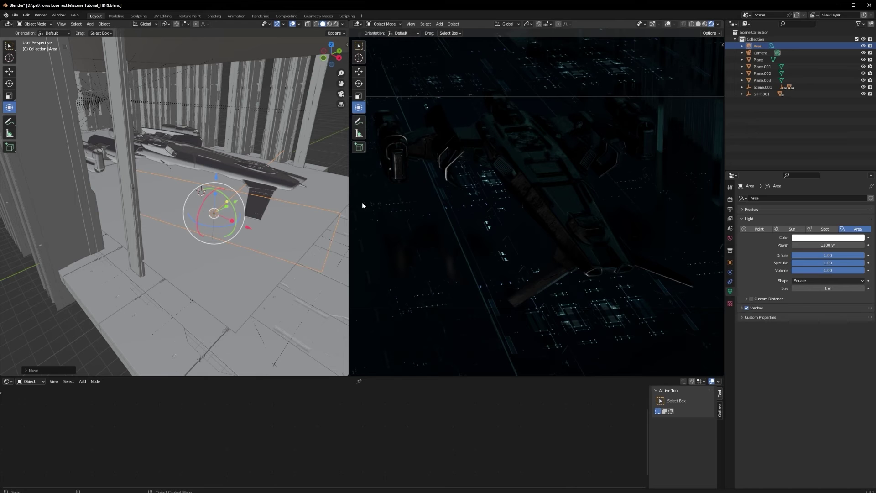
pyautogui.moveTo(207, 218); pyautogui.dragTo(211, 255, button='middle')
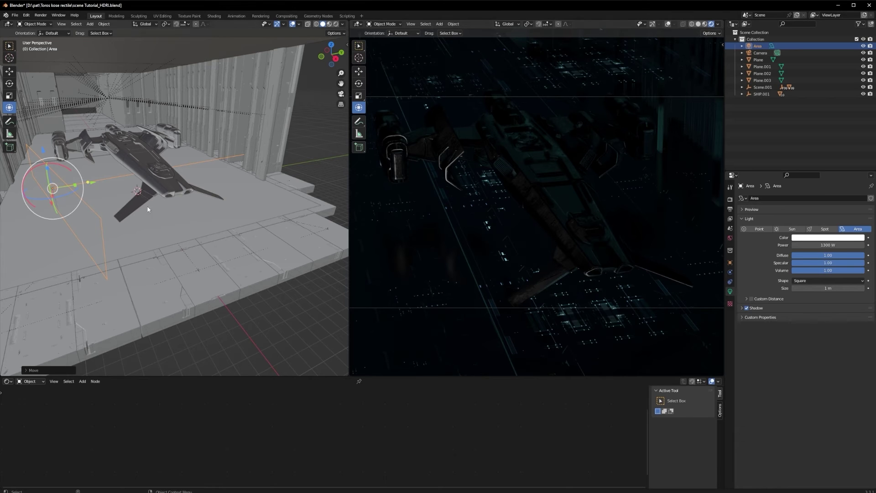
# - Duplicate the side light to the opposite side of the ship and shrink the copy
pyautogui.hotkey('shift', 'd')
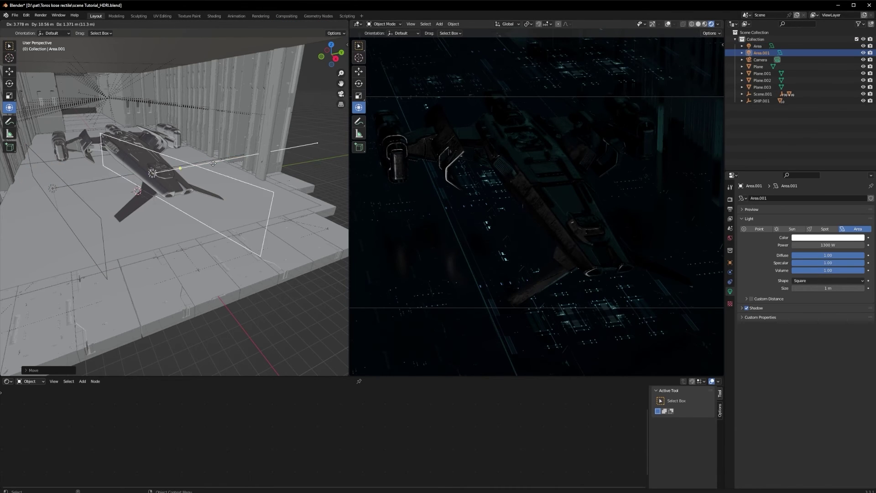
pyautogui.click(240, 160)
pyautogui.moveTo(219, 170); pyautogui.dragTo(214, 192, button='middle')
pyautogui.press('s')
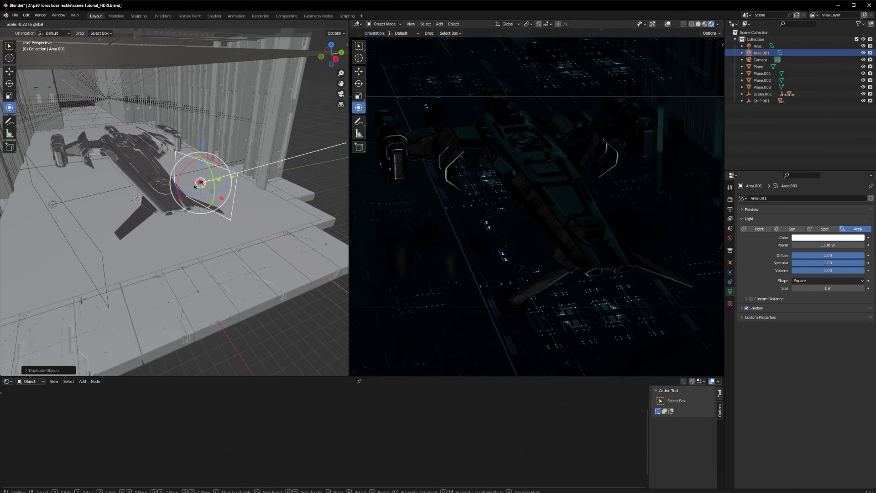
pyautogui.click(199, 177)
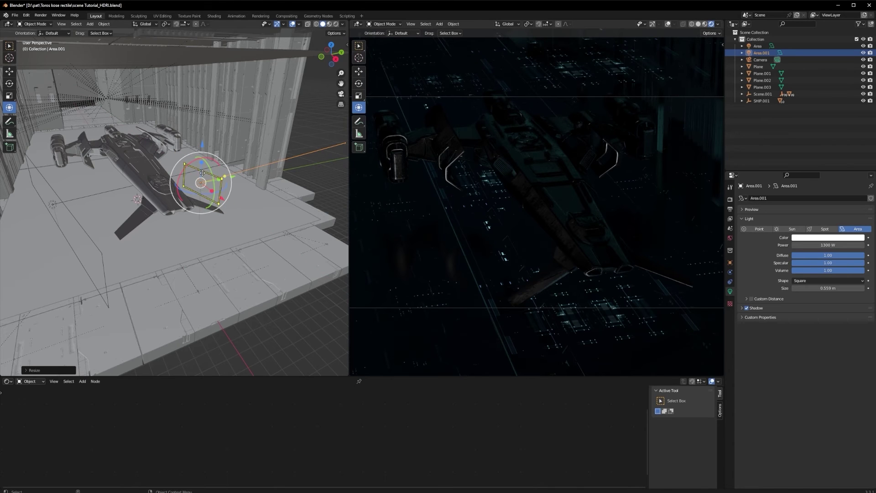
# - Place the copied light beside the ship's rear fin and, using Local orientation, rotate it to shine on the fin
pyautogui.moveTo(202, 162); pyautogui.dragTo(214, 187)
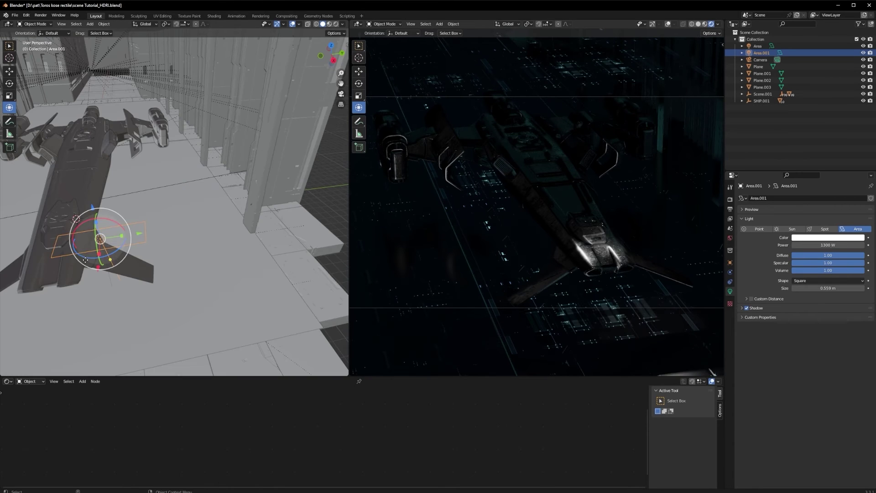
pyautogui.moveTo(86, 260); pyautogui.dragTo(191, 236)
pyautogui.click(145, 24)
pyautogui.click(140, 54)
pyautogui.moveTo(274, 128); pyautogui.dragTo(293, 120, button='middle')
pyautogui.moveTo(294, 119); pyautogui.dragTo(279, 202)
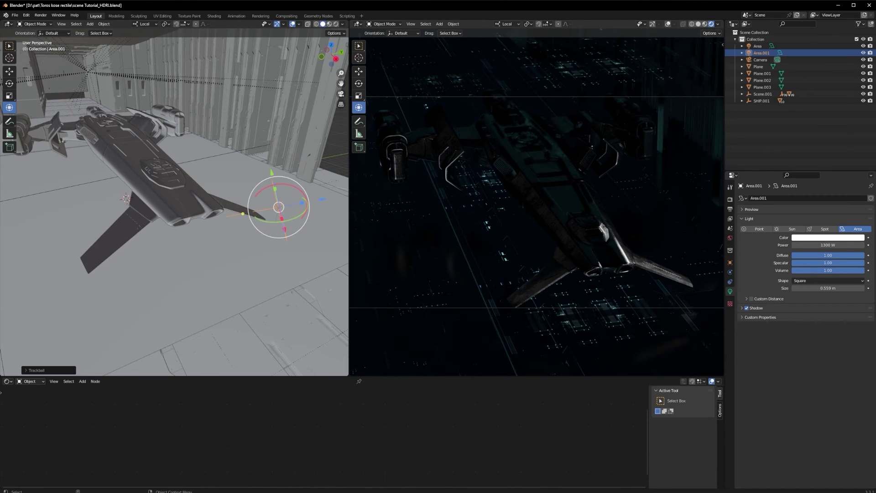
# - Set the fin light's power to 500 W and shift it slightly along its local Z axis
pyautogui.click(824, 246)
pyautogui.write('500')
pyautogui.press('Return')
pyautogui.moveTo(322, 202)
pyautogui.mouseDown()
pyautogui.moveTo(347, 199)
pyautogui.moveTo(316, 203)
pyautogui.mouseUp()
pyautogui.moveTo(244, 221); pyautogui.dragTo(240, 241, button='middle')
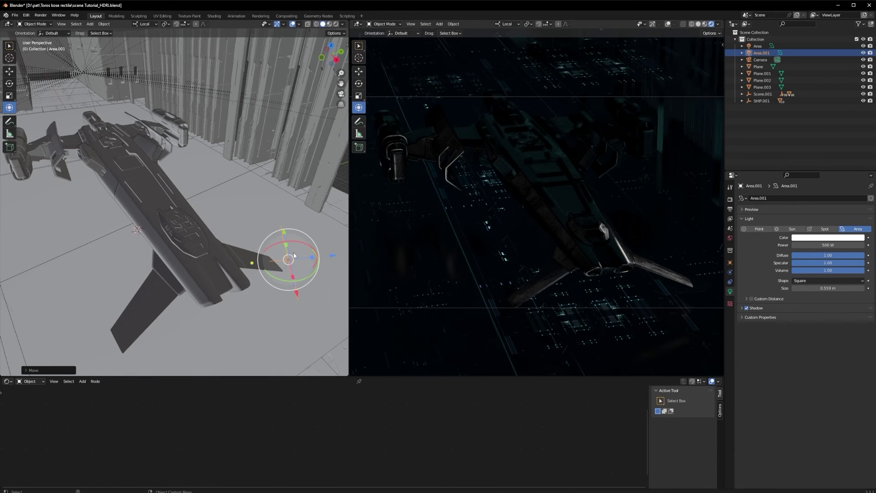
# - Duplicate the fin light above the ship and reset the copy's rotation to 0° on all axes
pyautogui.hotkey('shift', 'd')
pyautogui.click(182, 188)
pyautogui.moveTo(182, 188); pyautogui.dragTo(134, 154, button='middle')
pyautogui.click(729, 262)
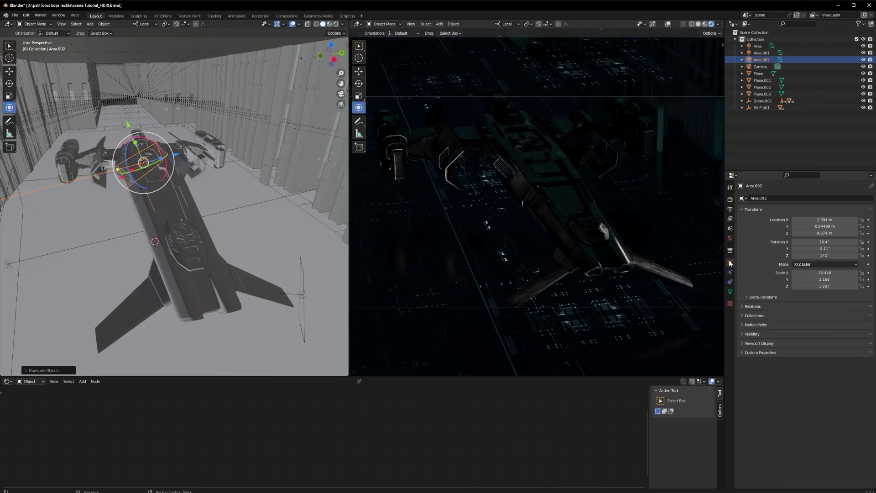
pyautogui.press('BackSpace')
pyautogui.moveTo(162, 179)
pyautogui.mouseDown(button='middle')
pyautogui.moveTo(146, 181)
pyautogui.moveTo(160, 182)
pyautogui.mouseUp(button='middle')
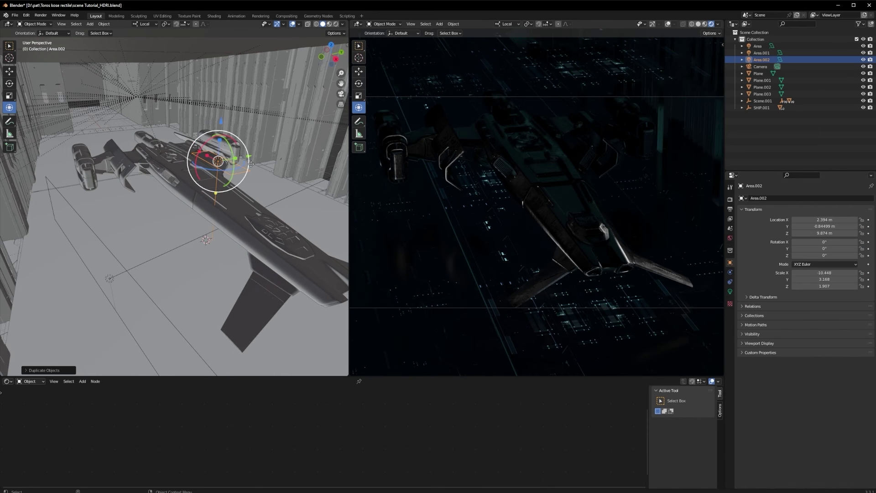
# - Raise the overhead light and enlarge it in X and Y to about 40.8 by 29.3 scale, centred over the ship
pyautogui.moveTo(222, 121); pyautogui.dragTo(229, 71)
pyautogui.moveTo(229, 71); pyautogui.dragTo(235, 170, button='middle')
pyautogui.moveTo(186, 128); pyautogui.dragTo(121, 116)
pyautogui.moveTo(157, 124); pyautogui.dragTo(232, 131, button='middle')
pyautogui.moveTo(234, 131); pyautogui.dragTo(183, 123)
pyautogui.moveTo(214, 146); pyautogui.dragTo(234, 158, button='middle')
pyautogui.moveTo(194, 133); pyautogui.dragTo(162, 119)
pyautogui.moveTo(174, 144); pyautogui.dragTo(214, 184, button='middle')
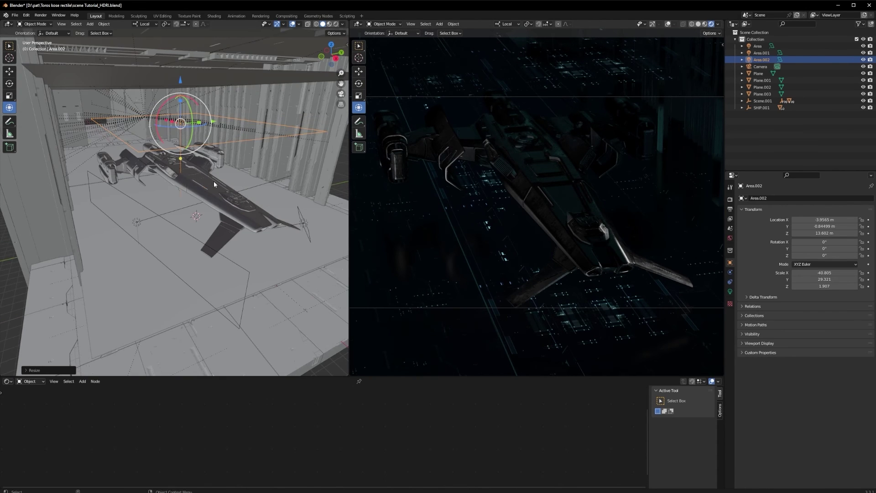
# - Adjust the overhead light's height above the ship along the Z axis
pyautogui.moveTo(180, 101); pyautogui.dragTo(181, 95)
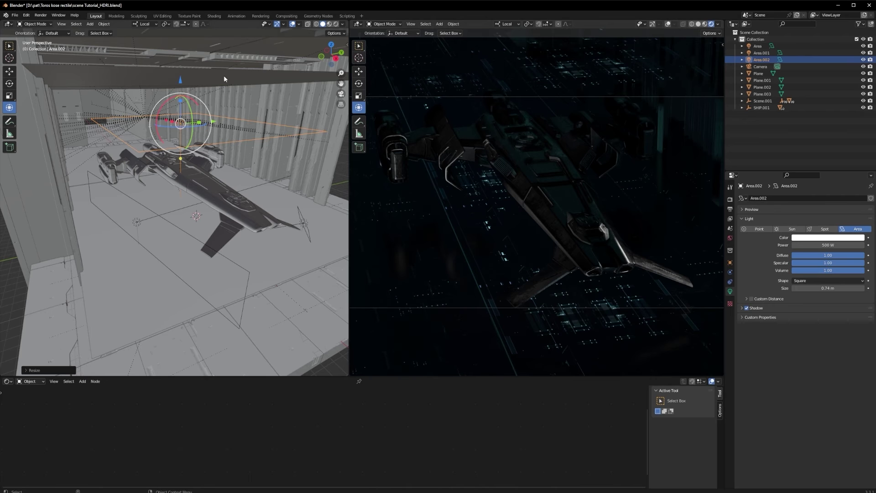
pyautogui.press('g')
pyautogui.press('z')
pyautogui.moveTo(175, 100); pyautogui.dragTo(175, 101)
pyautogui.moveTo(174, 101); pyautogui.dragTo(159, 103, button='middle')
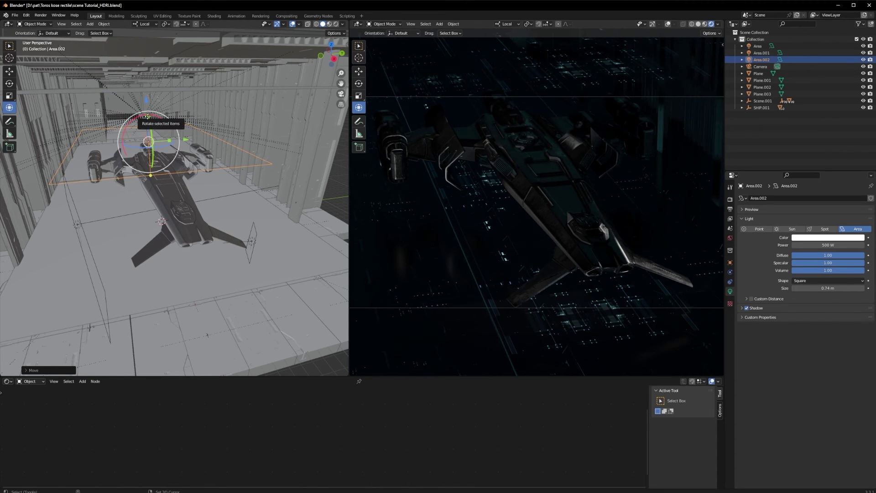
# - Duplicate the overhead light down near the ship's wing, turn the copy to face upward and narrow it along Y
pyautogui.hotkey('shift', 'd')
pyautogui.click(148, 171)
pyautogui.moveTo(120, 214); pyautogui.dragTo(122, 191, button='middle')
pyautogui.moveTo(157, 145); pyautogui.dragTo(173, 163)
pyautogui.press('s')
pyautogui.press('y')
pyautogui.moveTo(172, 162); pyautogui.dragTo(181, 192, button='middle')
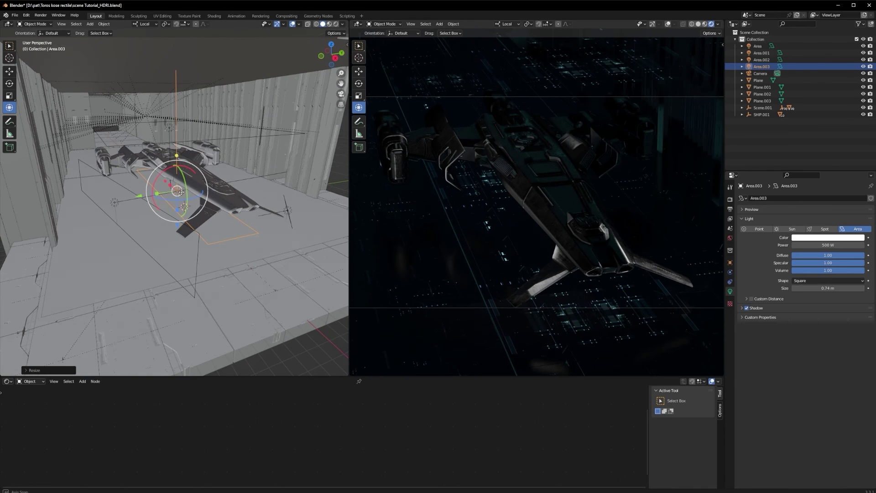
# - Move the upward-facing light closer to the ship's wing and set its power to 258 W
pyautogui.moveTo(178, 191); pyautogui.dragTo(168, 183)
pyautogui.moveTo(828, 245)
pyautogui.mouseDown()
pyautogui.moveTo(793, 245)
pyautogui.moveTo(830, 246)
pyautogui.mouseUp()
pyautogui.click(829, 245)
pyautogui.write('258')
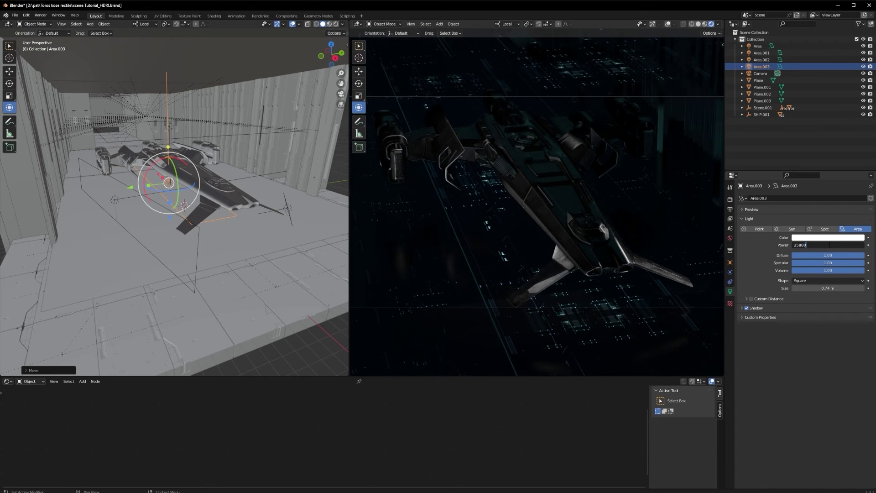
pyautogui.press('Return')
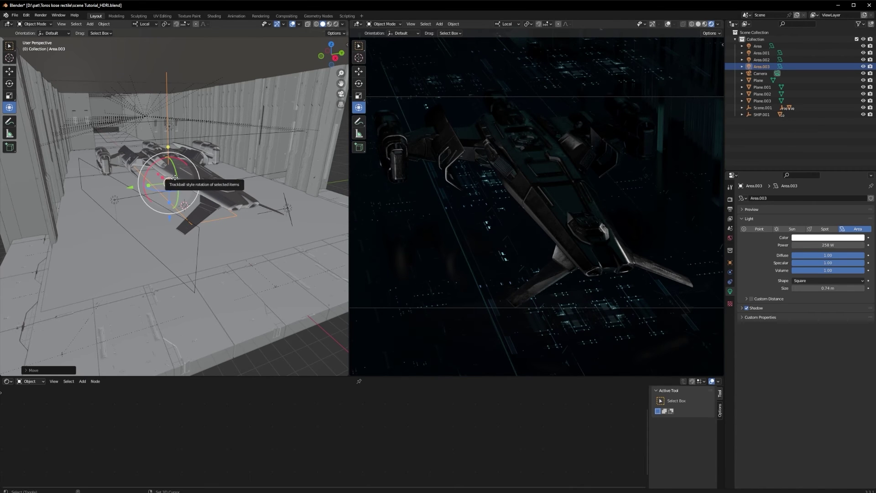
# - Duplicate the wing light above the ship and set the copy's rotation to X -90°, Y 0°, Z 90°
pyautogui.hotkey('shift', 'd')
pyautogui.click(143, 141)
pyautogui.moveTo(143, 141); pyautogui.dragTo(137, 157, button='middle')
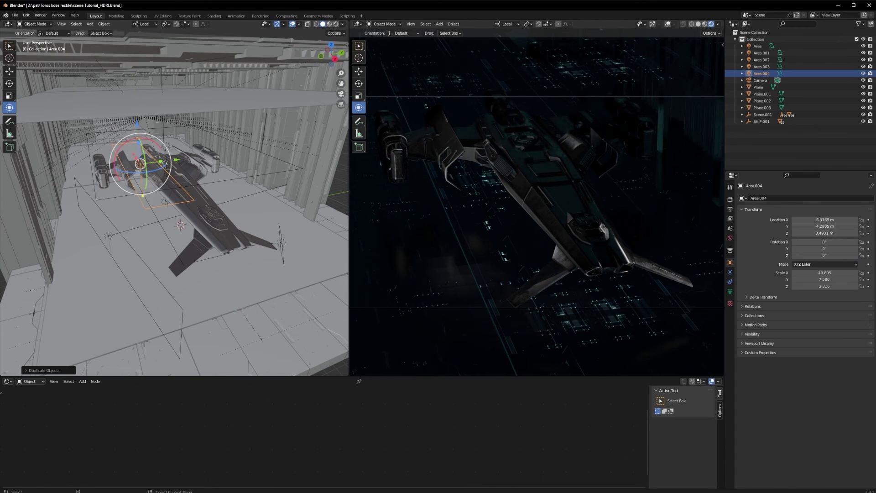
pyautogui.moveTo(145, 175)
pyautogui.mouseDown()
pyautogui.moveTo(144, 150)
pyautogui.moveTo(144, 168)
pyautogui.mouseUp()
pyautogui.click(835, 248)
pyautogui.click(834, 242)
pyautogui.press('-')
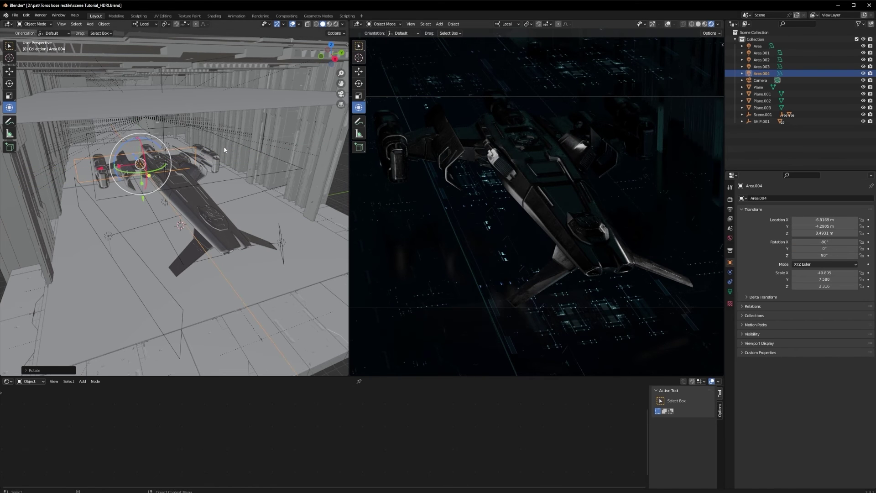
# - Move the new light to the far end of the ship, at about X -32.1 m and Y 4.6 m
pyautogui.moveTo(123, 181); pyautogui.dragTo(165, 183, button='middle')
pyautogui.moveTo(149, 161); pyautogui.dragTo(120, 137)
pyautogui.moveTo(137, 196); pyautogui.dragTo(102, 175, button='middle')
pyautogui.moveTo(79, 136); pyautogui.dragTo(81, 136)
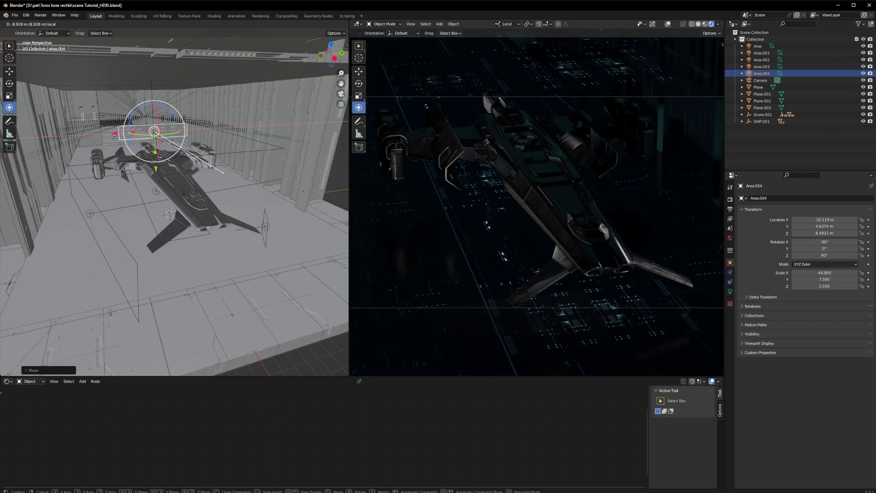
pyautogui.click(114, 138)
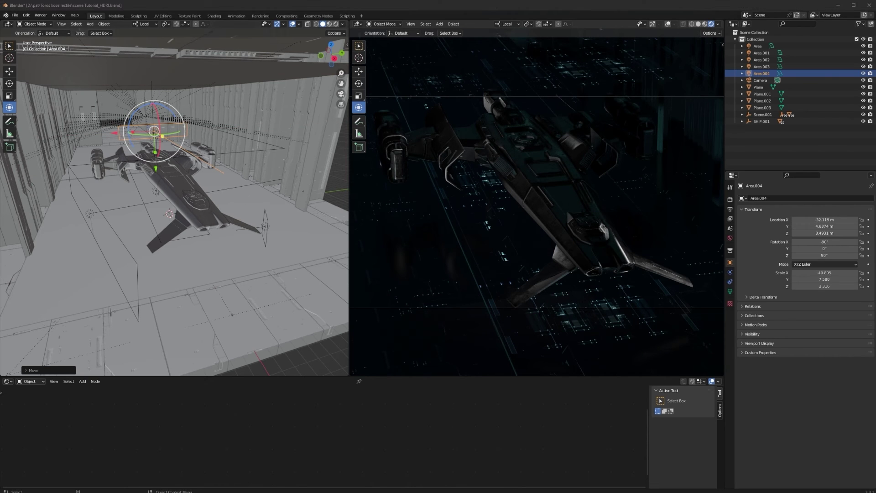
# - Duplicate the large first side light and place the copy higher and nearer the hangar opening
pyautogui.click(89, 214)
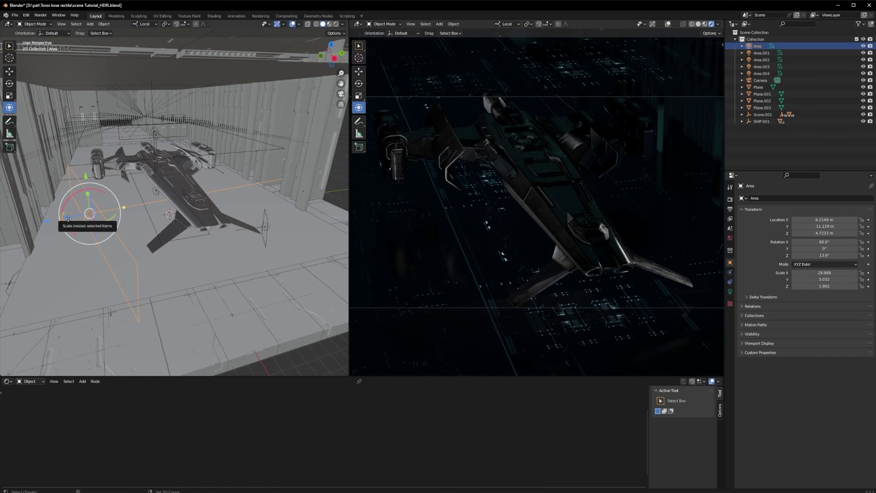
pyautogui.hotkey('shift', 'd')
pyautogui.click(181, 197)
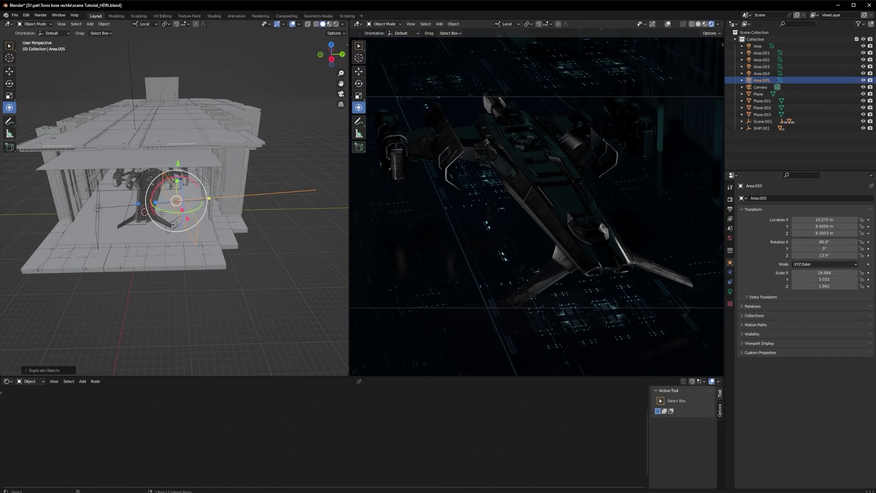
# - Move the duplicated side light to the ship's opposite side, at about X 3.2 m and Y 13.9 m, and rotate it toward the hull
pyautogui.moveTo(163, 212); pyautogui.dragTo(208, 188)
pyautogui.scroll(4, 226, 196)
pyautogui.keyDown('shift'); pyautogui.moveTo(226, 196); pyautogui.dragTo(253, 193, button='middle'); pyautogui.keyUp('shift')
pyautogui.moveTo(244, 199); pyautogui.dragTo(307, 203)
pyautogui.moveTo(259, 189); pyautogui.dragTo(234, 169)
pyautogui.moveTo(289, 179); pyautogui.dragTo(269, 177)
pyautogui.moveTo(235, 223)
pyautogui.mouseDown(button='middle')
pyautogui.moveTo(228, 225)
pyautogui.moveTo(246, 228)
pyautogui.mouseUp(button='middle')
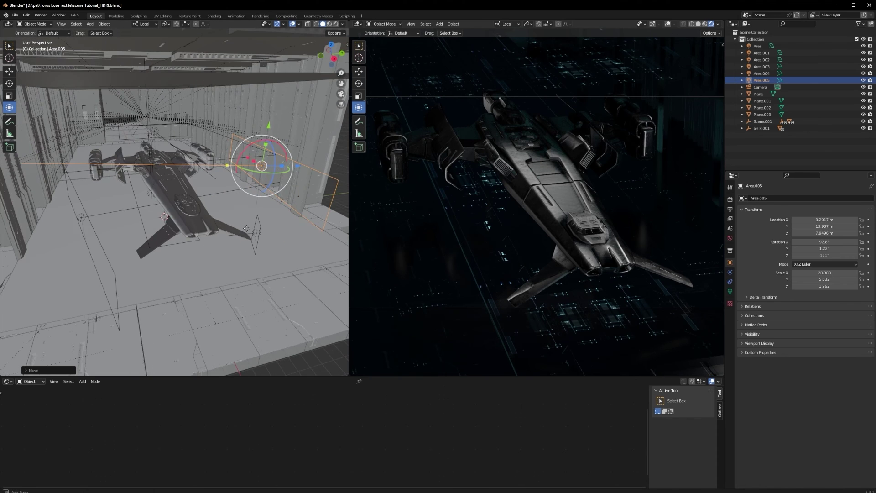
pyautogui.moveTo(247, 148); pyautogui.dragTo(249, 152)
pyautogui.moveTo(248, 153); pyautogui.dragTo(224, 152, button='middle')
pyautogui.moveTo(224, 152); pyautogui.dragTo(217, 178)
# - Set the power of the opposite-side area light to 500 W
pyautogui.click(730, 291)
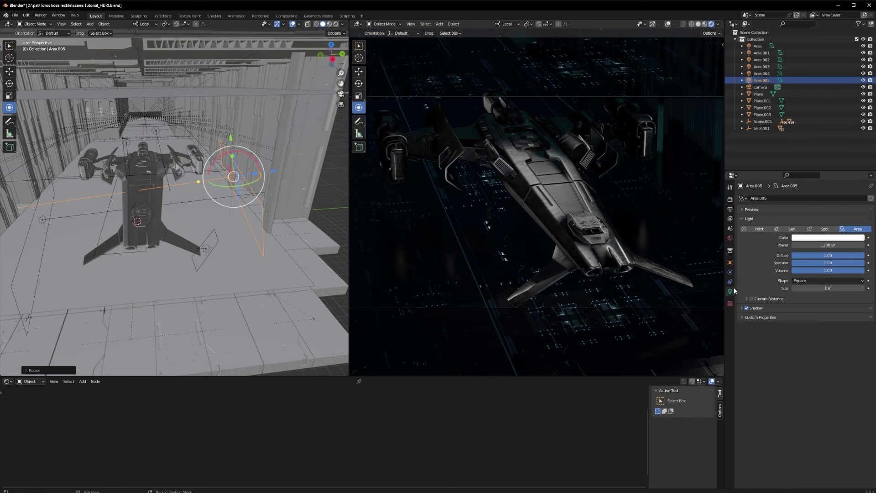
pyautogui.click(841, 245)
pyautogui.write('5')
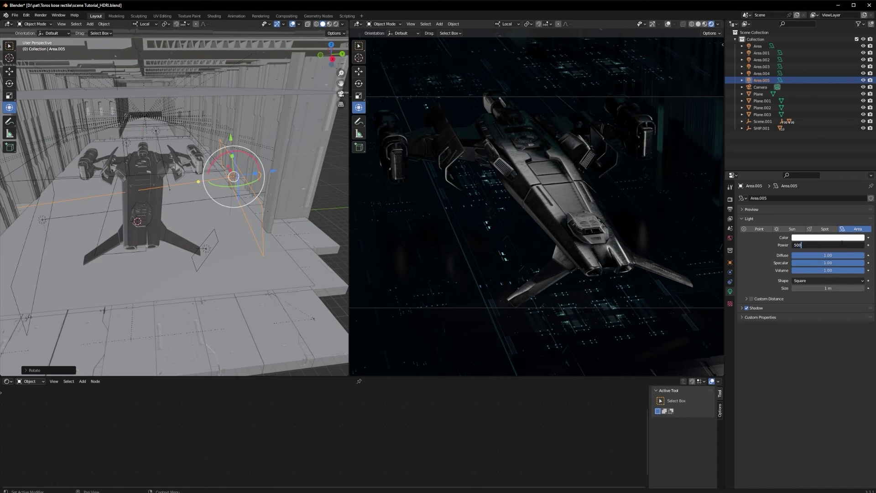
pyautogui.write('00')
pyautogui.press('Return')
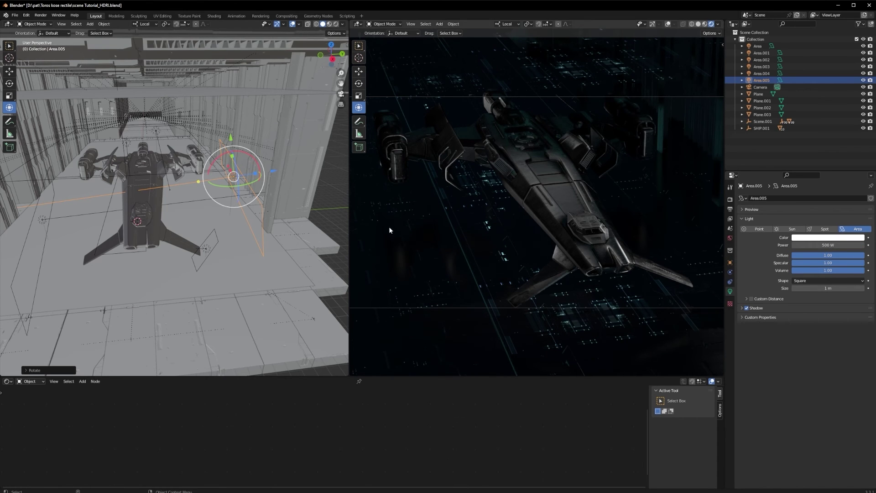
# - Add a mesh plane and raise it above the ship's hull to about Z 8.3 m
pyautogui.click(319, 209)
pyautogui.moveTo(319, 209); pyautogui.dragTo(166, 189, button='middle')
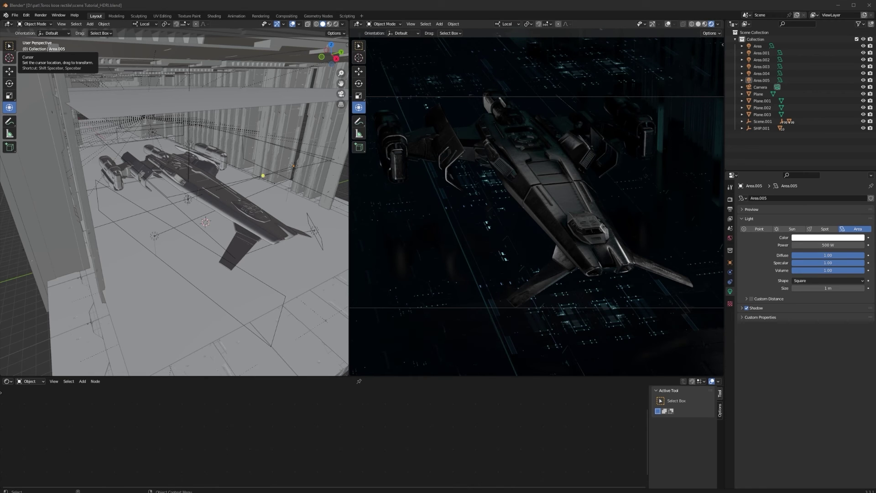
pyautogui.click(503, 199)
pyautogui.hotkey('shift', 'a')
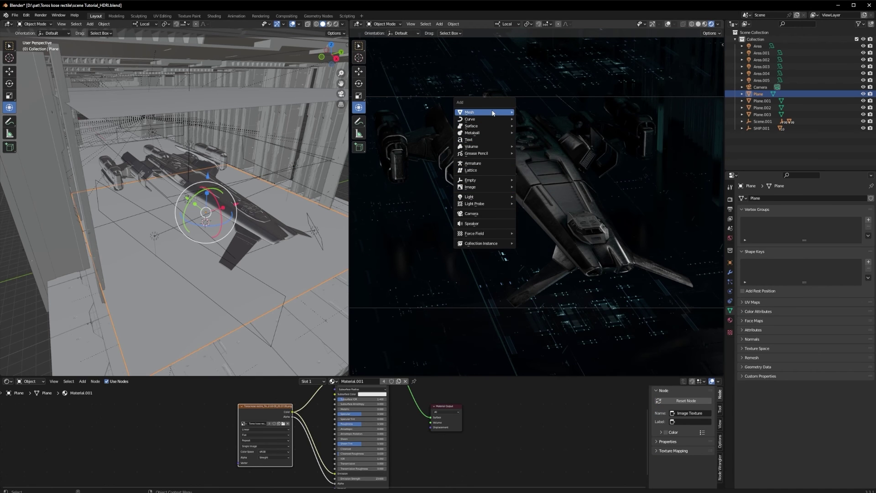
pyautogui.moveTo(492, 112)
pyautogui.click(533, 112)
pyautogui.moveTo(208, 186); pyautogui.dragTo(210, 136)
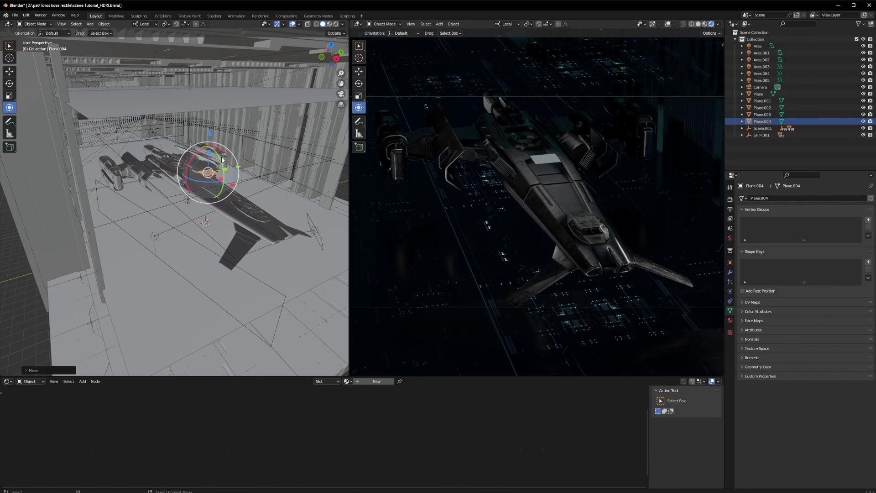
# - Stand the new plane upright with an X rotation of 90° and turn it across the ship's length
pyautogui.click(730, 262)
pyautogui.click(821, 255)
pyautogui.press('Escape')
pyautogui.click(824, 242)
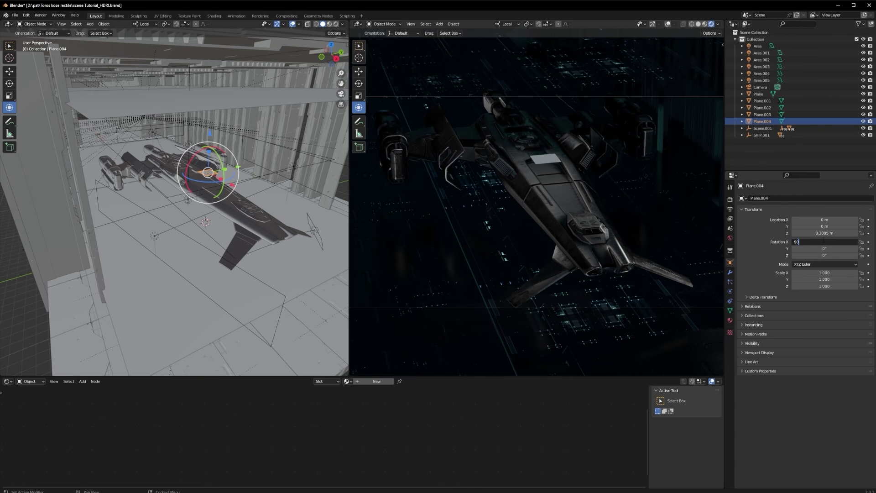
pyautogui.press('Return')
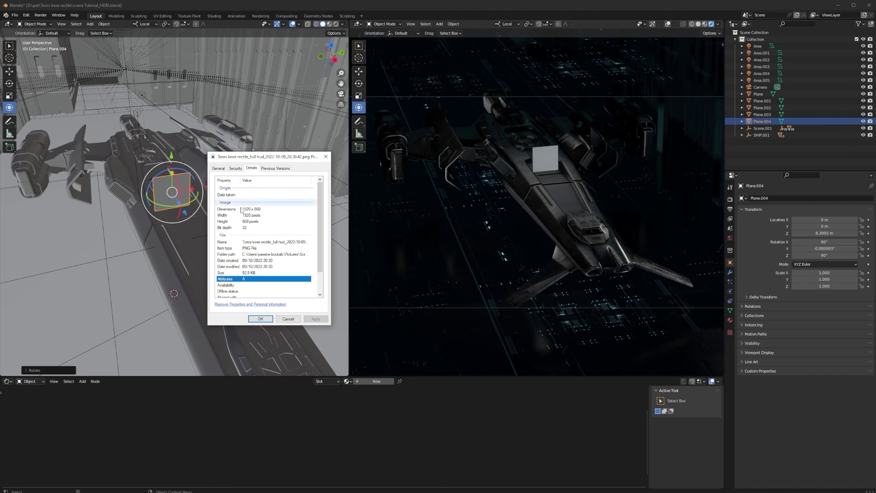
# - Scale the upright plane to X 1.920 and Y 0.860 to match the HUD image's 1920 x 860 proportions
pyautogui.moveTo(278, 156); pyautogui.dragTo(0, 156)
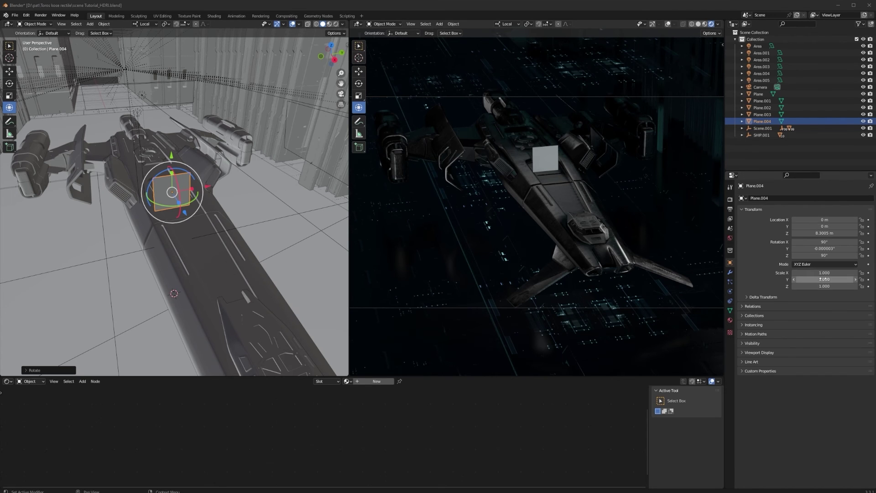
pyautogui.click(815, 273)
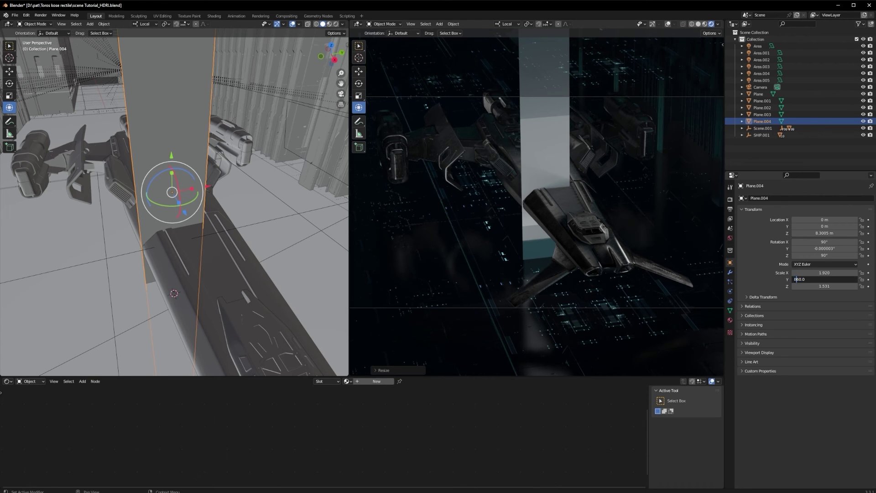
pyautogui.press('Return')
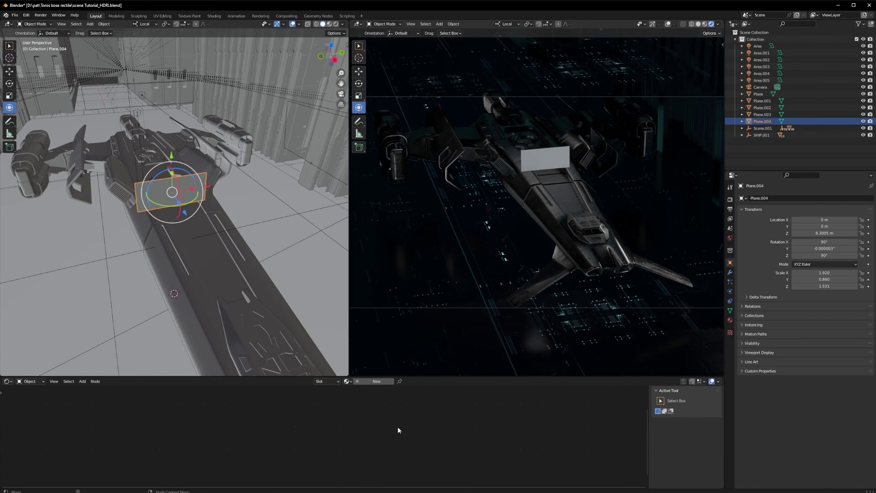
# - Assign the HUD plates.001 material to the upright plane and make an independent copy of that material
pyautogui.click(293, 254)
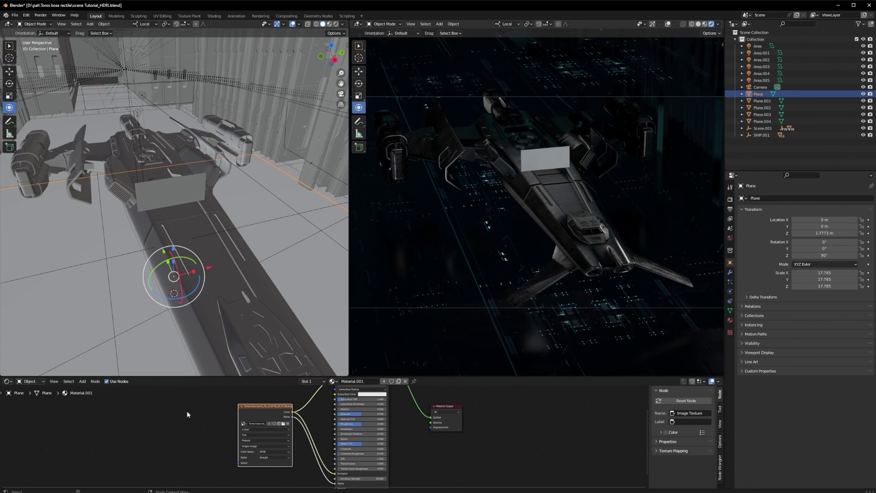
pyautogui.click(541, 162)
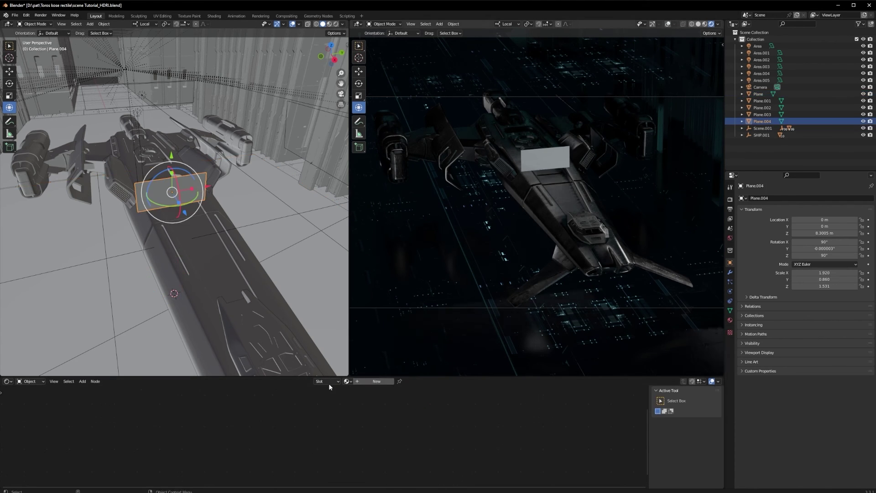
pyautogui.click(347, 381)
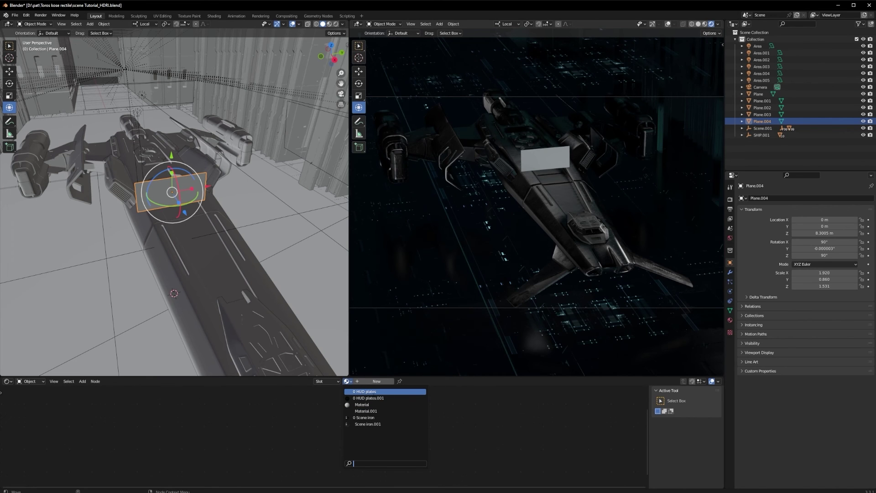
pyautogui.click(373, 397)
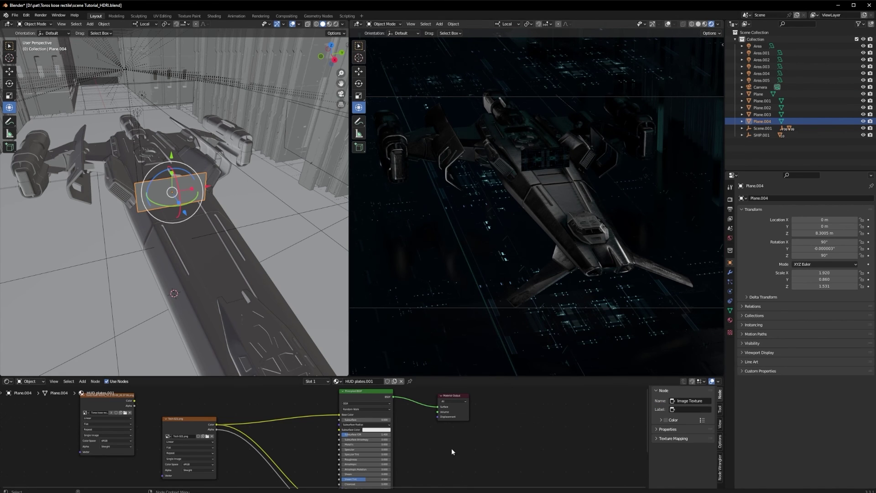
pyautogui.scroll(-4, 403, 426)
pyautogui.moveTo(408, 437); pyautogui.dragTo(441, 436, button='middle')
pyautogui.click(392, 382)
# - Replace the Tech texture in the Image Texture node feeding the shader with the Toros kose rectile HUD image
pyautogui.click(263, 426)
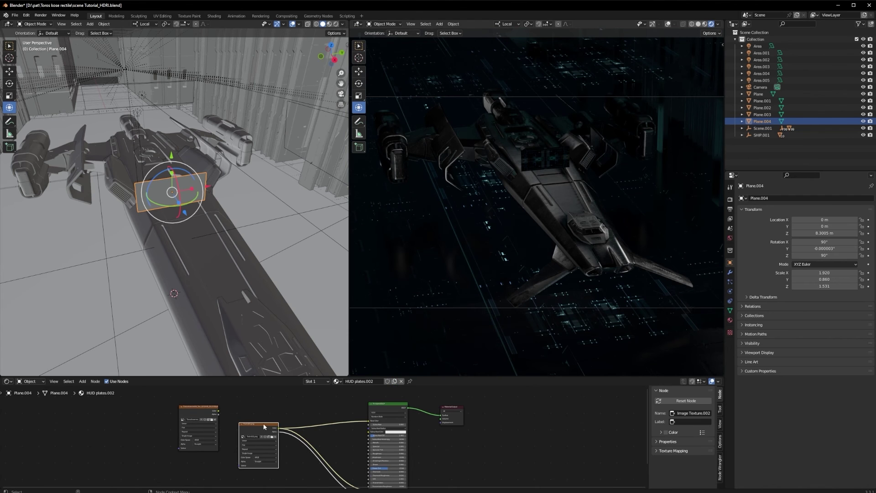
pyautogui.click(273, 439)
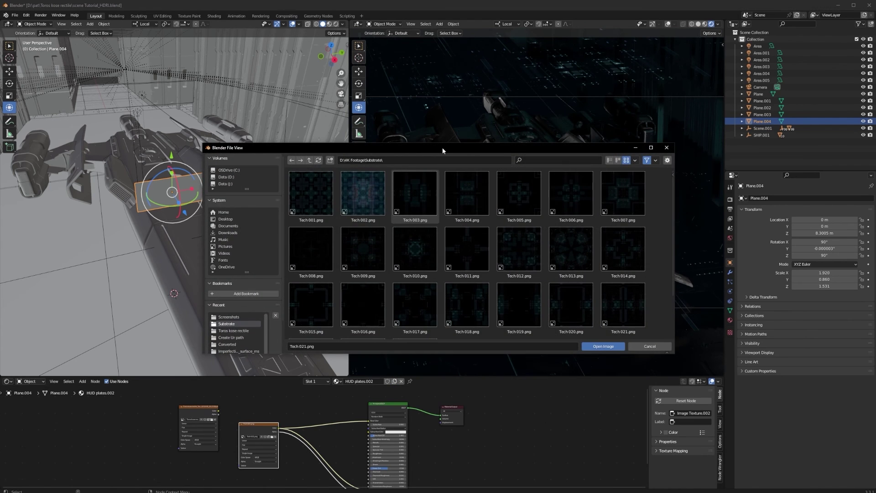
pyautogui.press('Escape')
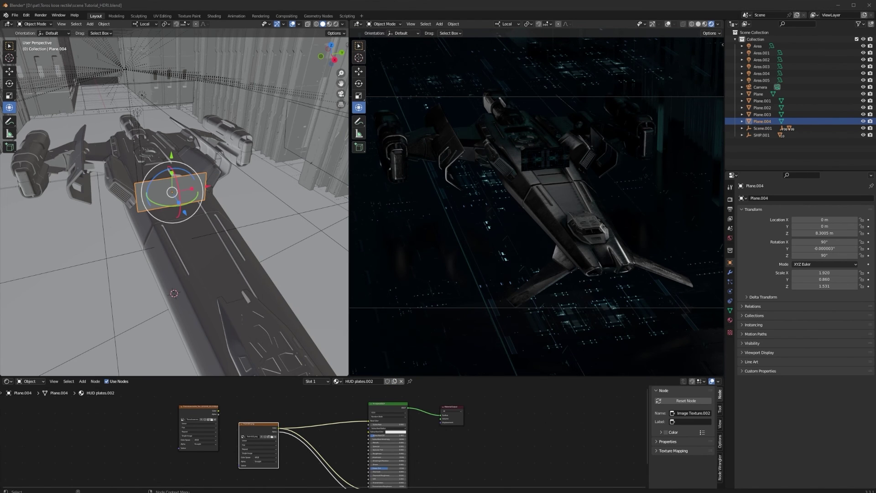
pyautogui.moveTo(451, 447); pyautogui.dragTo(474, 392, button='middle')
pyautogui.moveTo(317, 402); pyautogui.dragTo(357, 437, button='middle')
pyautogui.scroll(2, 357, 437)
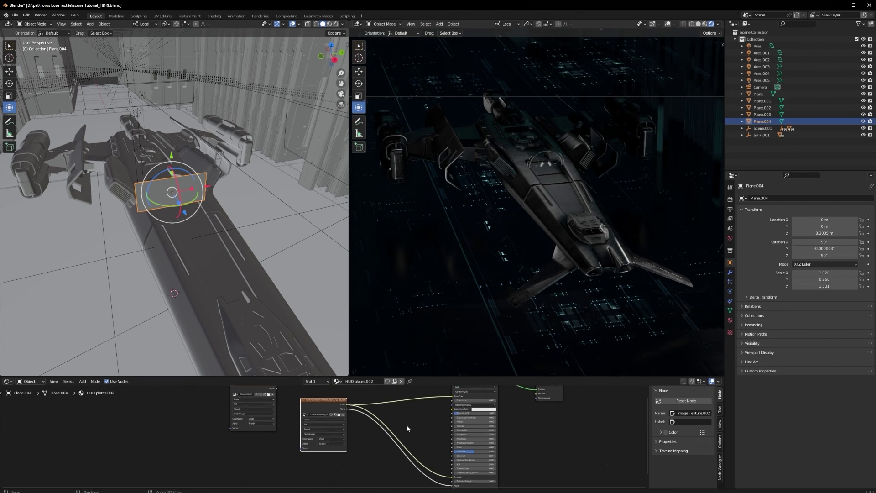
pyautogui.moveTo(406, 425); pyautogui.dragTo(361, 434, button='middle')
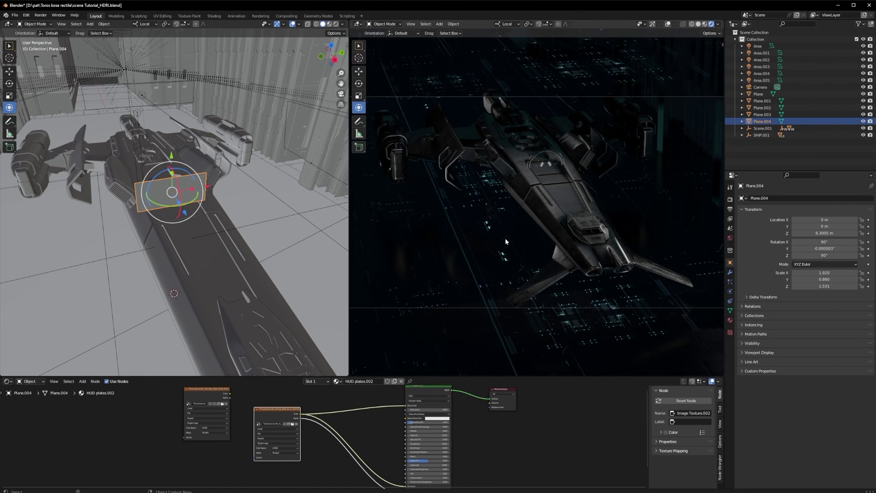
# - Add a ColorRamp node and insert it between the HUD texture's color and the shader's Emission input
pyautogui.scroll(2, 327, 460)
pyautogui.moveTo(323, 464); pyautogui.dragTo(285, 448, button='middle')
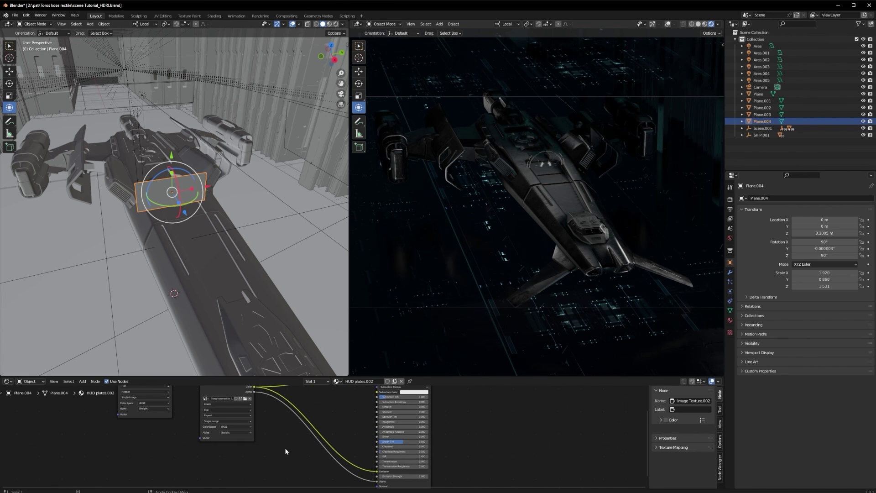
pyautogui.hotkey('shift', 'a')
pyautogui.click(262, 415)
pyautogui.write('col')
pyautogui.press('Return')
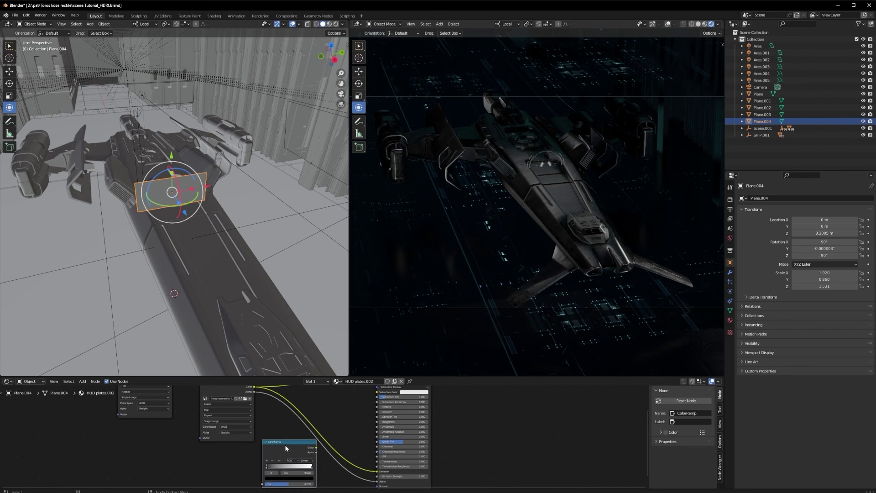
pyautogui.click(324, 430)
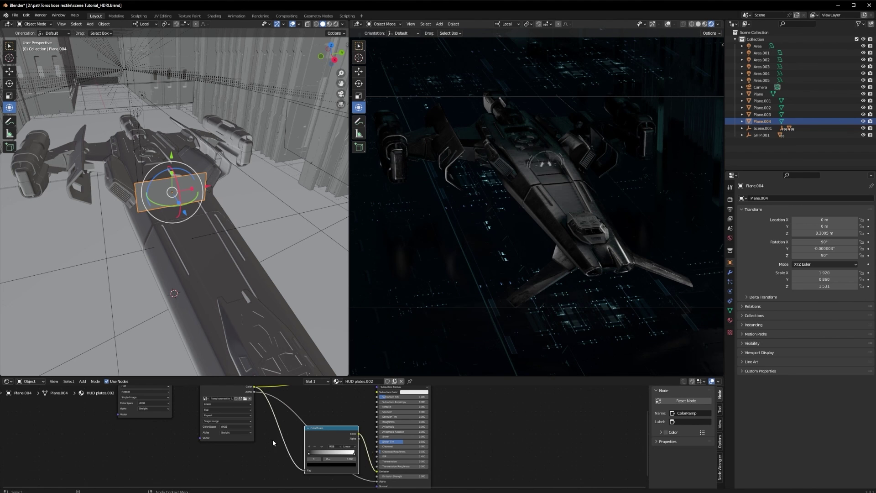
# - Color both stops of the ColorRamp red so the HUD graphic glows red
pyautogui.click(348, 464)
pyautogui.click(324, 430)
pyautogui.click(354, 454)
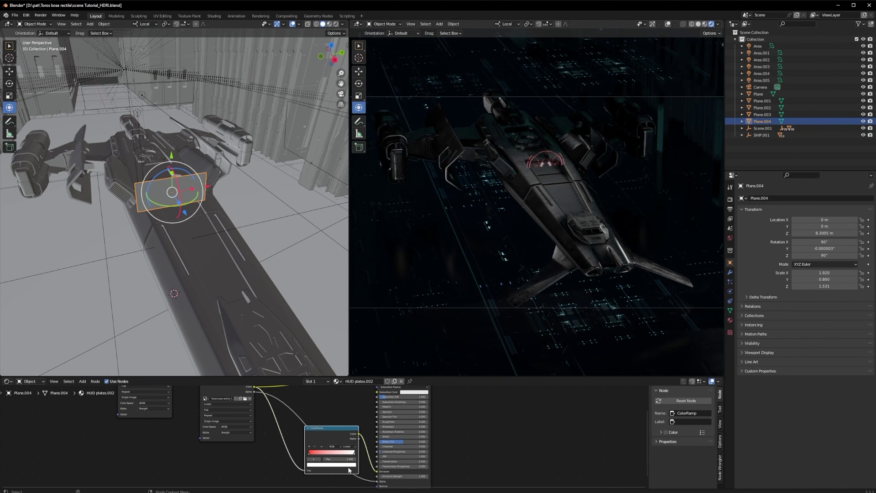
pyautogui.click(339, 465)
pyautogui.click(340, 465)
pyautogui.click(339, 465)
pyautogui.click(325, 429)
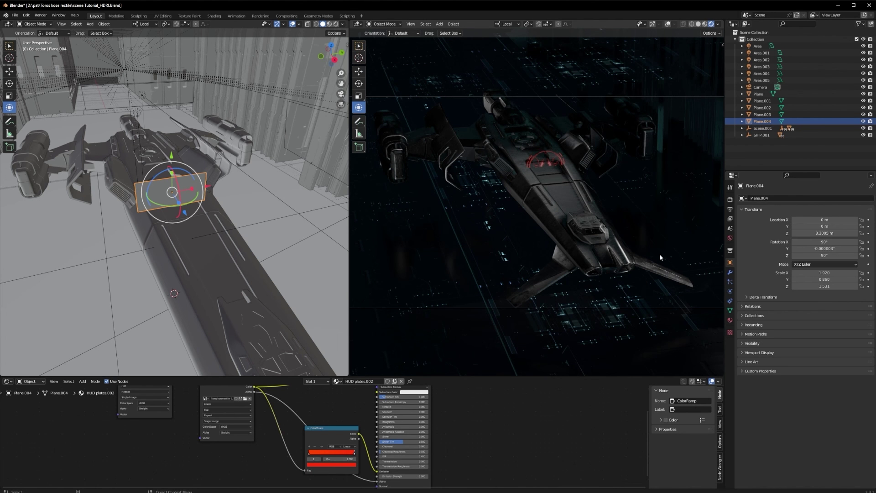
# - Duplicate the red HUD plane and place the copy along the ship at about X 5.17 m
pyautogui.hotkey('shift', 'd')
pyautogui.press('x')
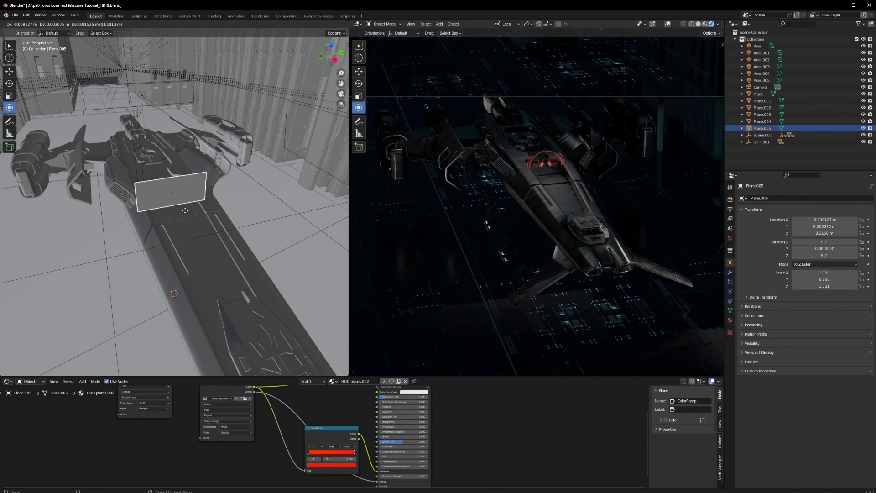
pyautogui.click(219, 263)
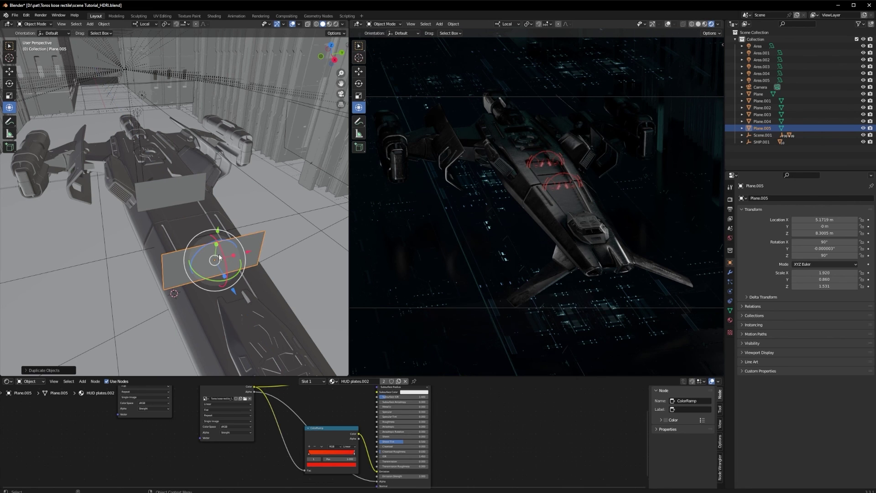
# - Make the copied plane's material independent and load a different HUD image into its texture node
pyautogui.click(383, 380)
pyautogui.moveTo(282, 407); pyautogui.dragTo(296, 414, button='middle')
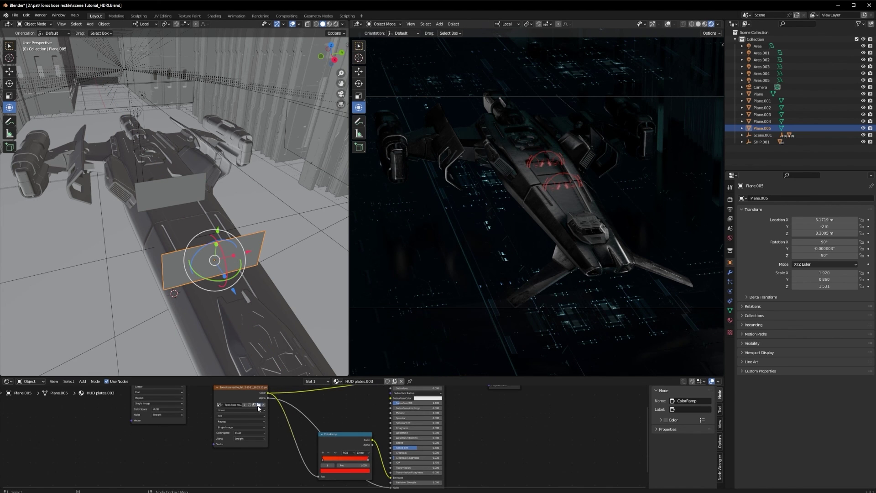
pyautogui.click(259, 408)
# - Duplicate the first red HUD plane and place the copy toward the ship's far end, at about X -7.5 m
pyautogui.hotkey('shift', 'd')
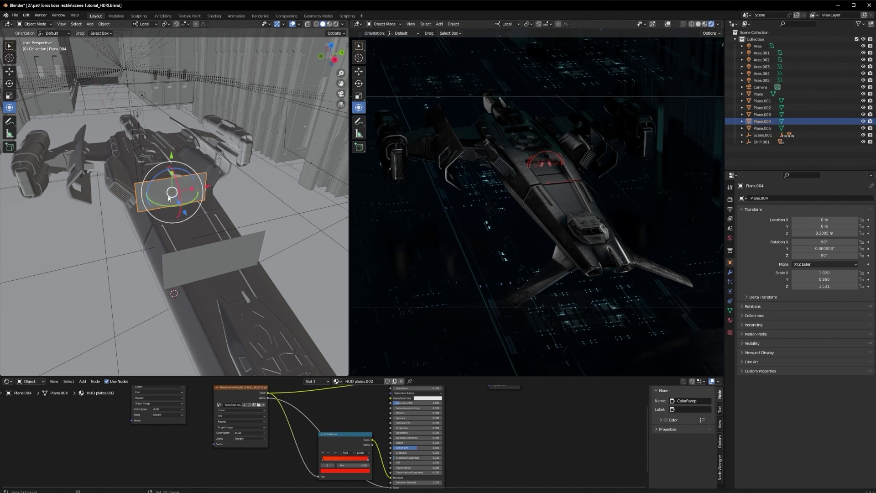
pyautogui.press('z')
pyautogui.press('z')
pyautogui.click(162, 145)
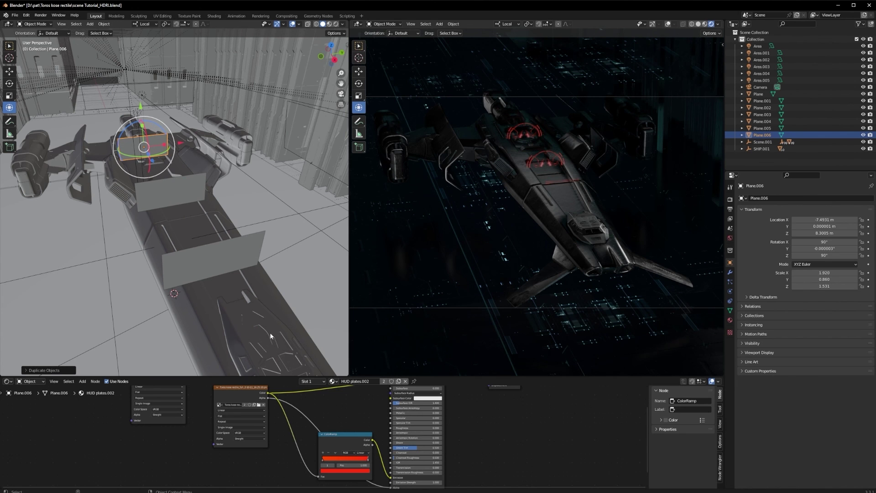
pyautogui.click(541, 452)
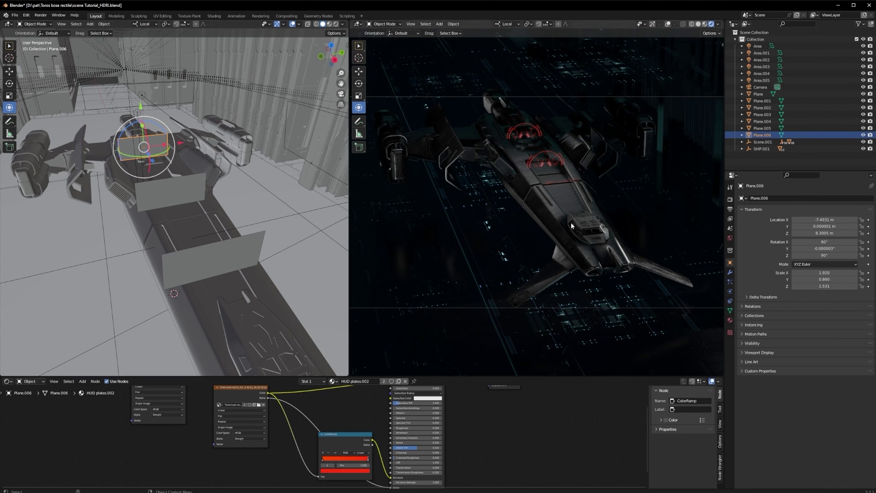
# - Disconnect the Principled BSDF from the Material Output in the ship hull's Scene iron.001 material, and select the floor plane
pyautogui.click(577, 197)
pyautogui.scroll(-7, 383, 410)
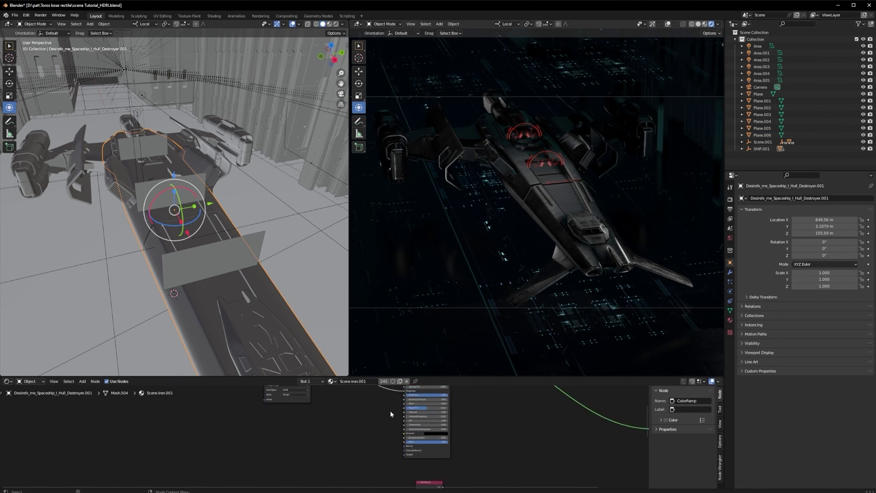
pyautogui.moveTo(484, 404); pyautogui.dragTo(485, 438, button='middle')
pyautogui.keyDown('ctrl'); pyautogui.moveTo(509, 403); pyautogui.dragTo(497, 477, button='right'); pyautogui.keyUp('ctrl')
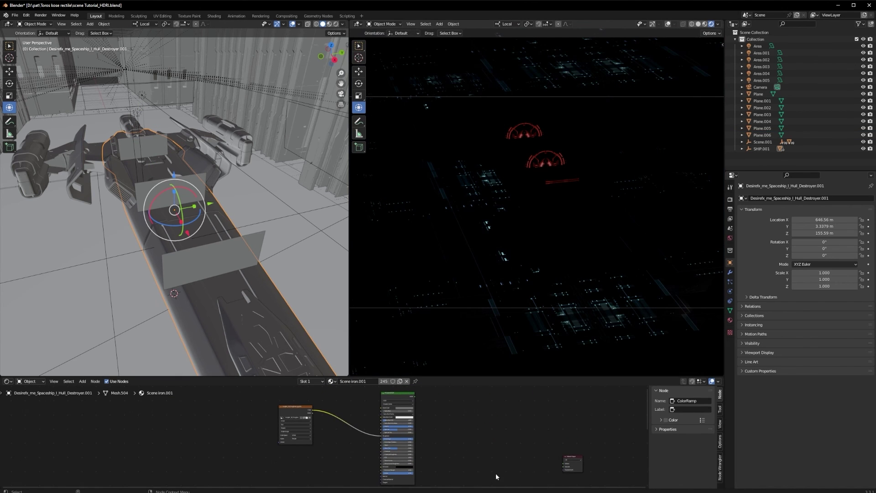
pyautogui.click(565, 288)
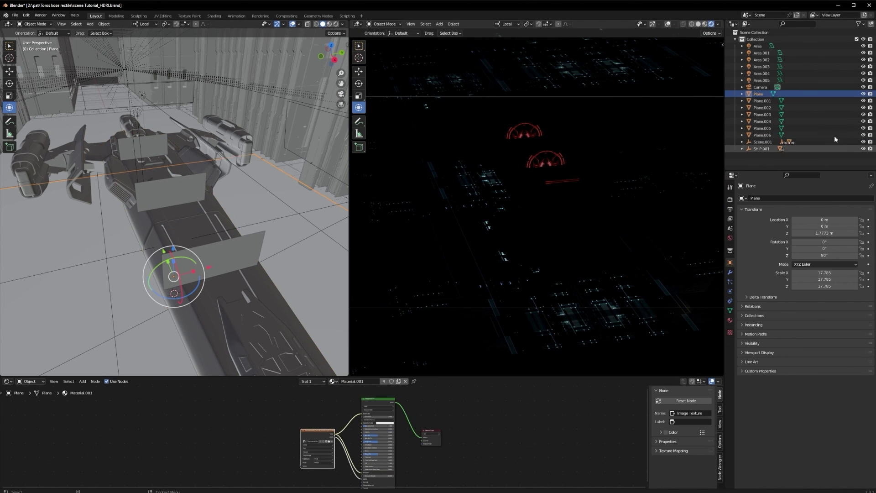
# - Hide the blue HUD planes Plane, Plane.001 and Plane.002 in the viewport and exclude them from renders
pyautogui.keyDown('ctrl'); pyautogui.click(762, 100); pyautogui.keyUp('ctrl')
pyautogui.press('h')
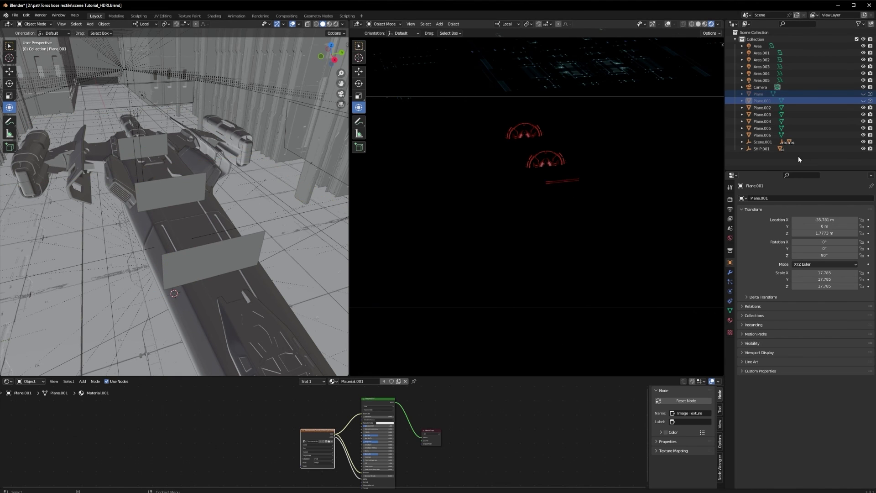
pyautogui.click(872, 108)
pyautogui.press('h')
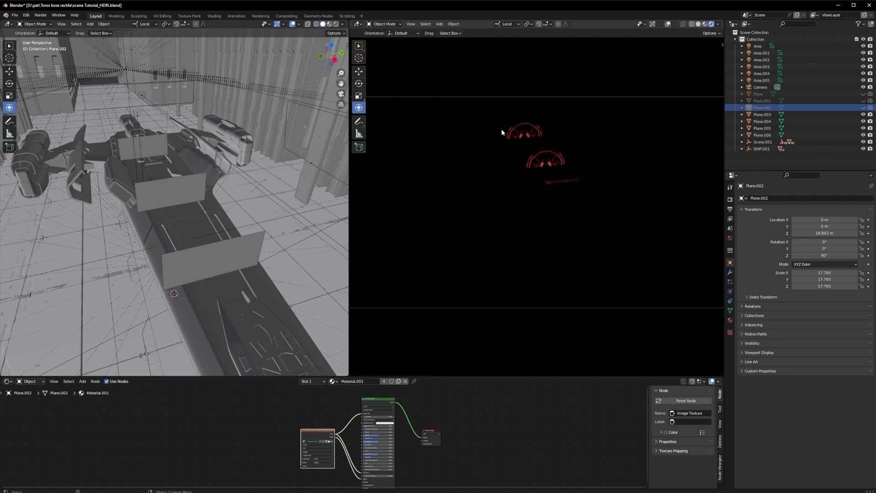
# - Enable the Z, Mist and Normal data passes and the Object, Material and Asset Cryptomatte passes for the view layer
pyautogui.click(729, 219)
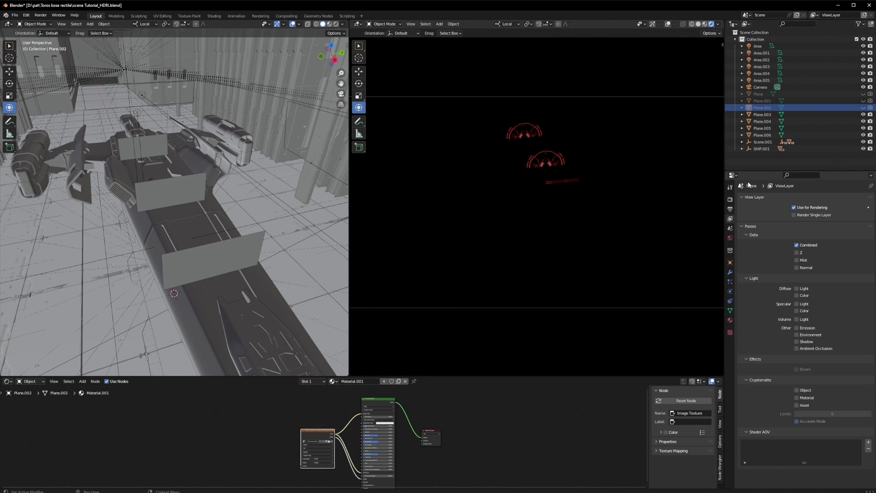
pyautogui.click(797, 253)
pyautogui.click(796, 260)
pyautogui.click(797, 389)
pyautogui.click(797, 397)
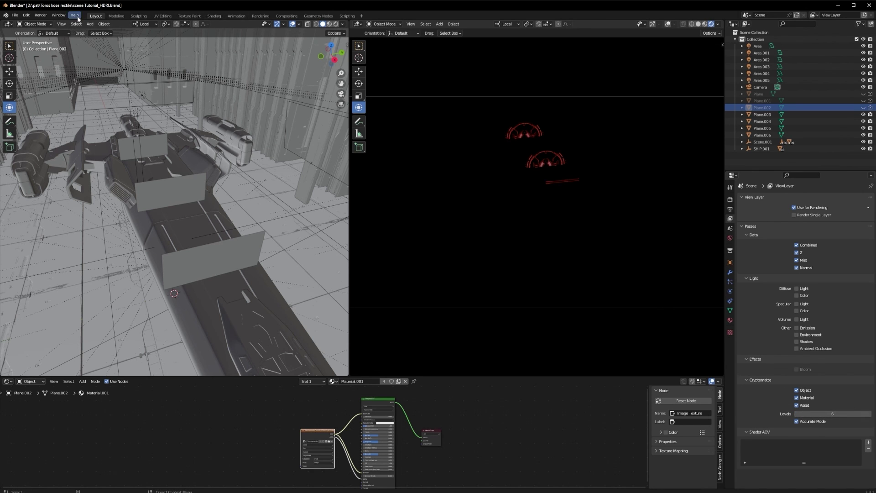
# - Render the frame with only the red HUD graphics and try saving it with OpenEXR as the file format
pyautogui.click(40, 15)
pyautogui.click(39, 23)
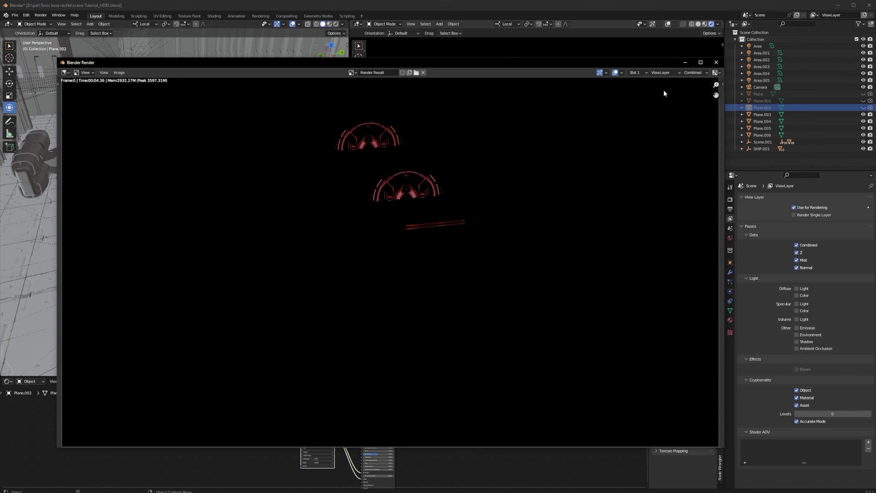
pyautogui.click(119, 72)
pyautogui.click(132, 124)
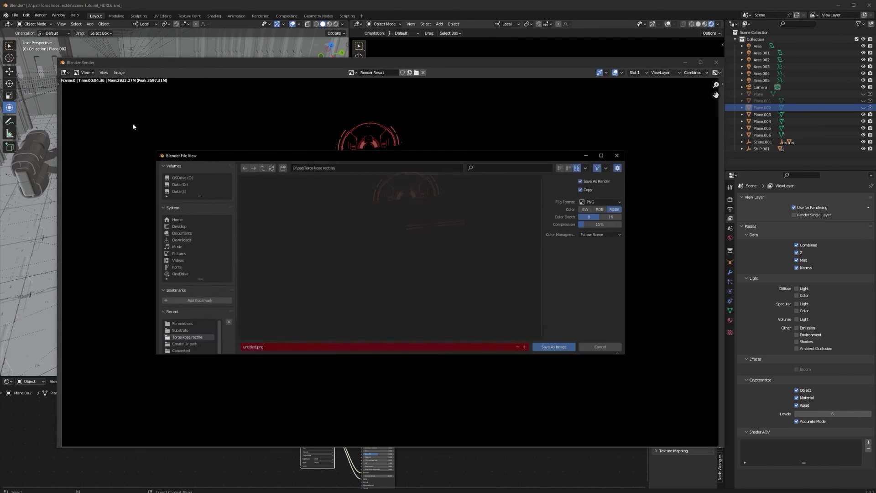
pyautogui.click(601, 202)
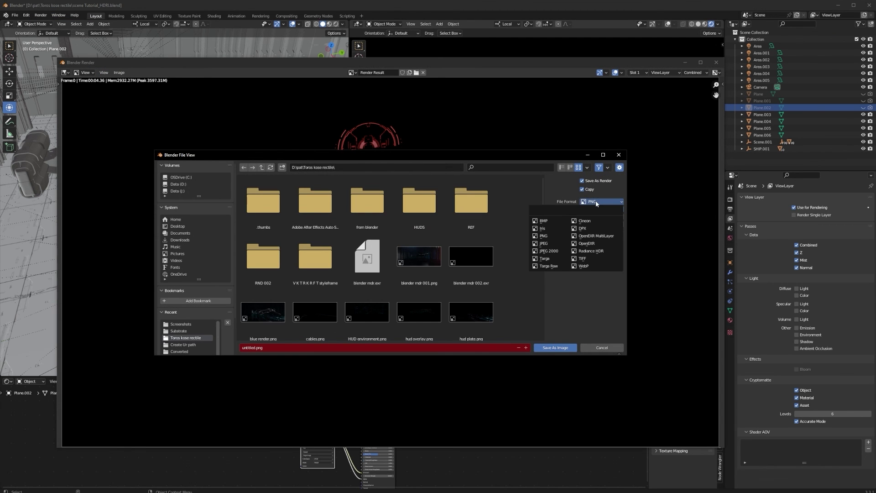
pyautogui.click(587, 245)
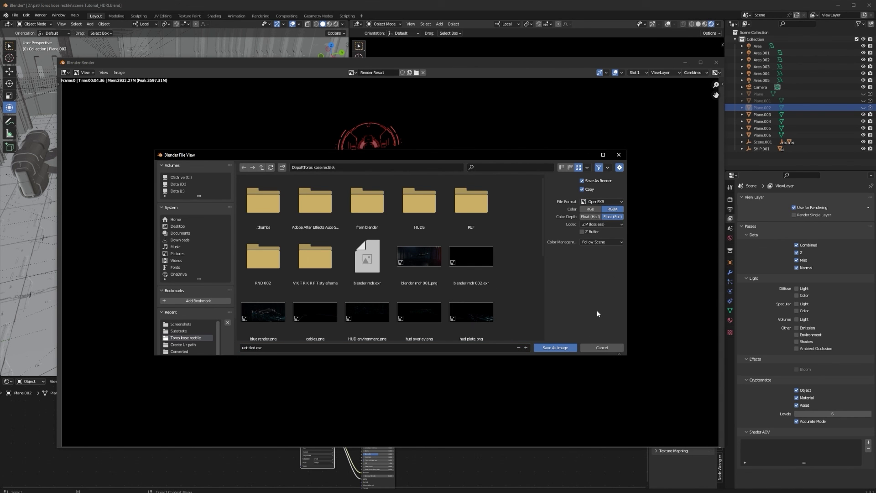
pyautogui.click(599, 347)
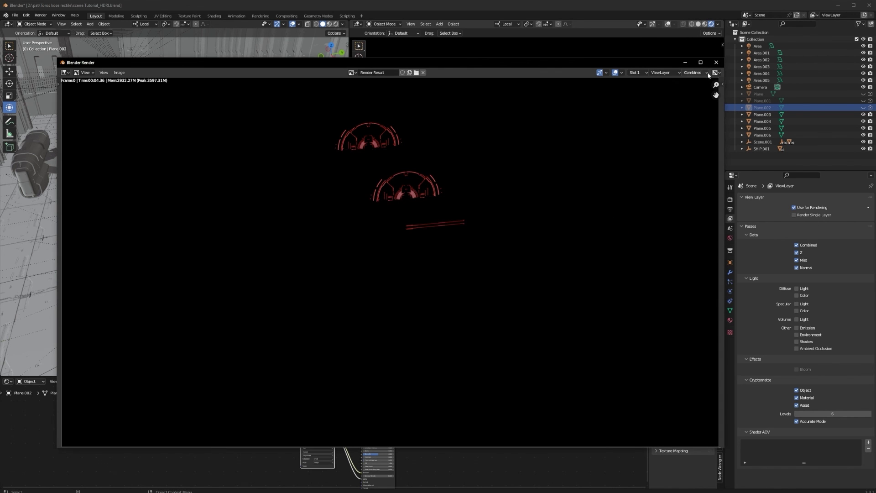
pyautogui.click(715, 62)
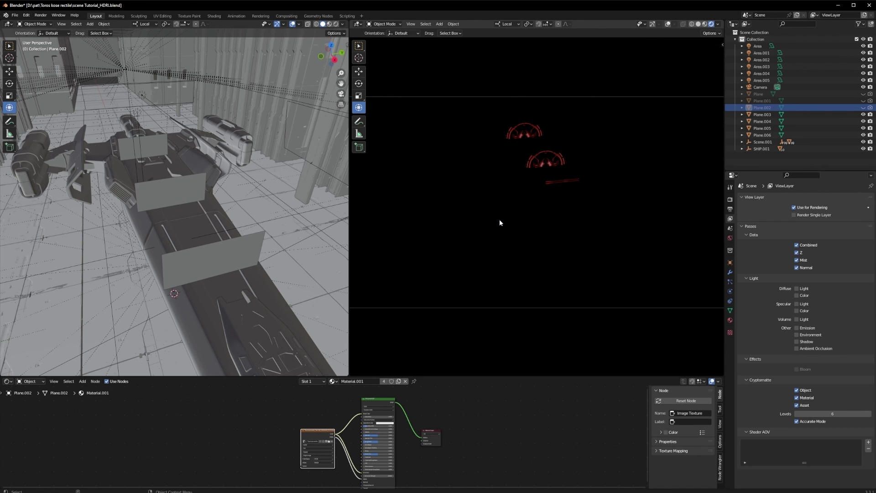
# - Select the ship's hull pontoon and reconnect the Principled BSDF to the Material Output in its Scene iron.001 material
pyautogui.click(493, 154)
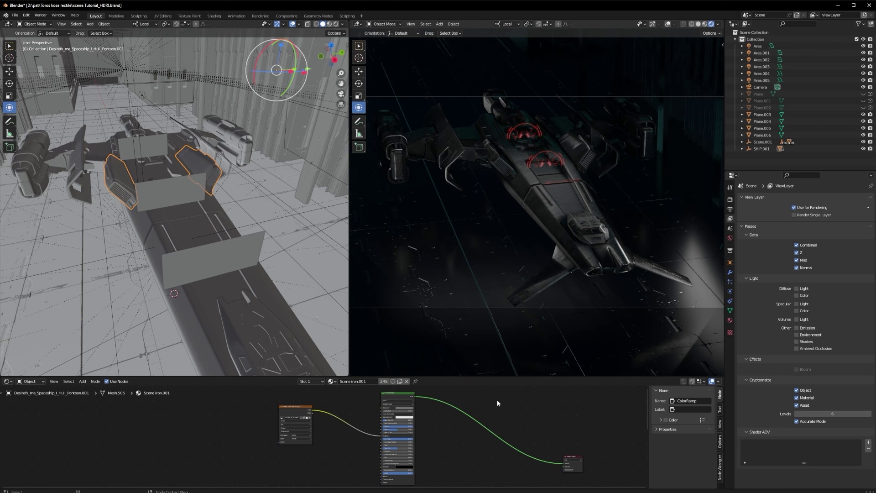